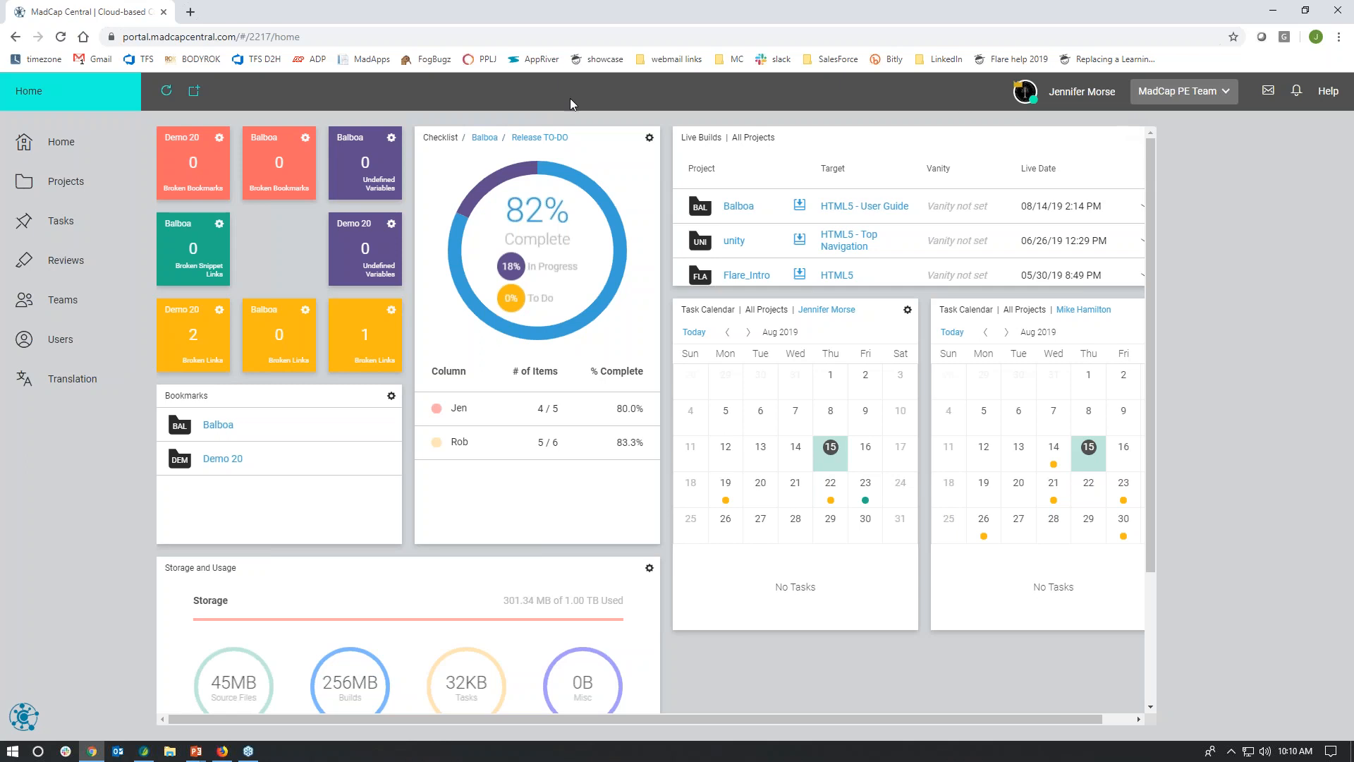
Step: Review the widgets that can be added to the Home dashboard and the options of the Bookmarks widget
{"action": "left_click", "coordinate": [195, 93]}
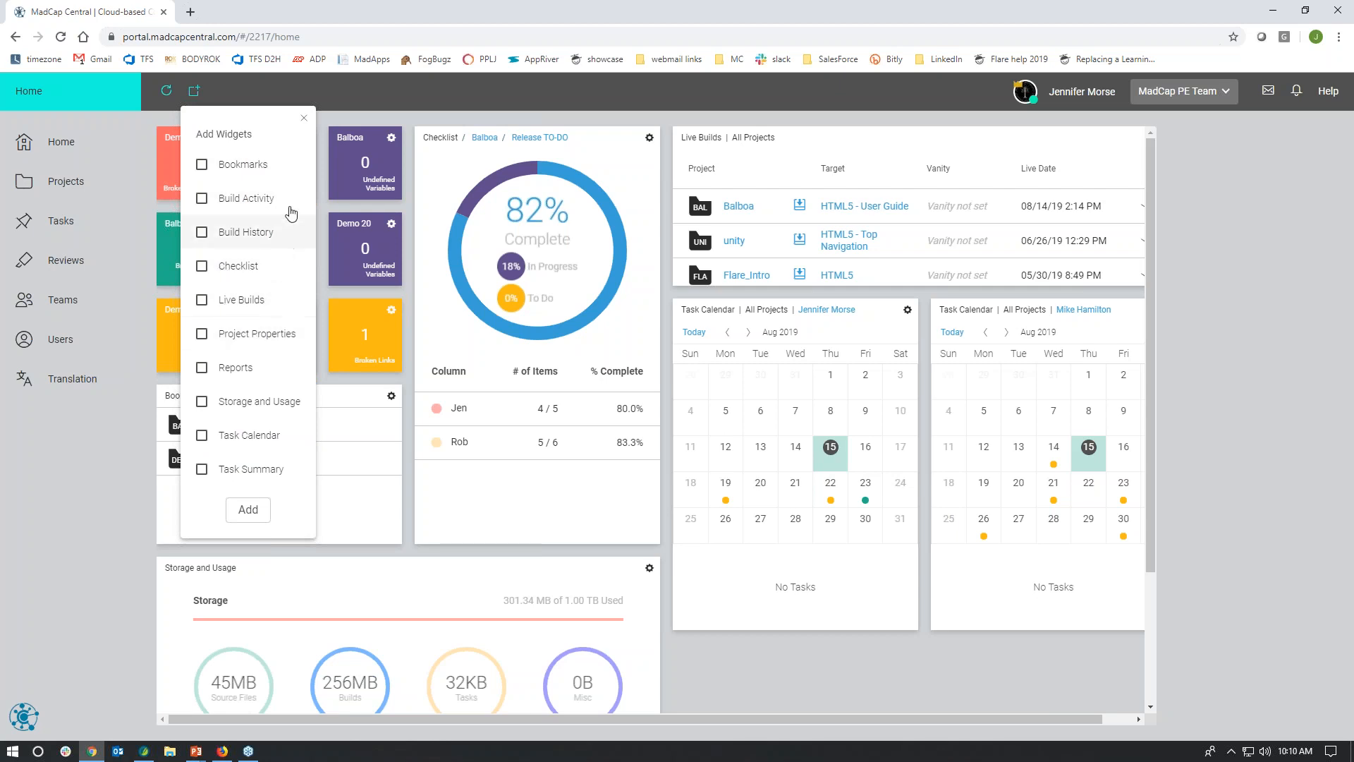
{"action": "left_click", "coordinate": [304, 118]}
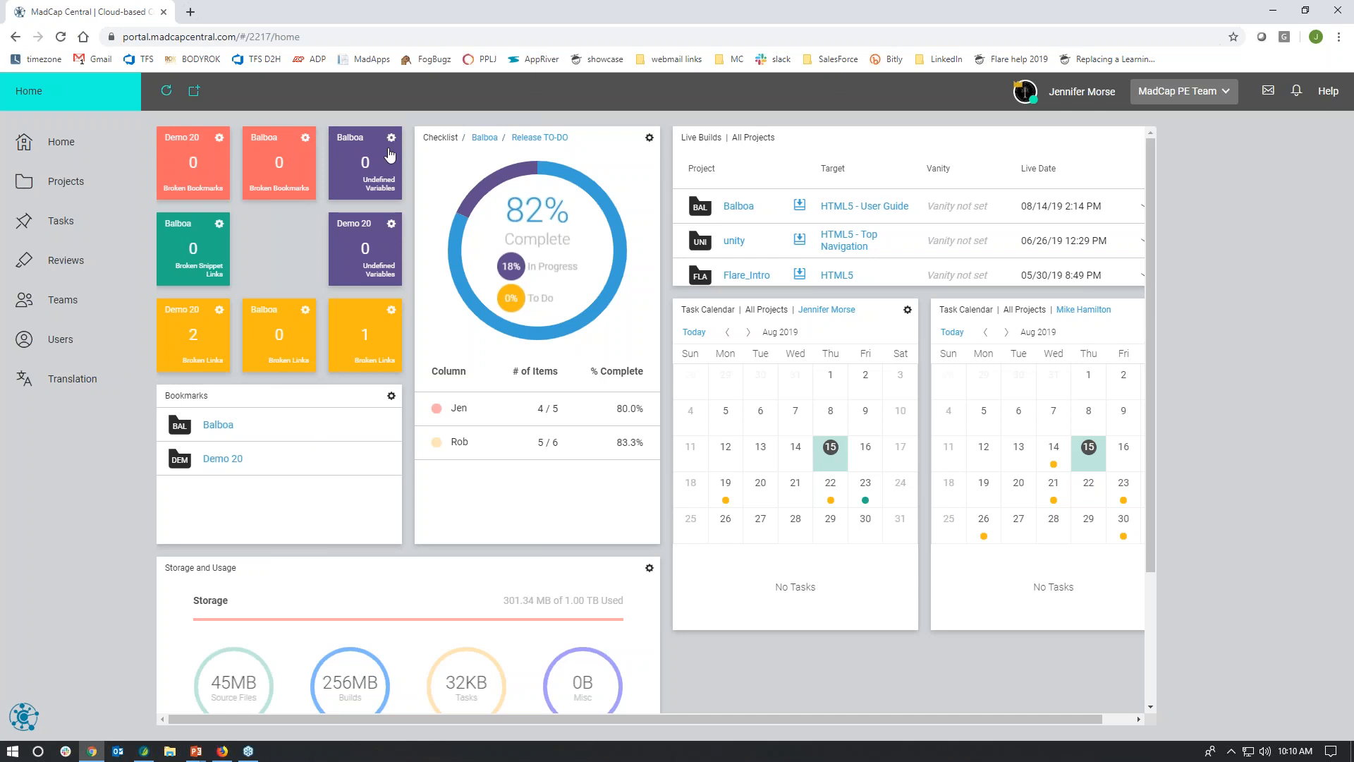
{"action": "left_click", "coordinate": [393, 398]}
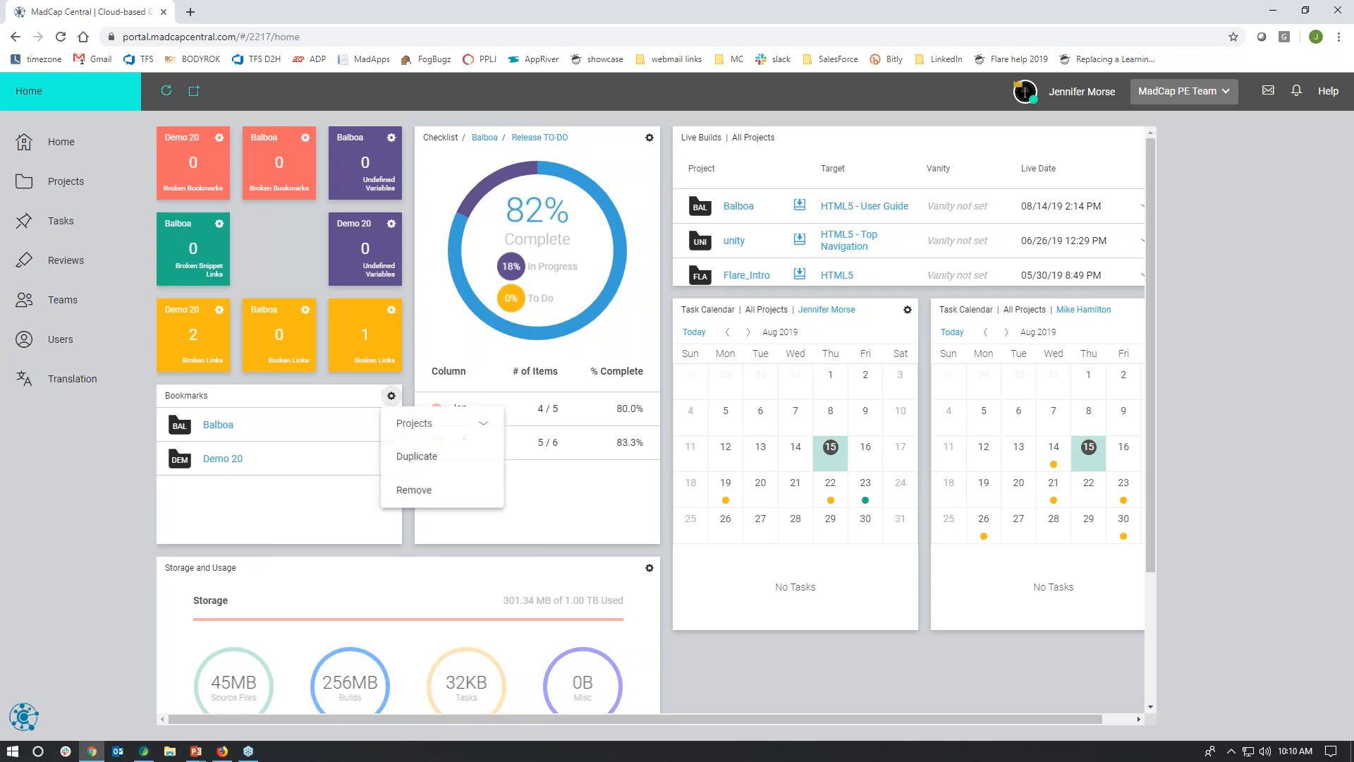
{"action": "left_click", "coordinate": [391, 400]}
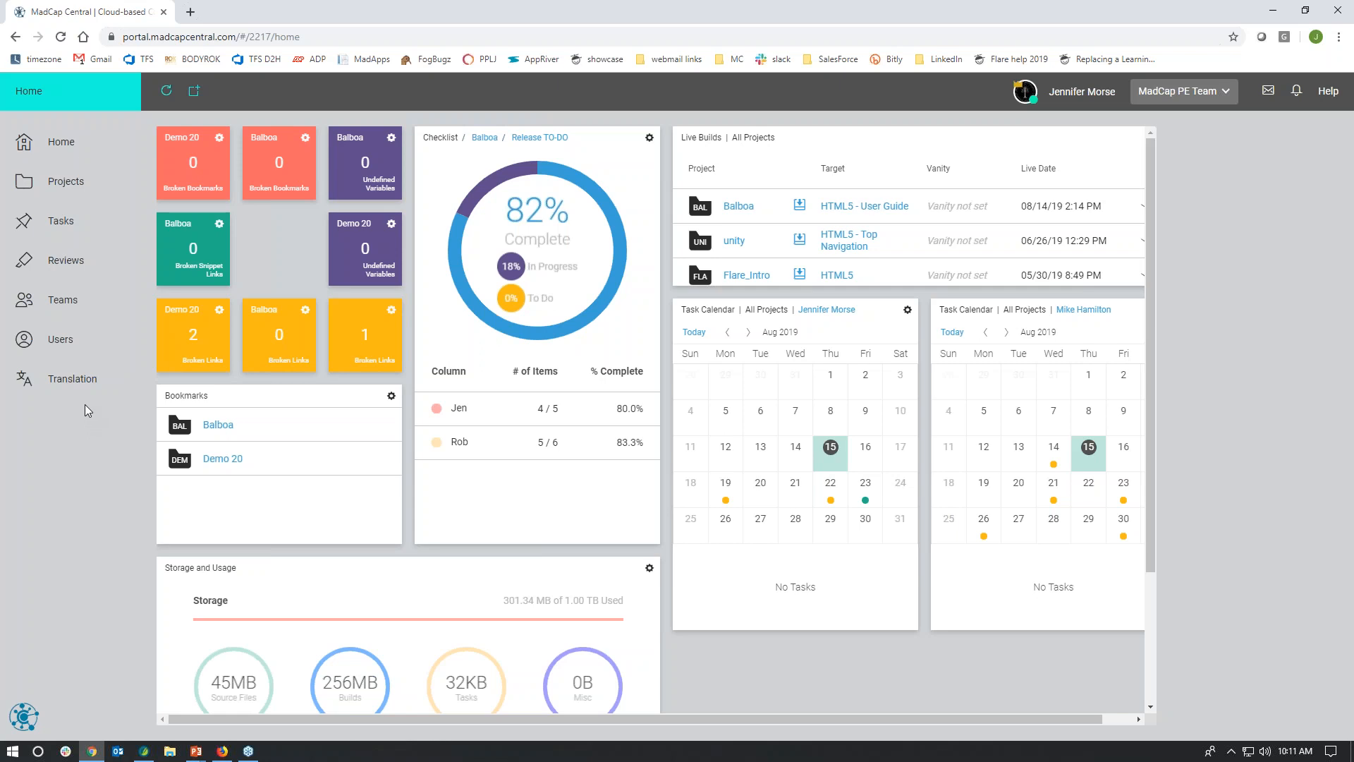
Step: Examine the new-user invitation form in Users with the Subject Matter Expert seat type, and cancel it without sending
{"action": "left_click", "coordinate": [63, 350]}
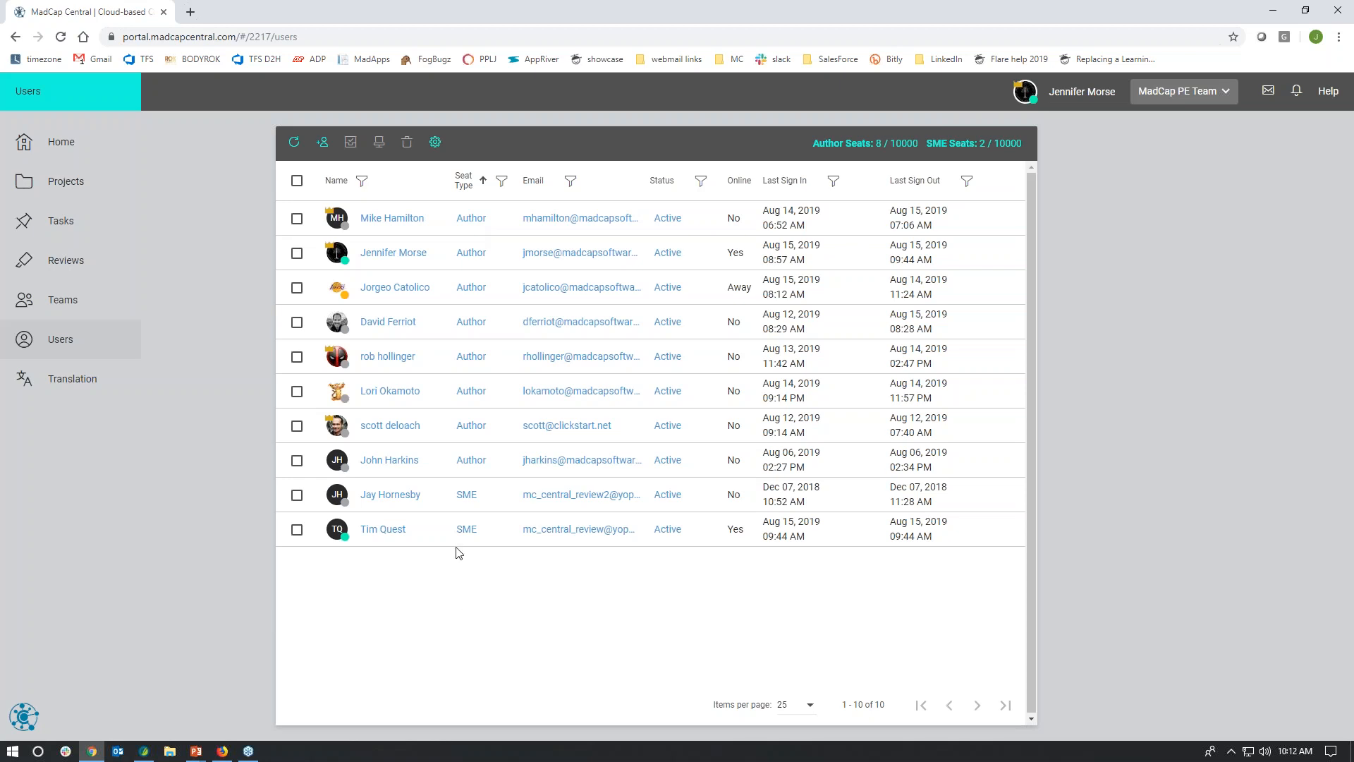
{"action": "left_click", "coordinate": [323, 143]}
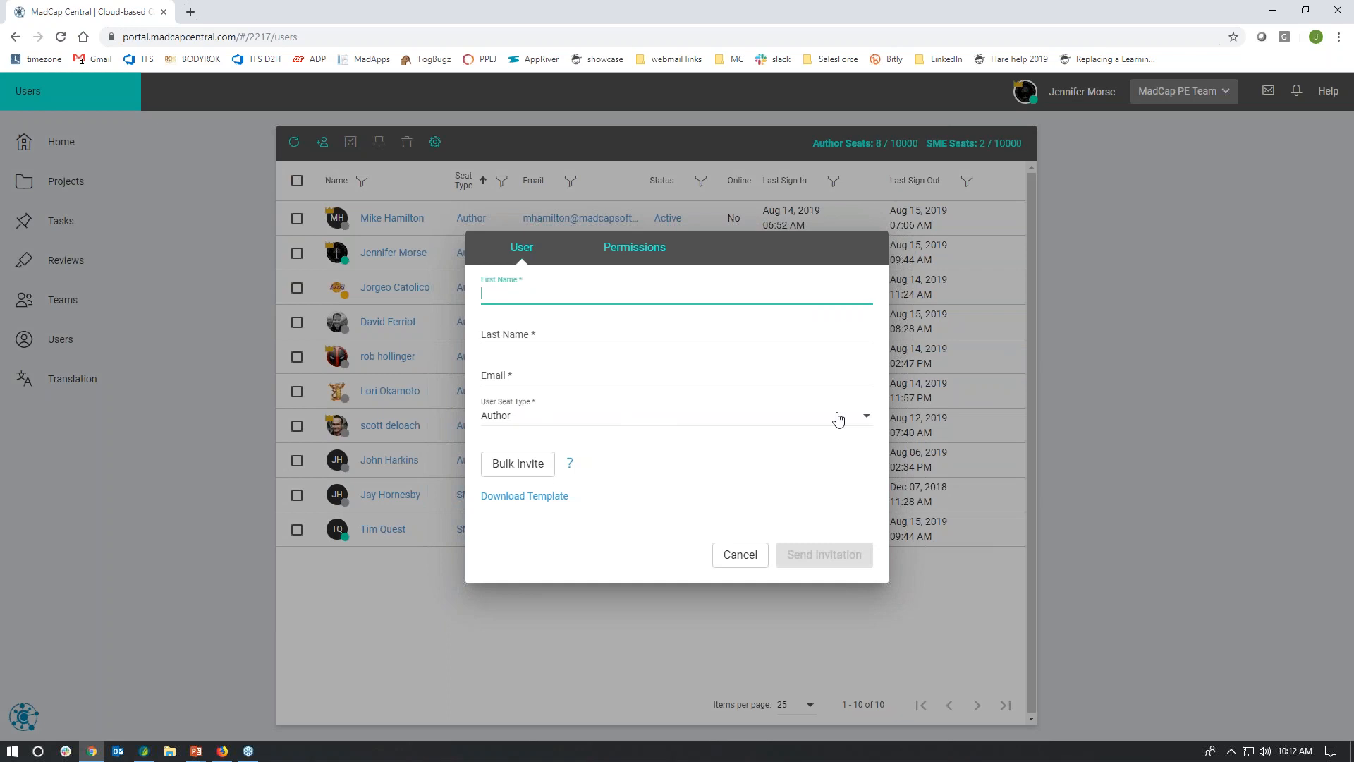
{"action": "left_click", "coordinate": [864, 419]}
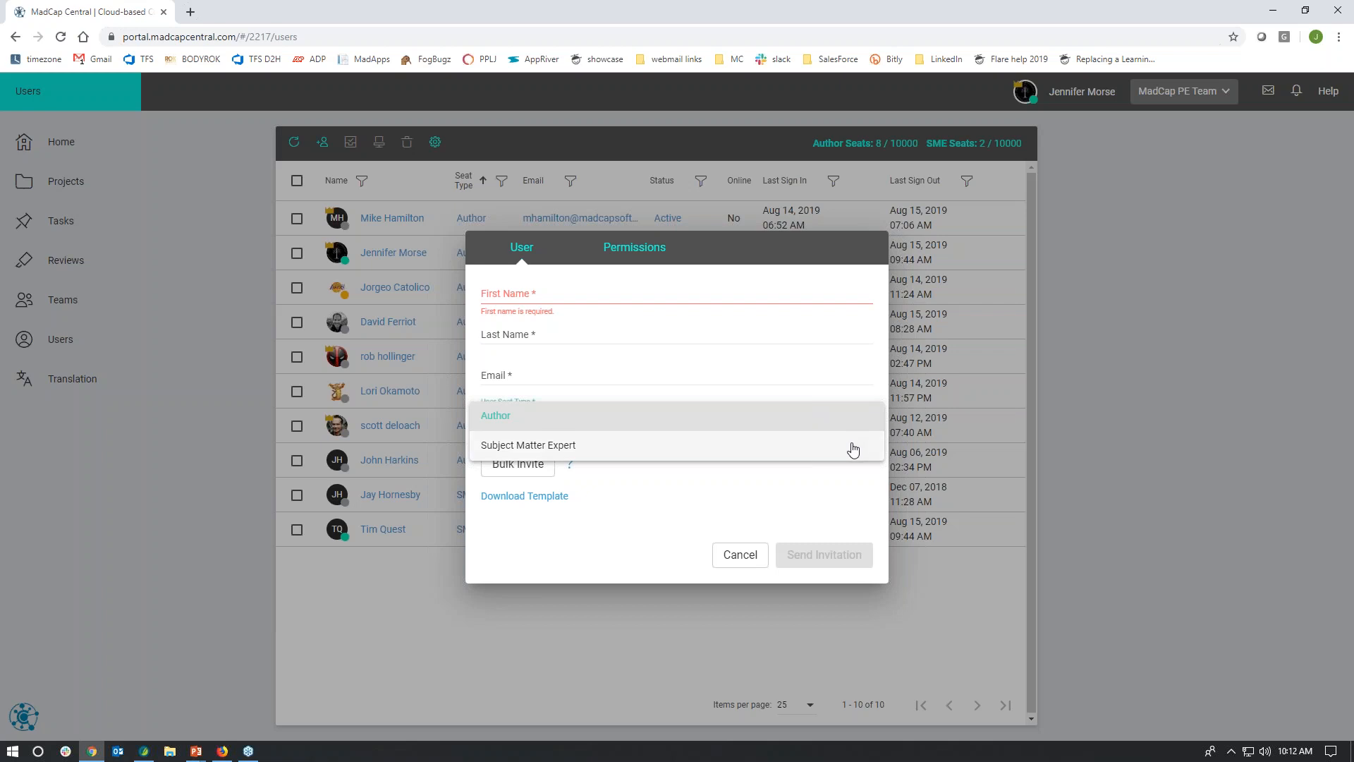
{"action": "left_click", "coordinate": [585, 449]}
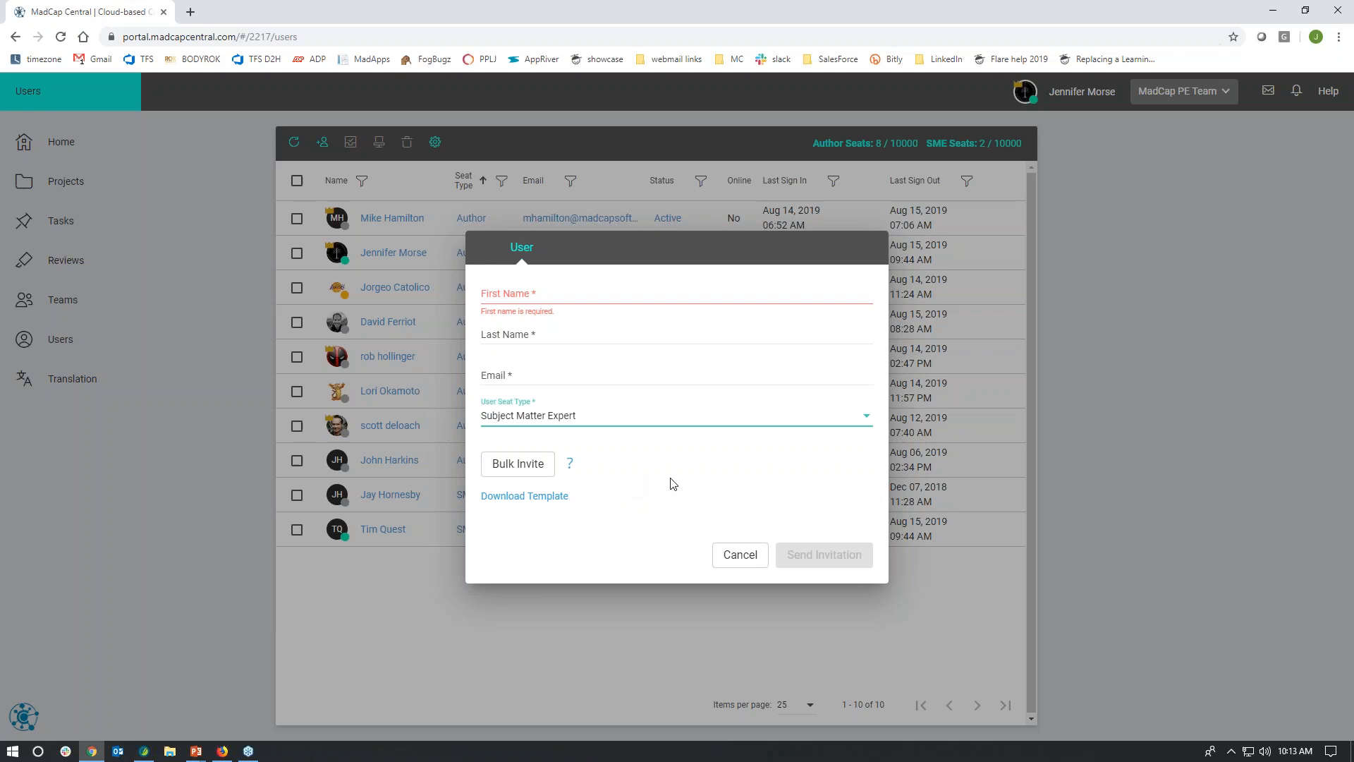
{"action": "left_click", "coordinate": [867, 419]}
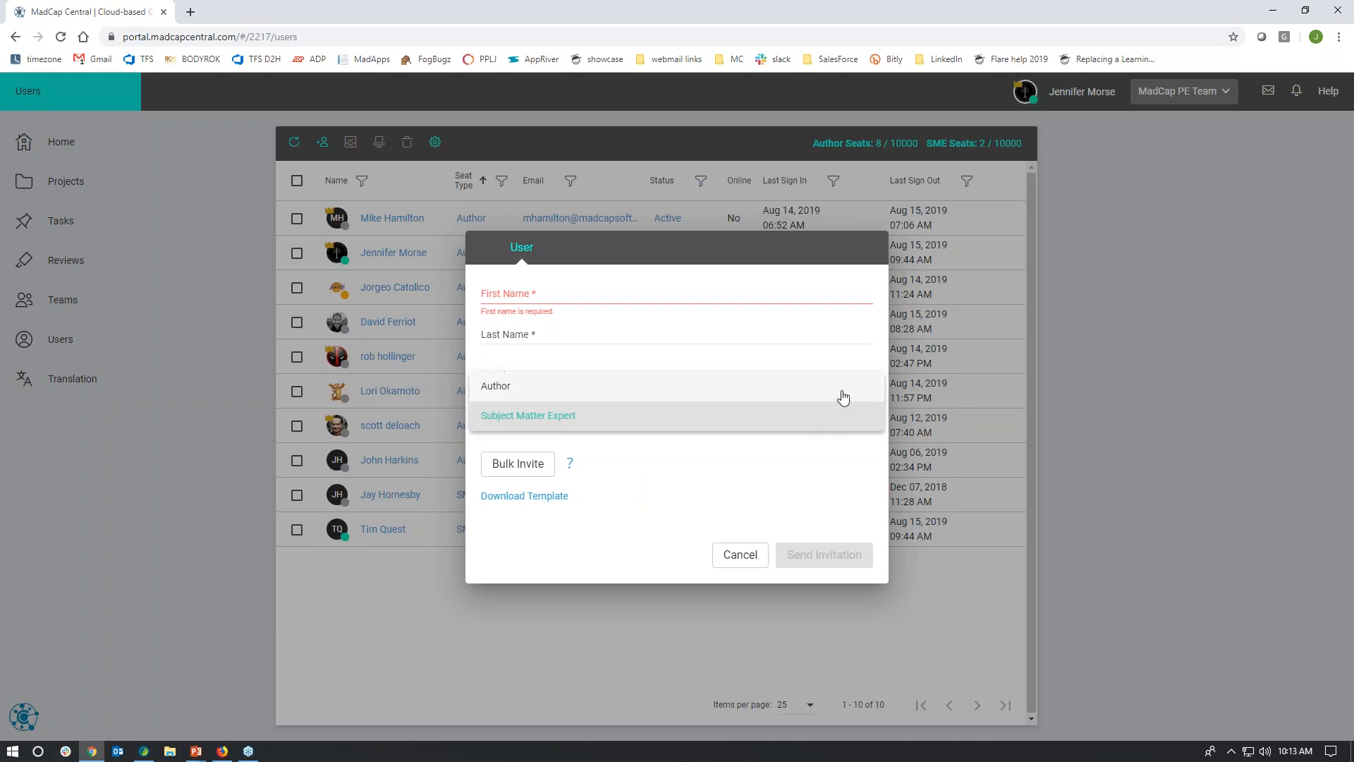
{"action": "left_click", "coordinate": [832, 418]}
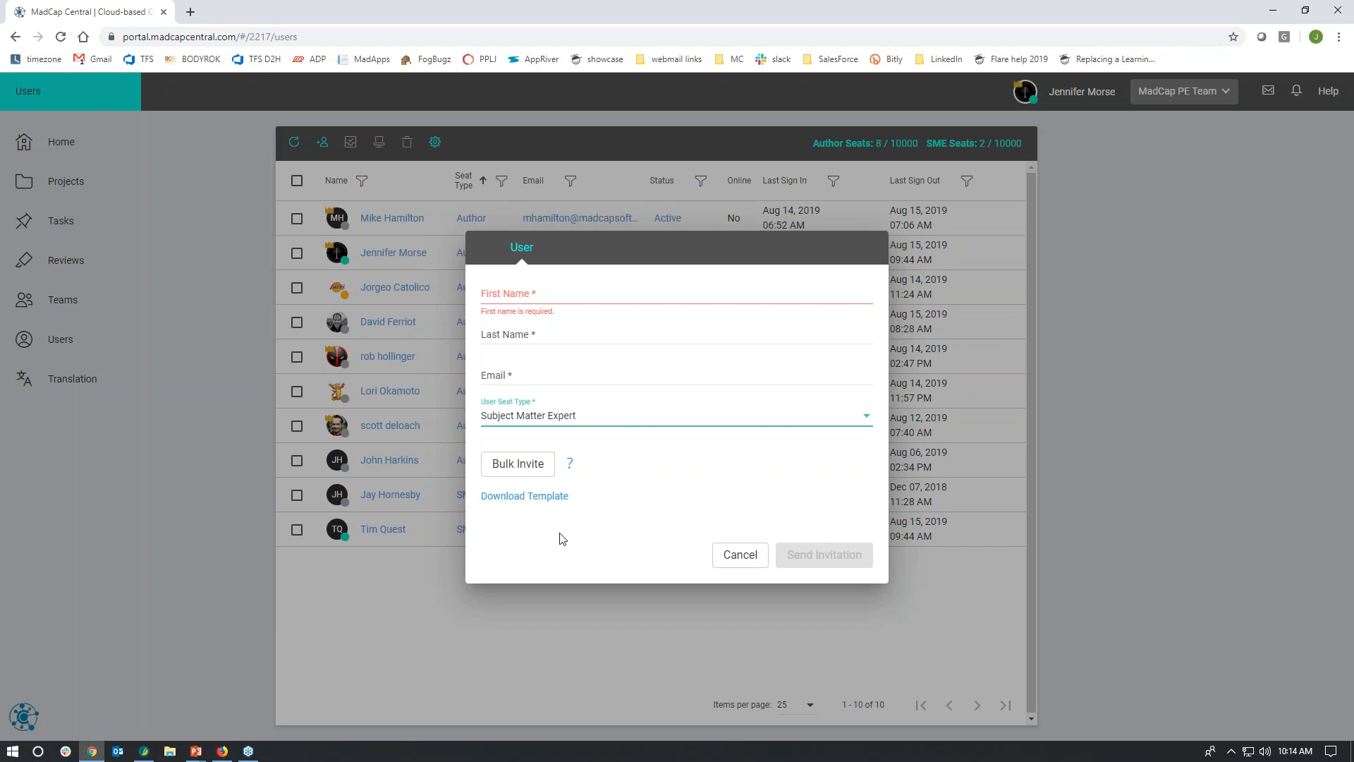
{"action": "left_click", "coordinate": [739, 554]}
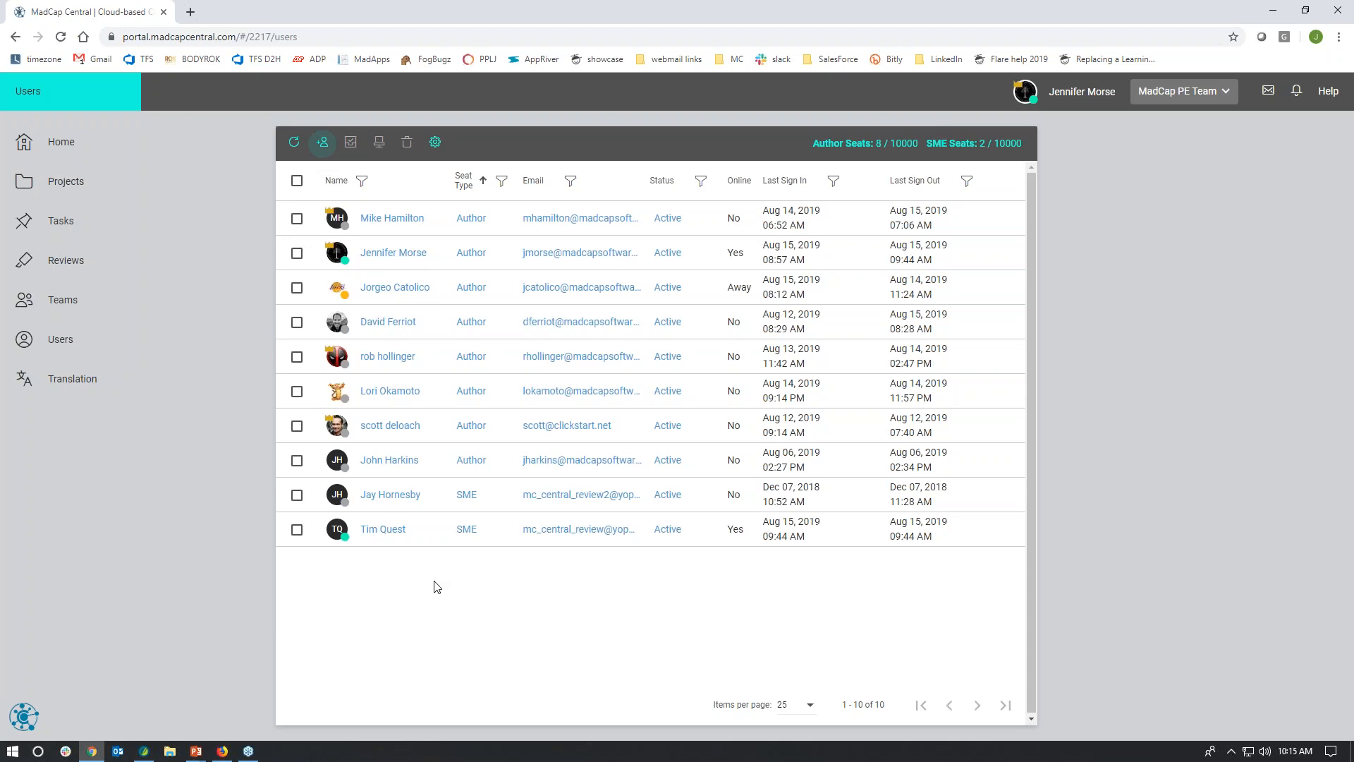
Step: Inspect the permissions and available permission levels of the third user in the Users list, closing the profile without saving
{"action": "left_click", "coordinate": [402, 289]}
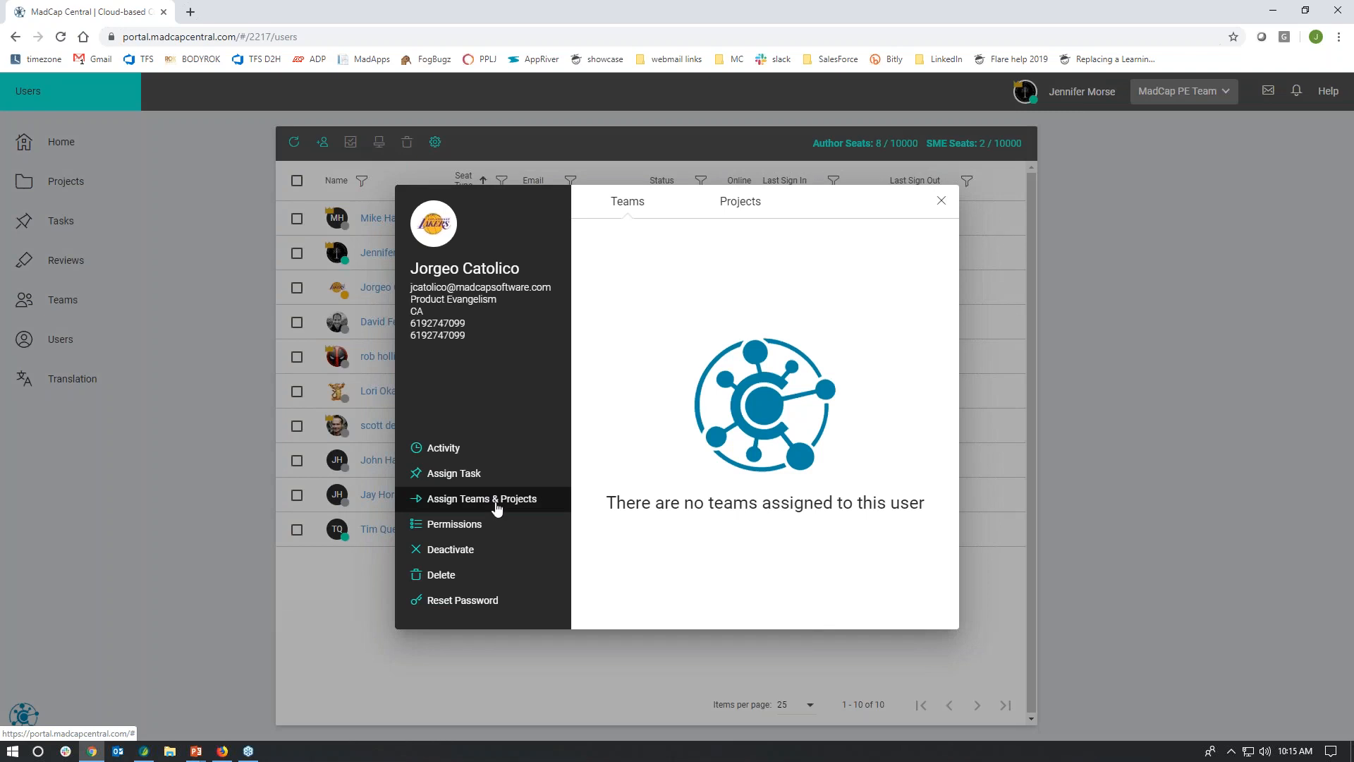
{"action": "left_click", "coordinate": [487, 526]}
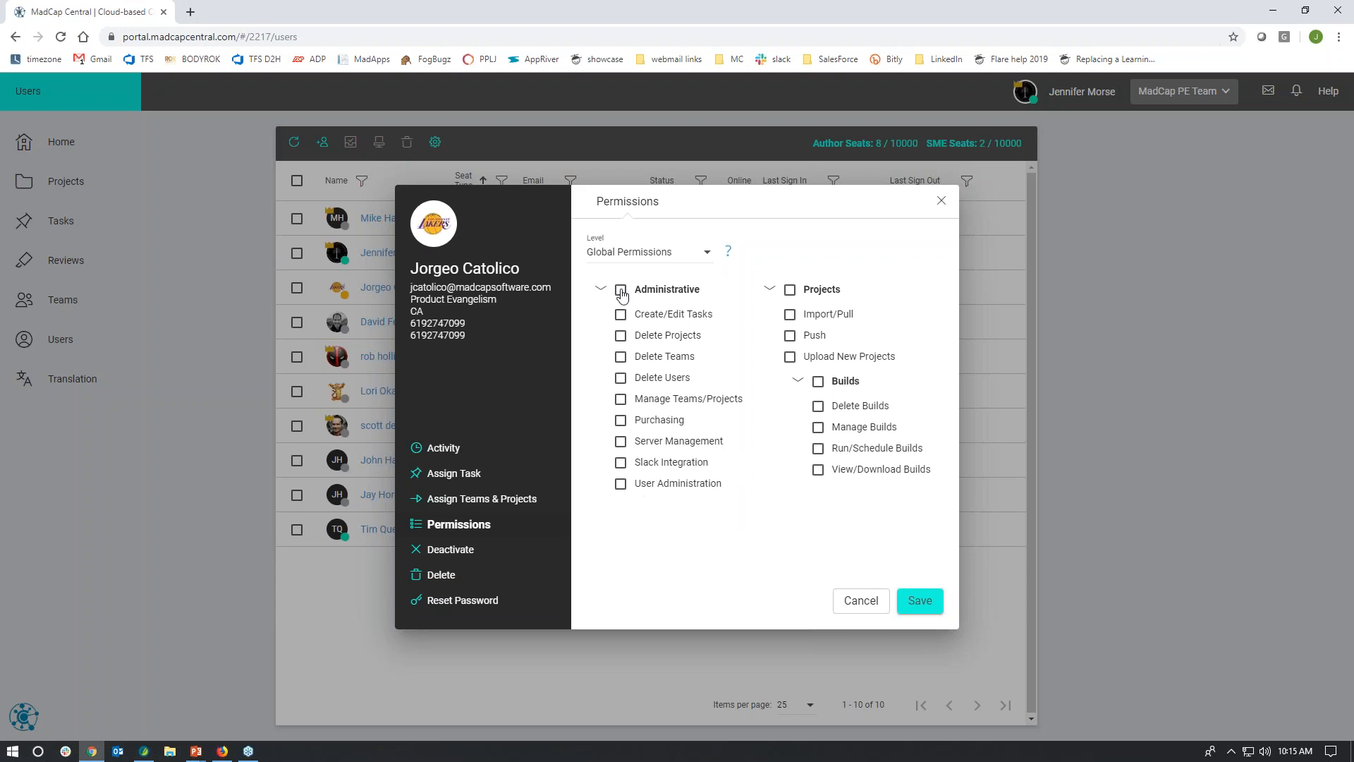
{"action": "left_click", "coordinate": [707, 253]}
{"action": "left_click", "coordinate": [708, 253]}
{"action": "mouse_move", "coordinate": [700, 502]}
{"action": "mouse_move", "coordinate": [684, 463]}
{"action": "left_click", "coordinate": [860, 602]}
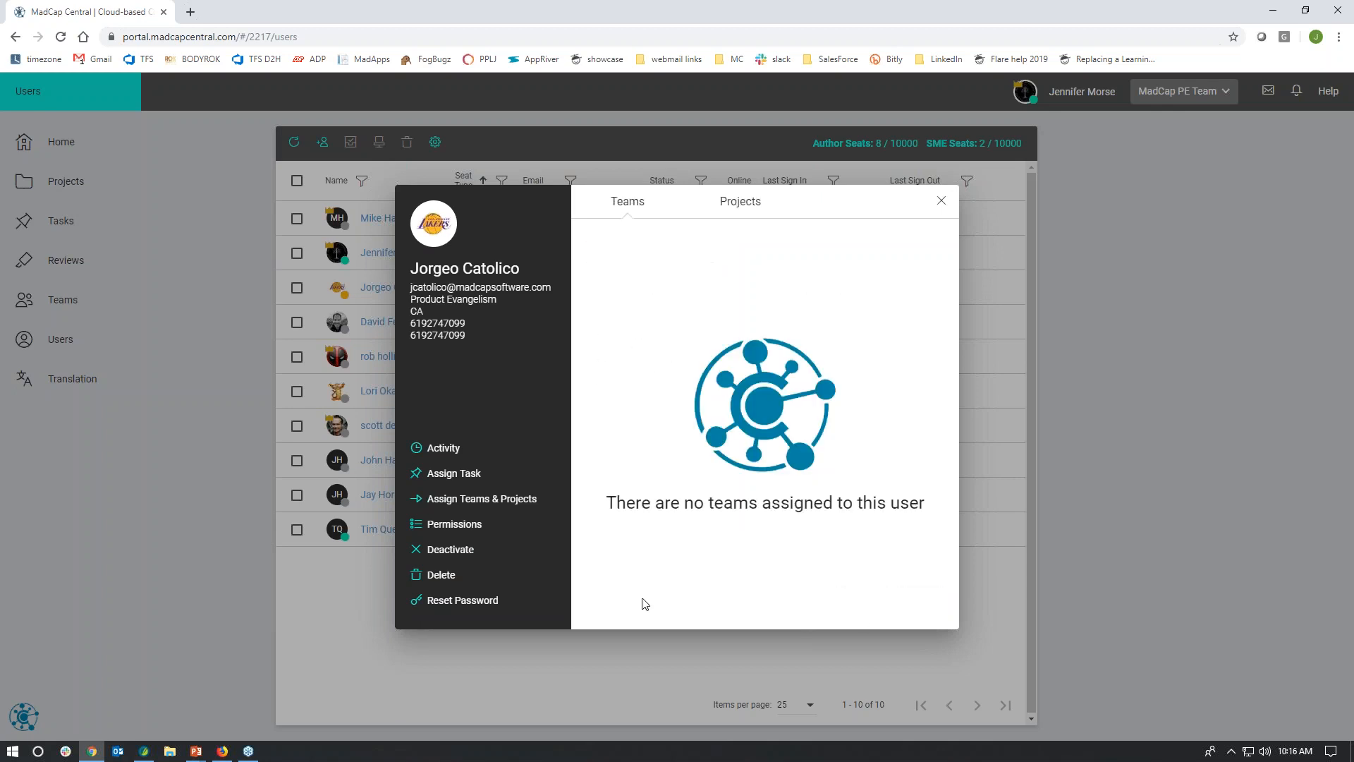
{"action": "left_click", "coordinate": [939, 202]}
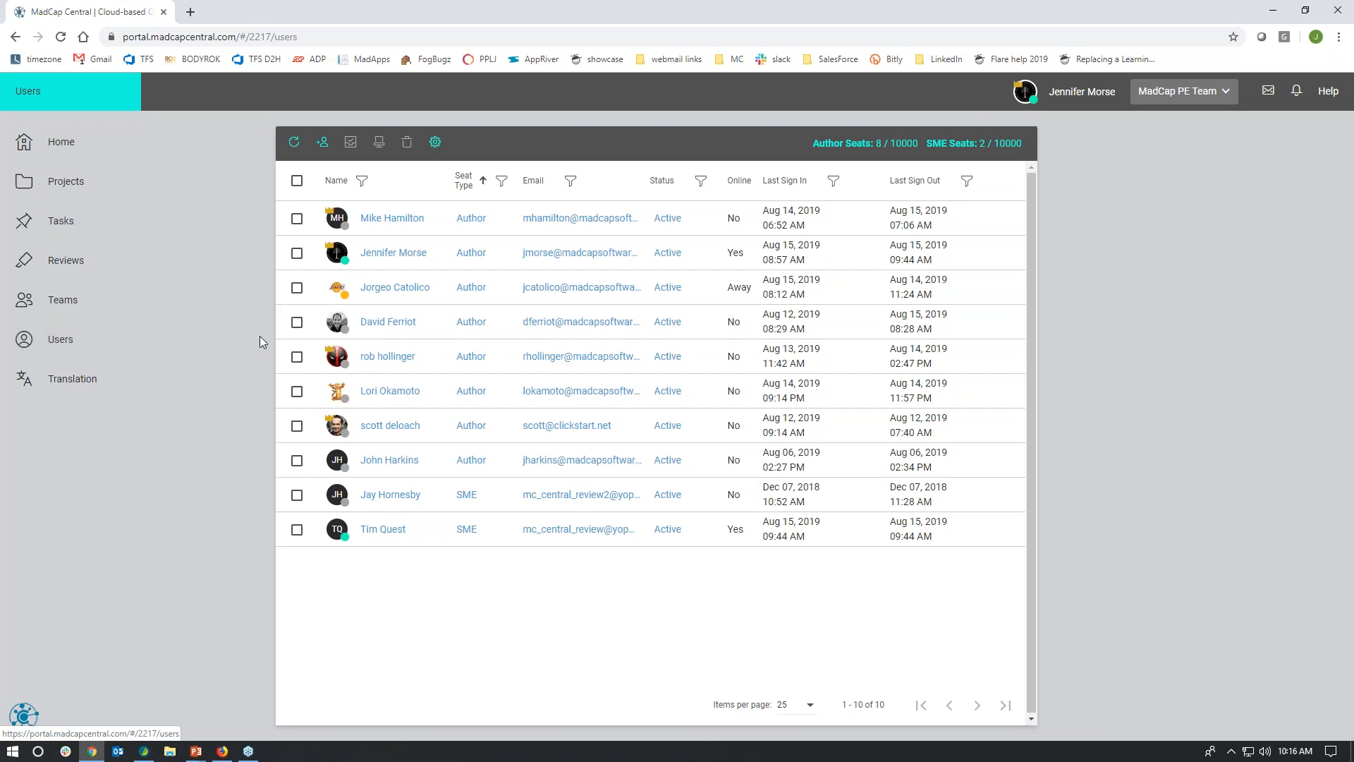
Step: Review the account's general license details and its Security options in Settings, leaving without saving
{"action": "left_click", "coordinate": [1077, 100]}
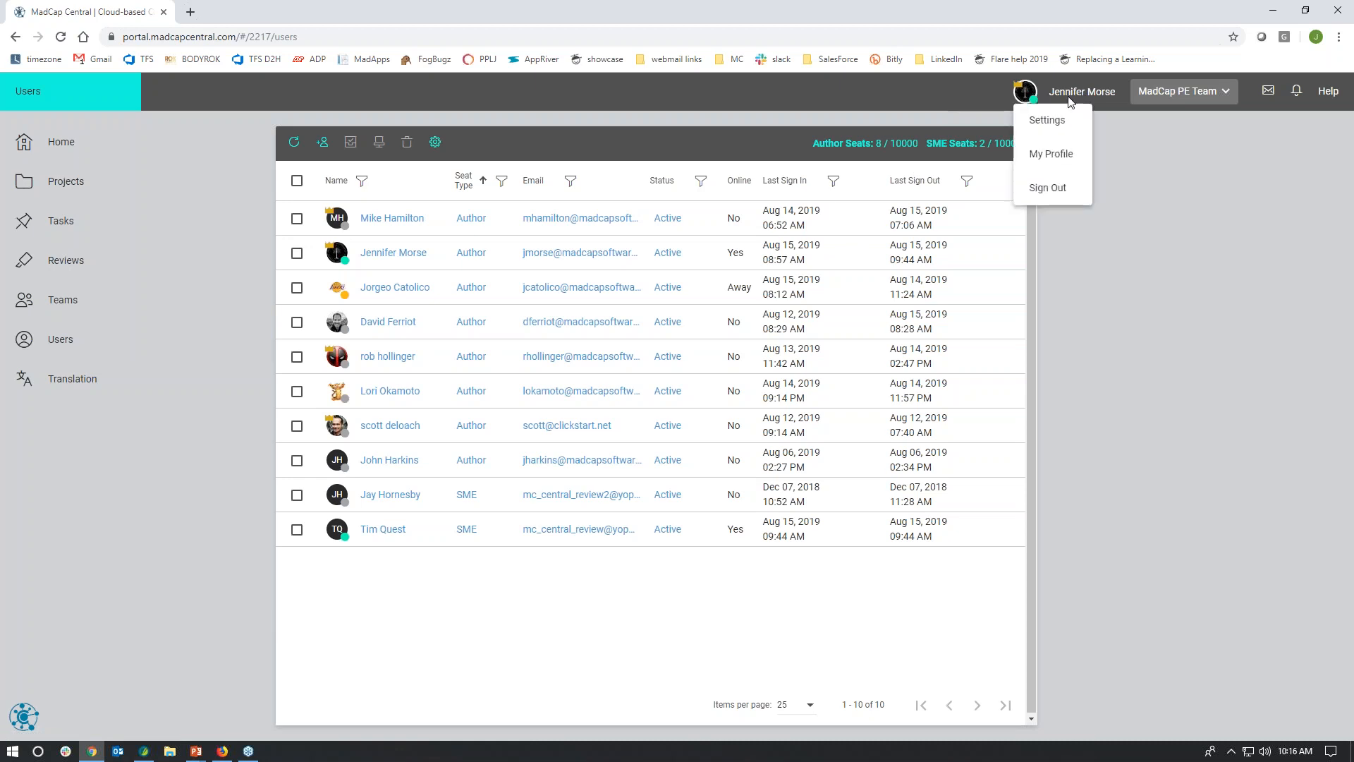
{"action": "left_click", "coordinate": [1048, 121]}
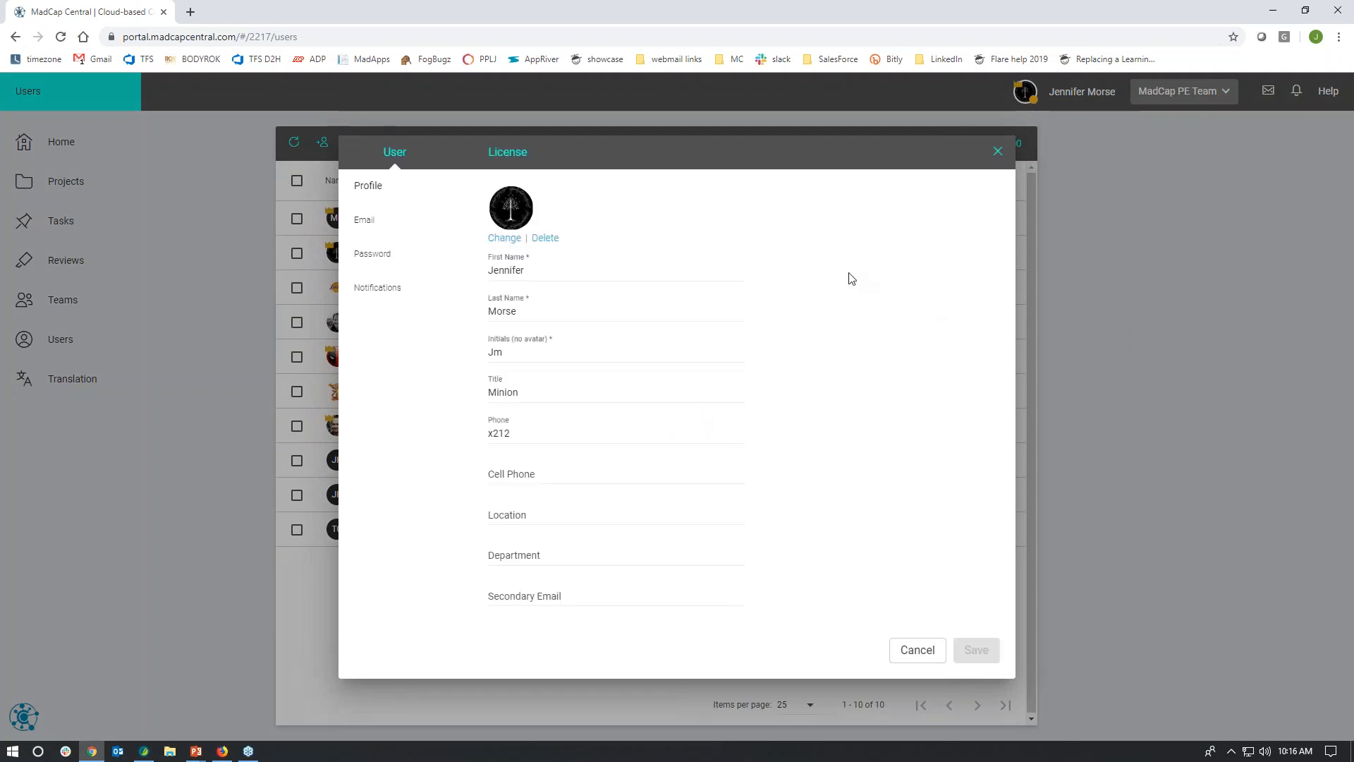
{"action": "left_click", "coordinate": [533, 165]}
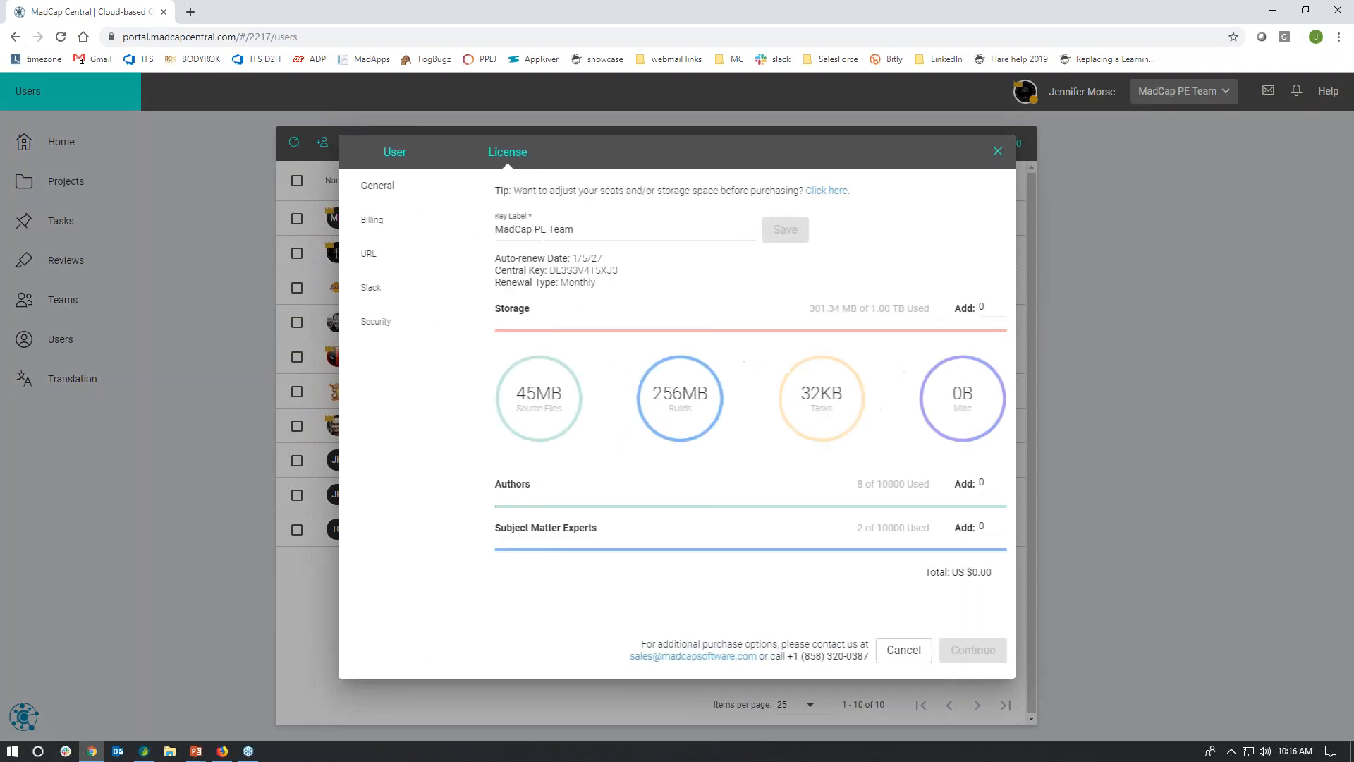
{"action": "left_click", "coordinate": [381, 328]}
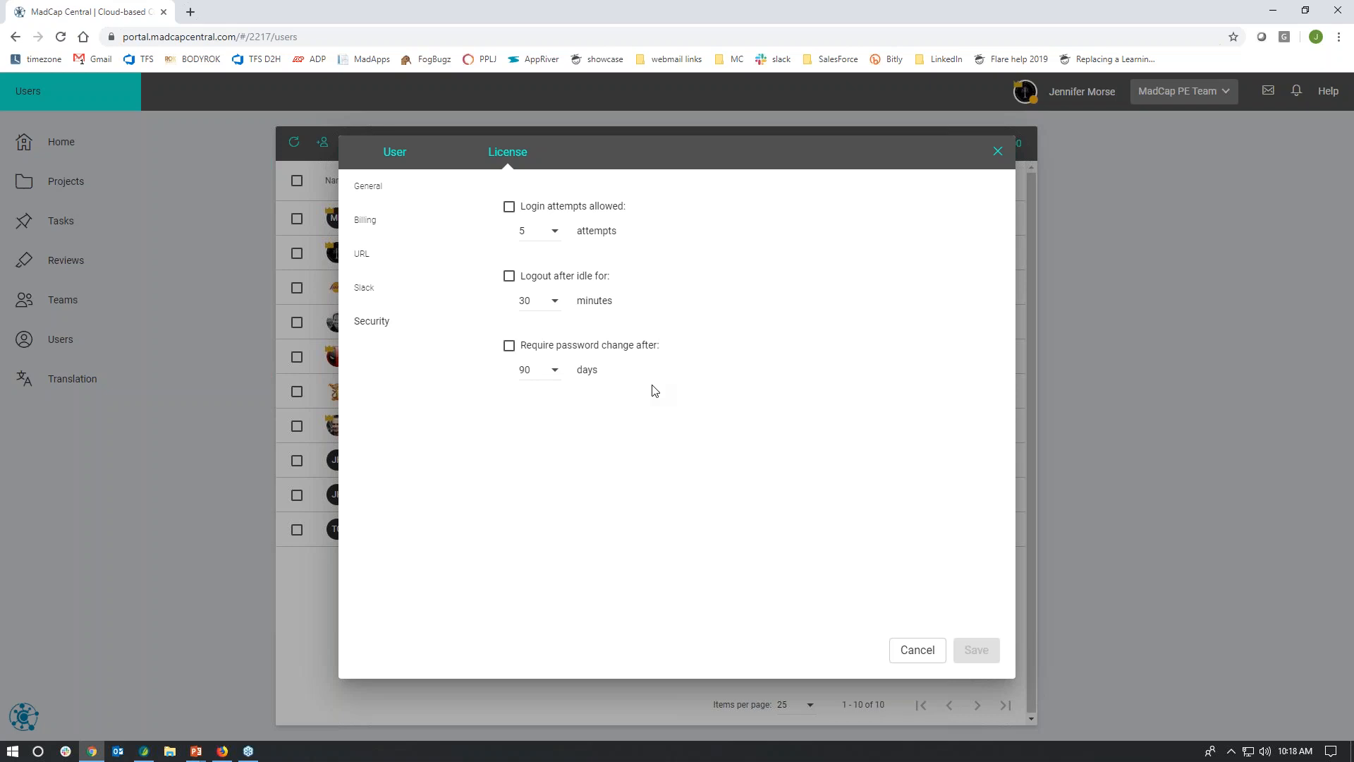
{"action": "left_click", "coordinate": [904, 663]}
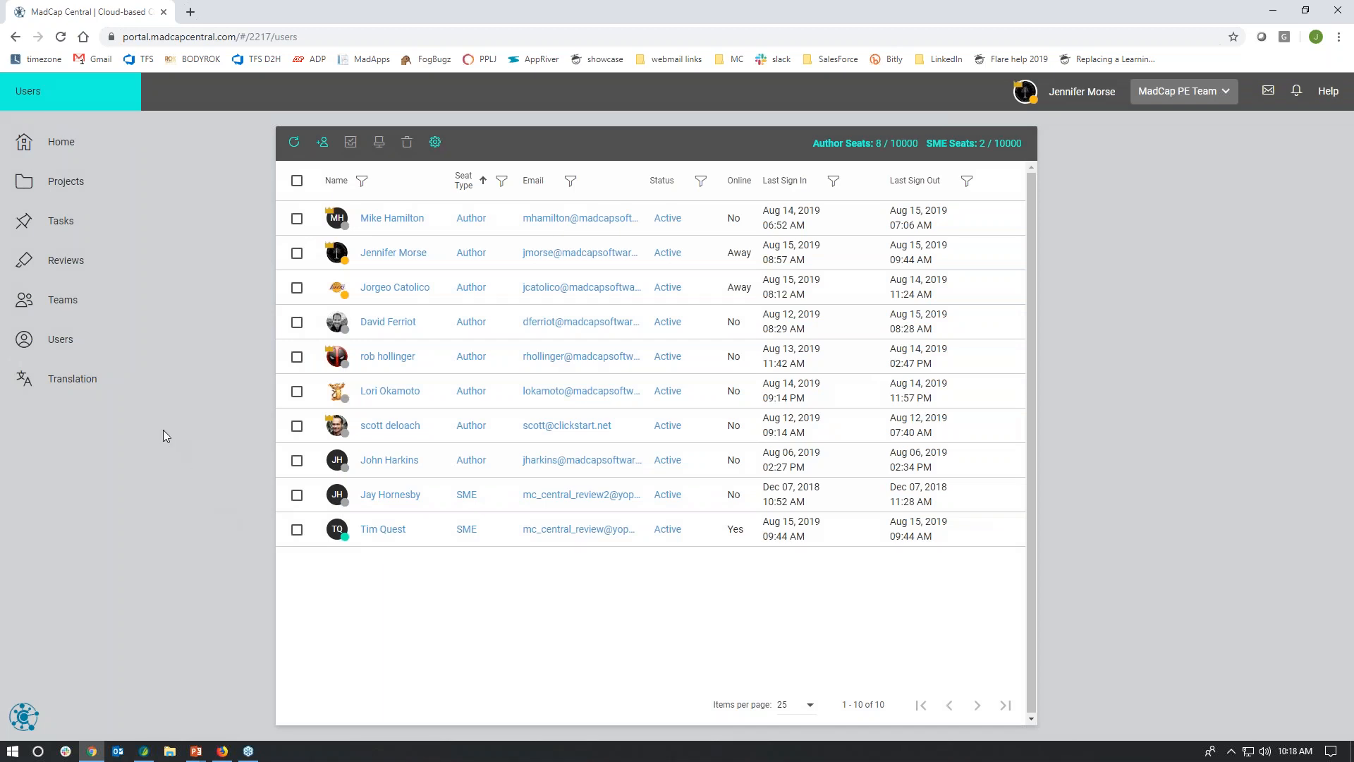
Step: Start a translation quote request and select only the HTML5 - Training Manual target of the Balboa project
{"action": "left_click", "coordinate": [74, 388]}
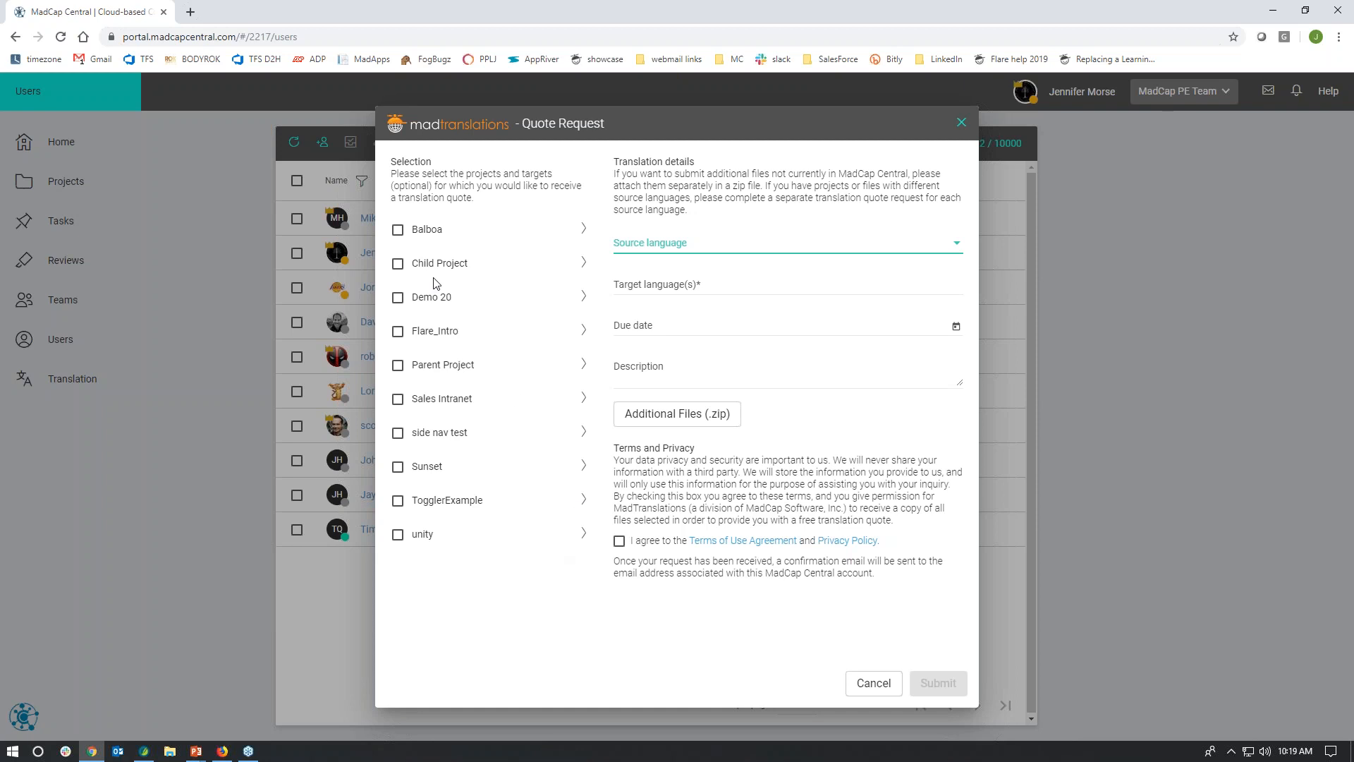
{"action": "left_click", "coordinate": [398, 230]}
{"action": "left_click", "coordinate": [398, 231]}
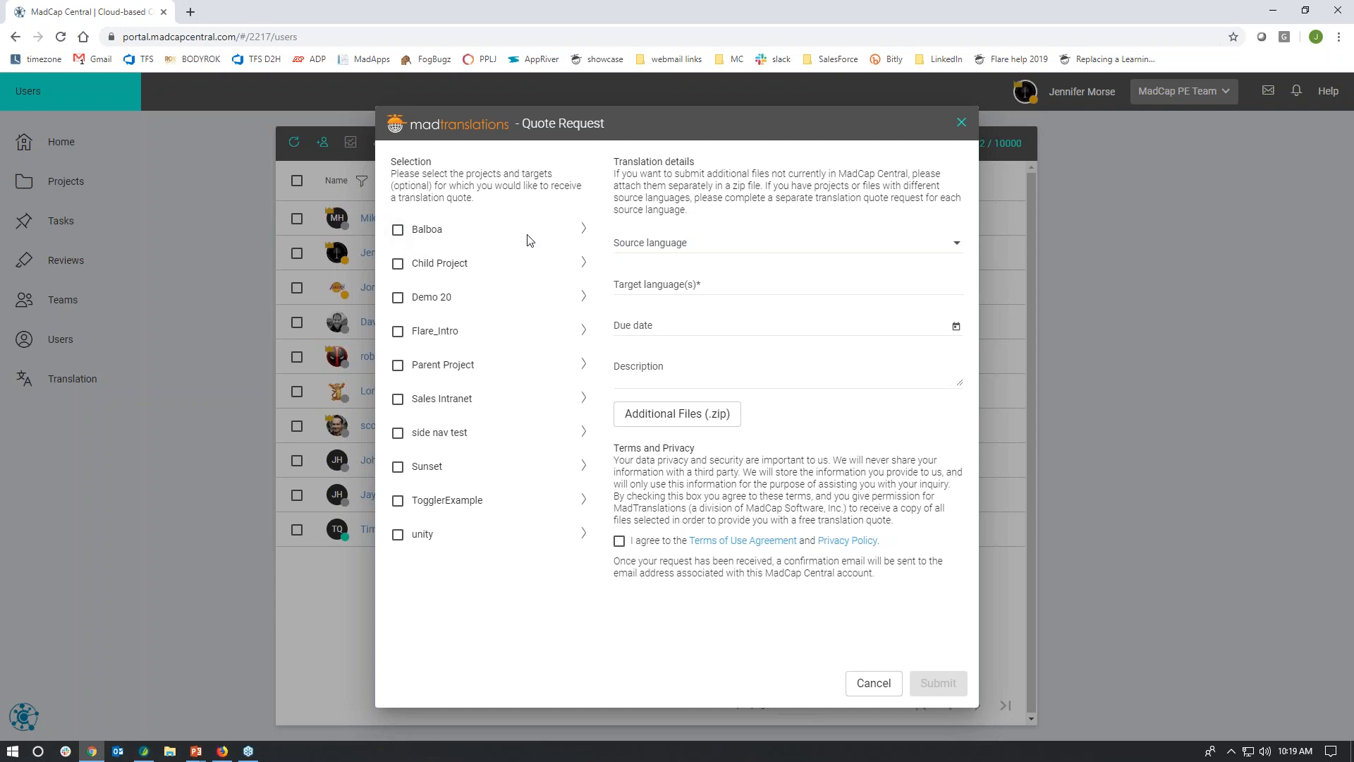
{"action": "left_click", "coordinate": [581, 232]}
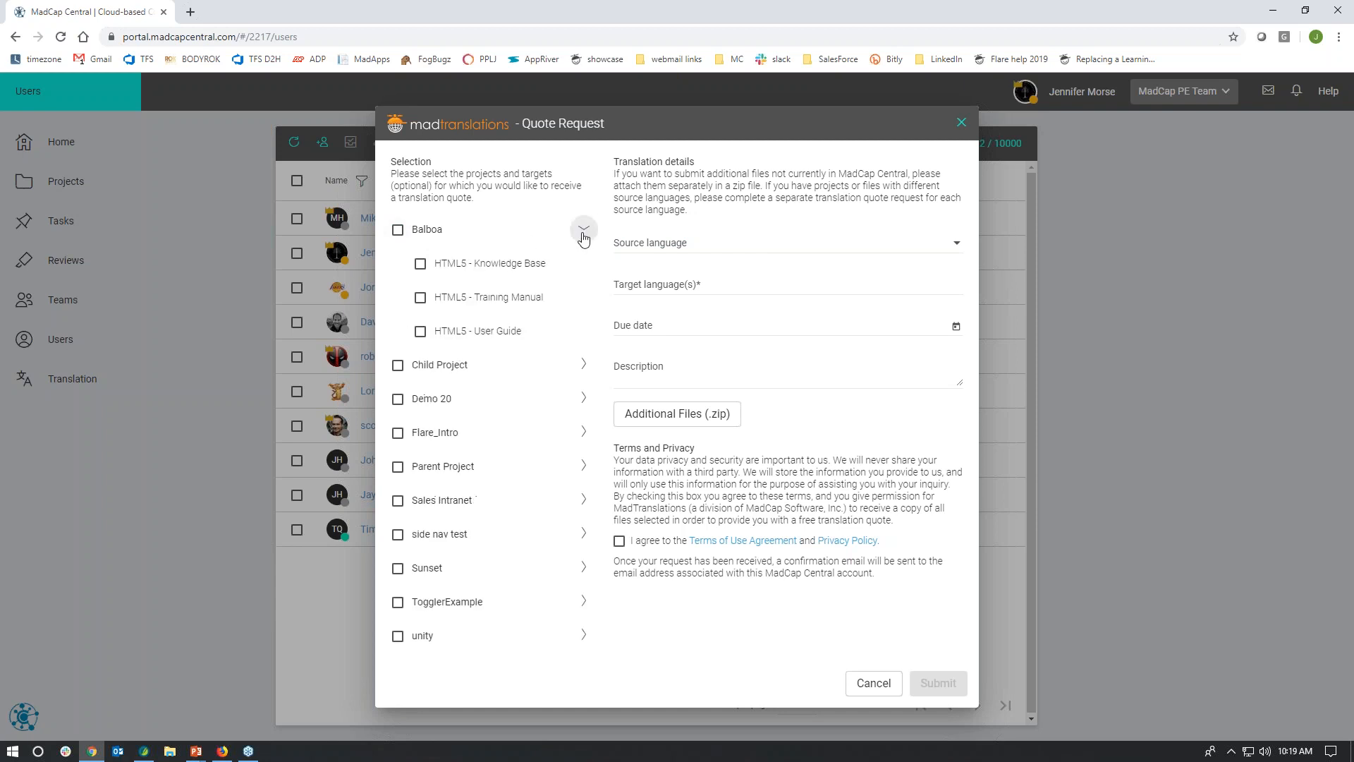
{"action": "left_click", "coordinate": [421, 299]}
Step: Add Spanish, French (Canada) and French (France) as target languages for the translation quote
{"action": "left_click", "coordinate": [717, 283]}
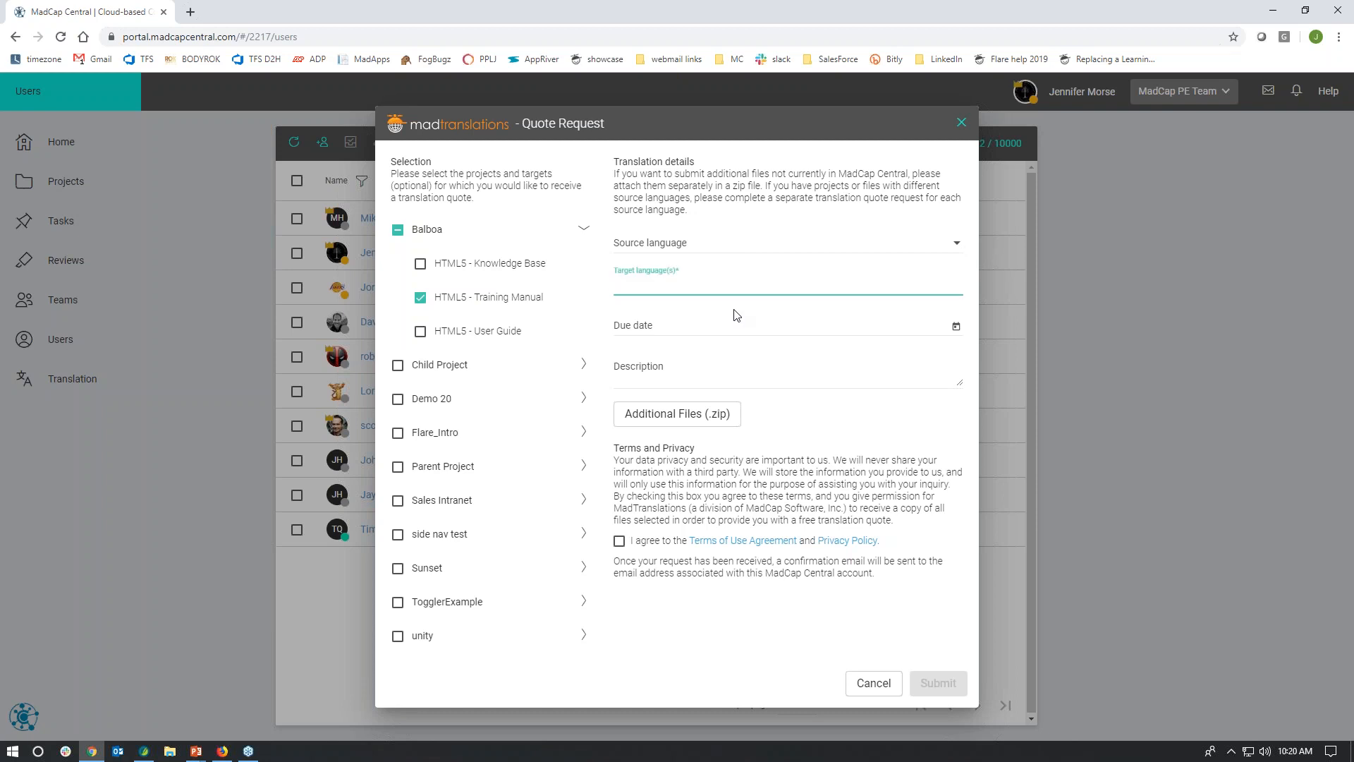
{"action": "type", "text": "span"}
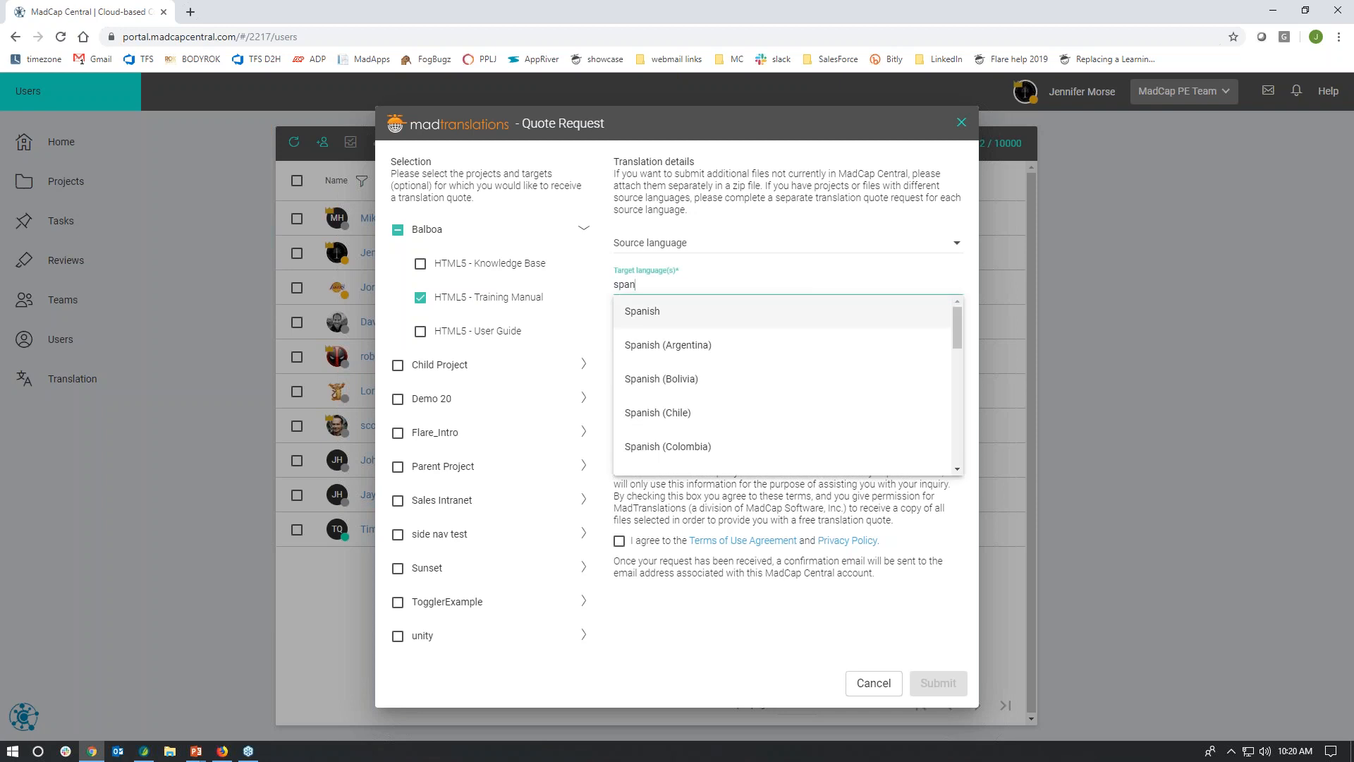
{"action": "key", "text": "Return"}
{"action": "type", "text": "fr"}
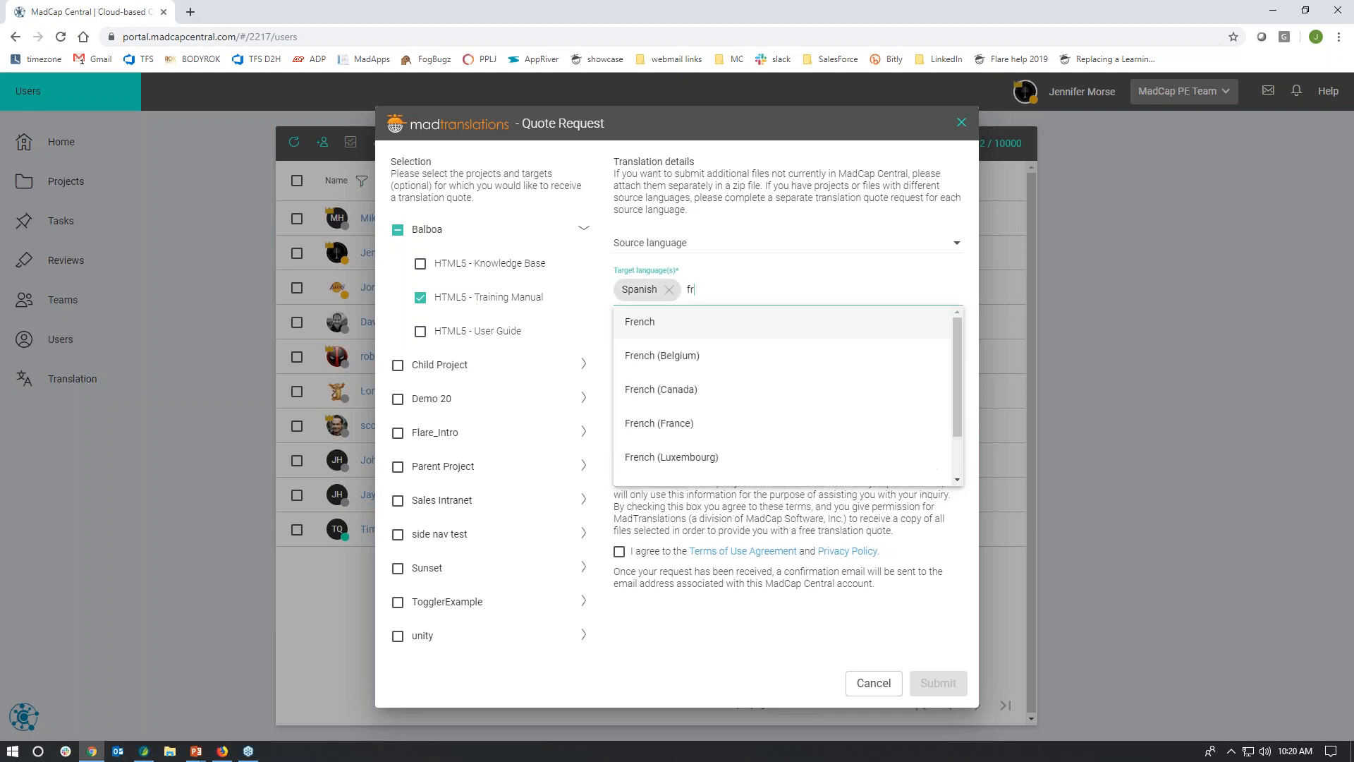
{"action": "left_click", "coordinate": [717, 390]}
{"action": "type", "text": "fre"}
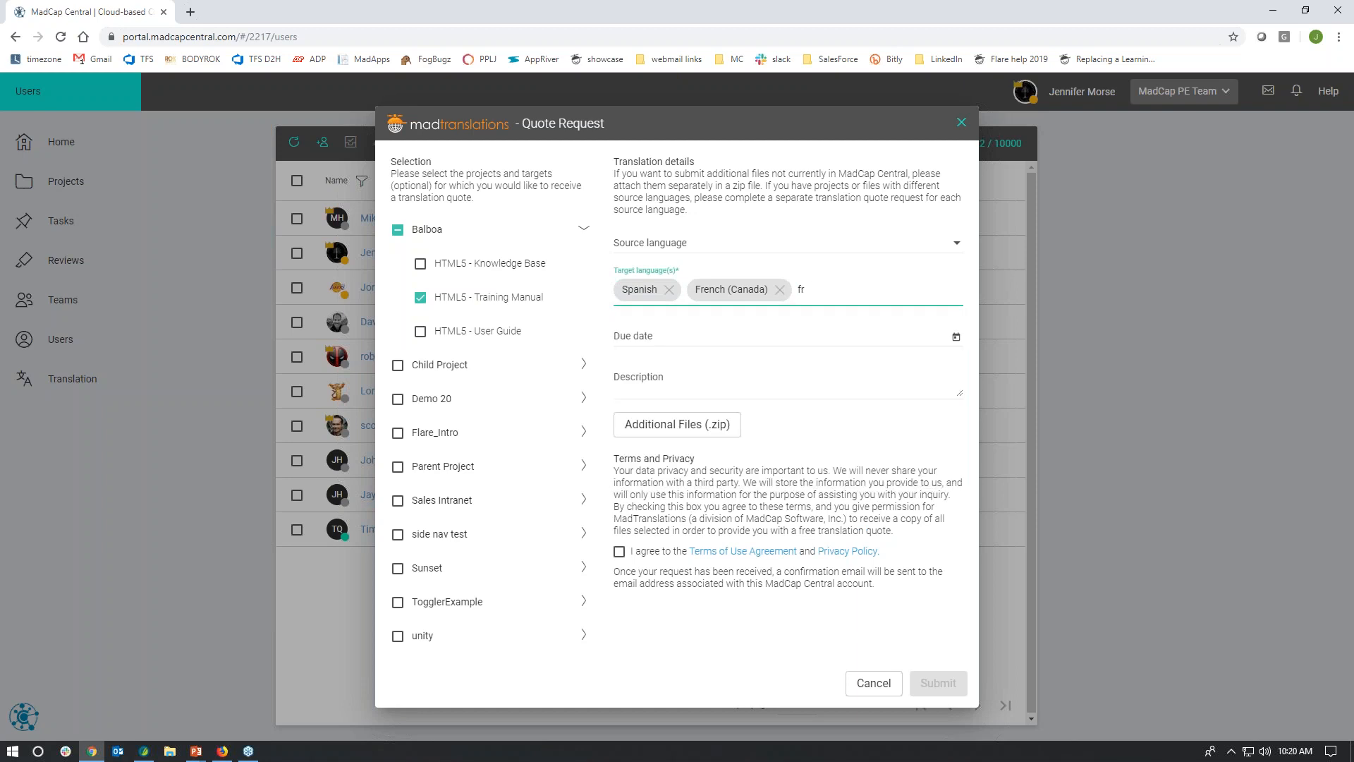
{"action": "left_click", "coordinate": [716, 389]}
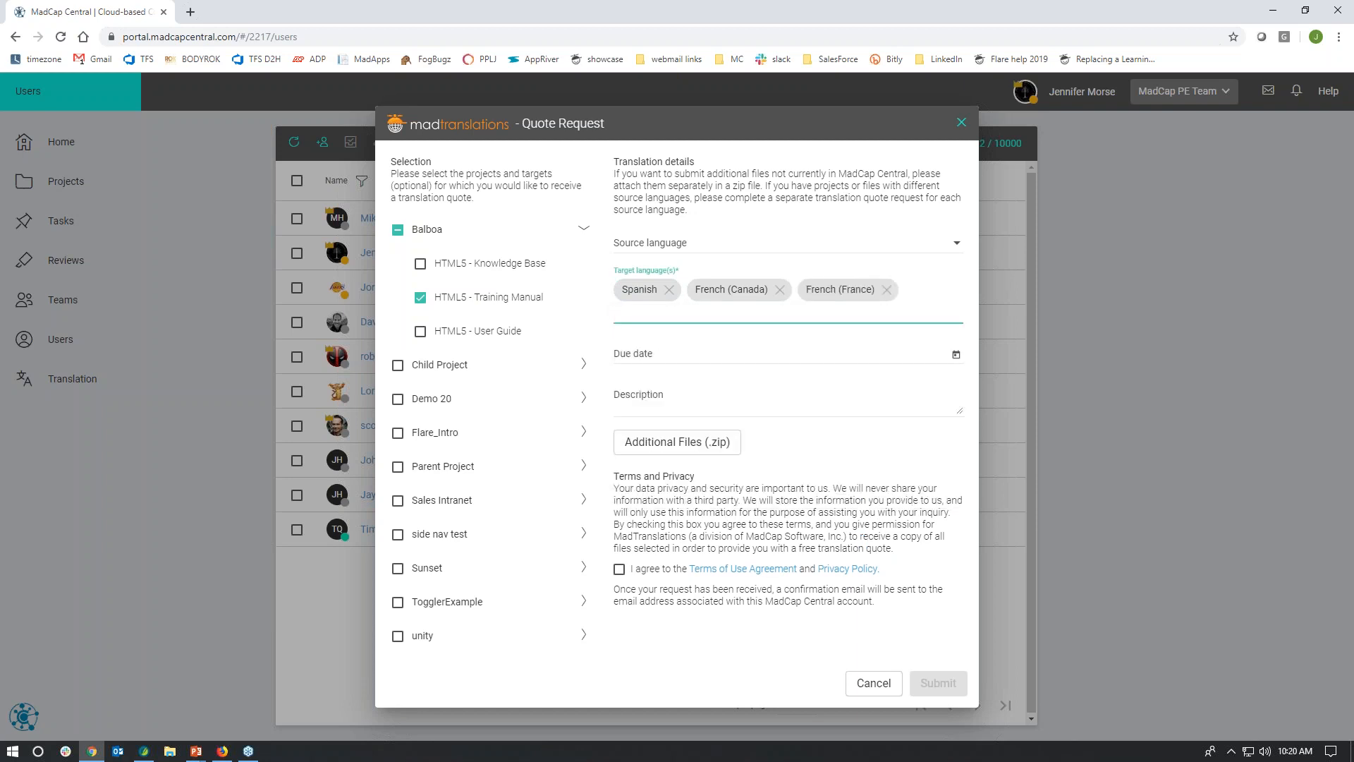
Step: Check the due date calendar and description field of the quote request, and close it without submitting
{"action": "left_click", "coordinate": [955, 357]}
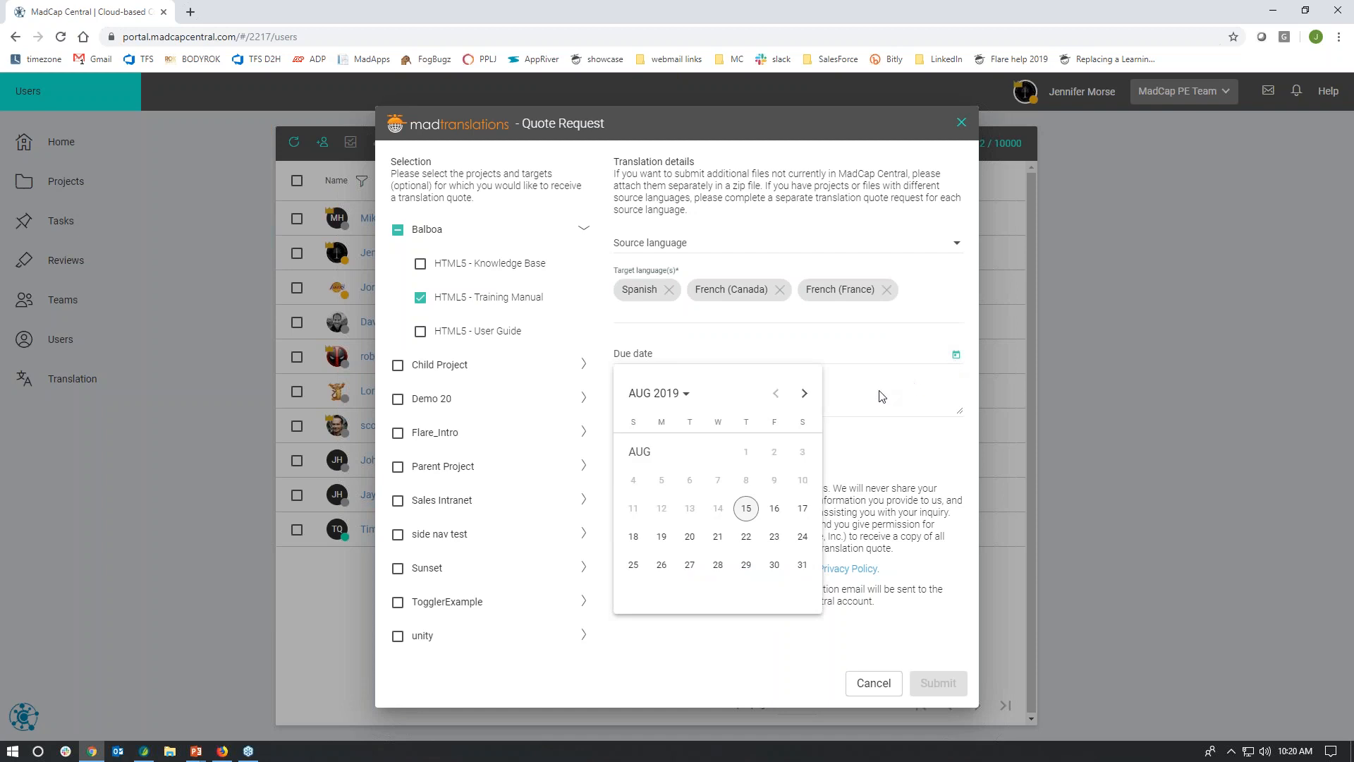
{"action": "left_click", "coordinate": [887, 347]}
{"action": "left_click", "coordinate": [758, 401]}
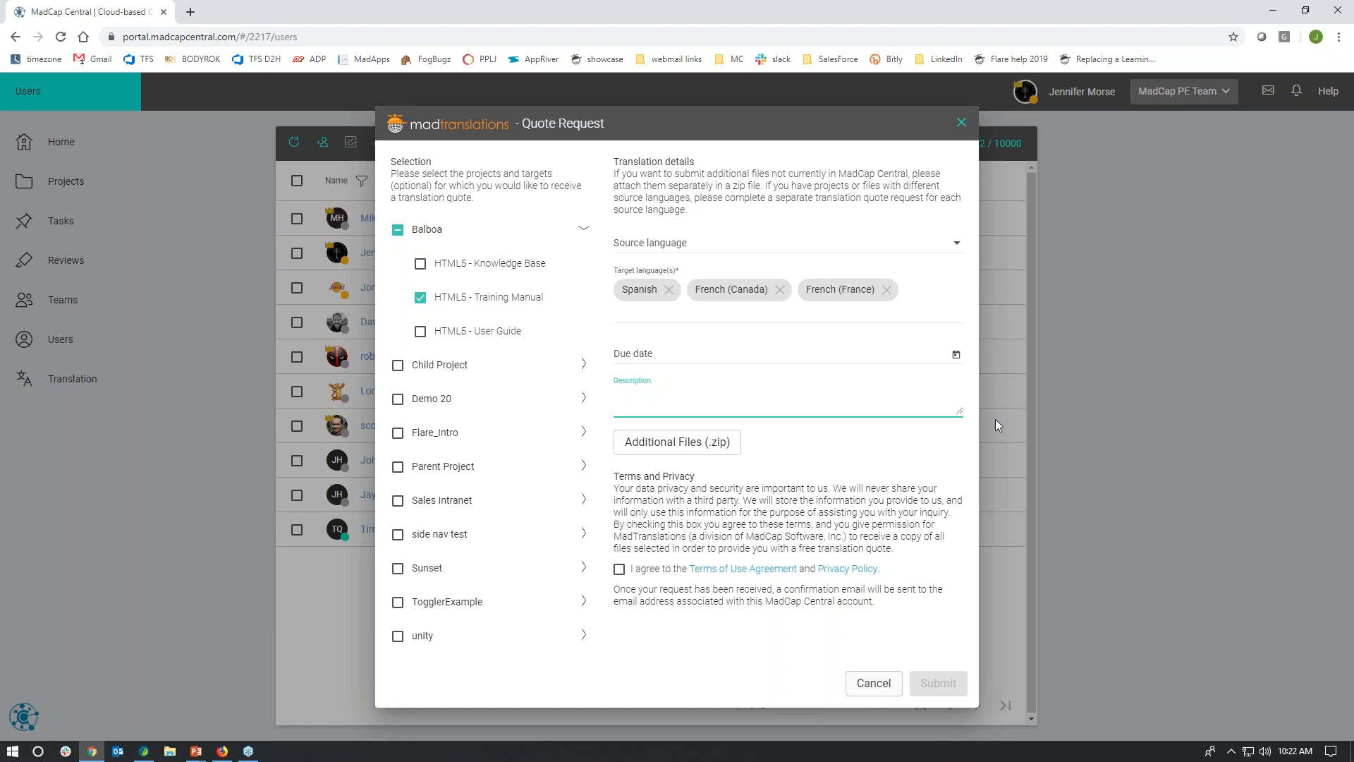
{"action": "left_click", "coordinate": [964, 125]}
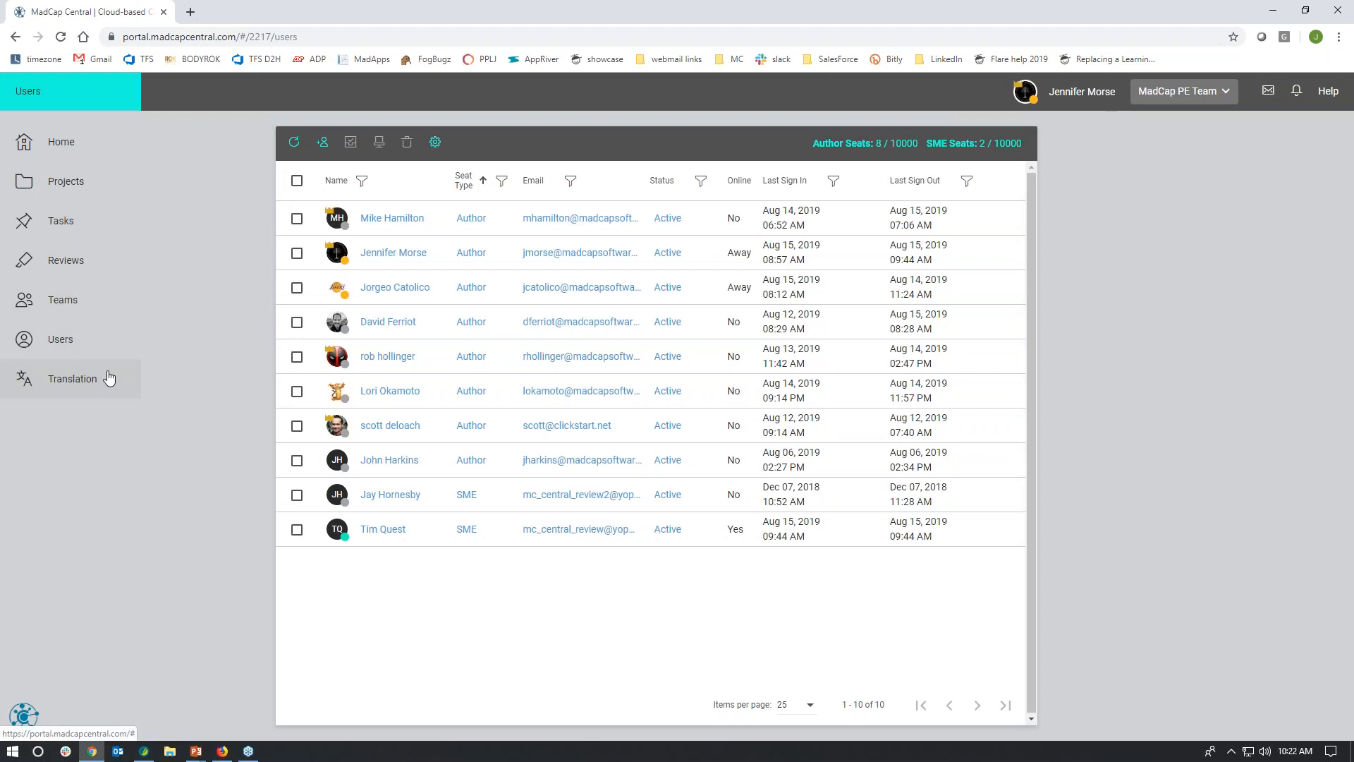
Step: Start a new task in the Tasks area and review its priority levels and the list of possible assignees
{"action": "left_click", "coordinate": [76, 231]}
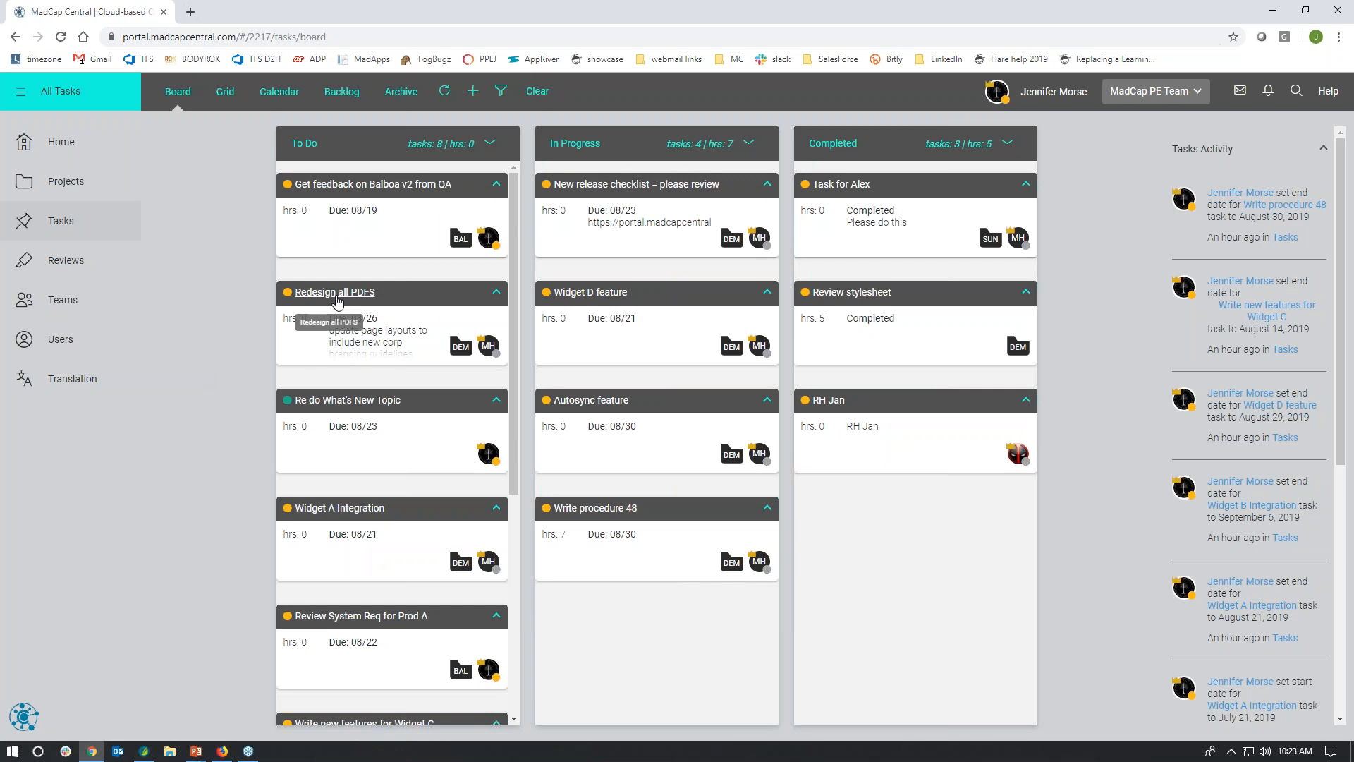
{"action": "left_click", "coordinate": [473, 91]}
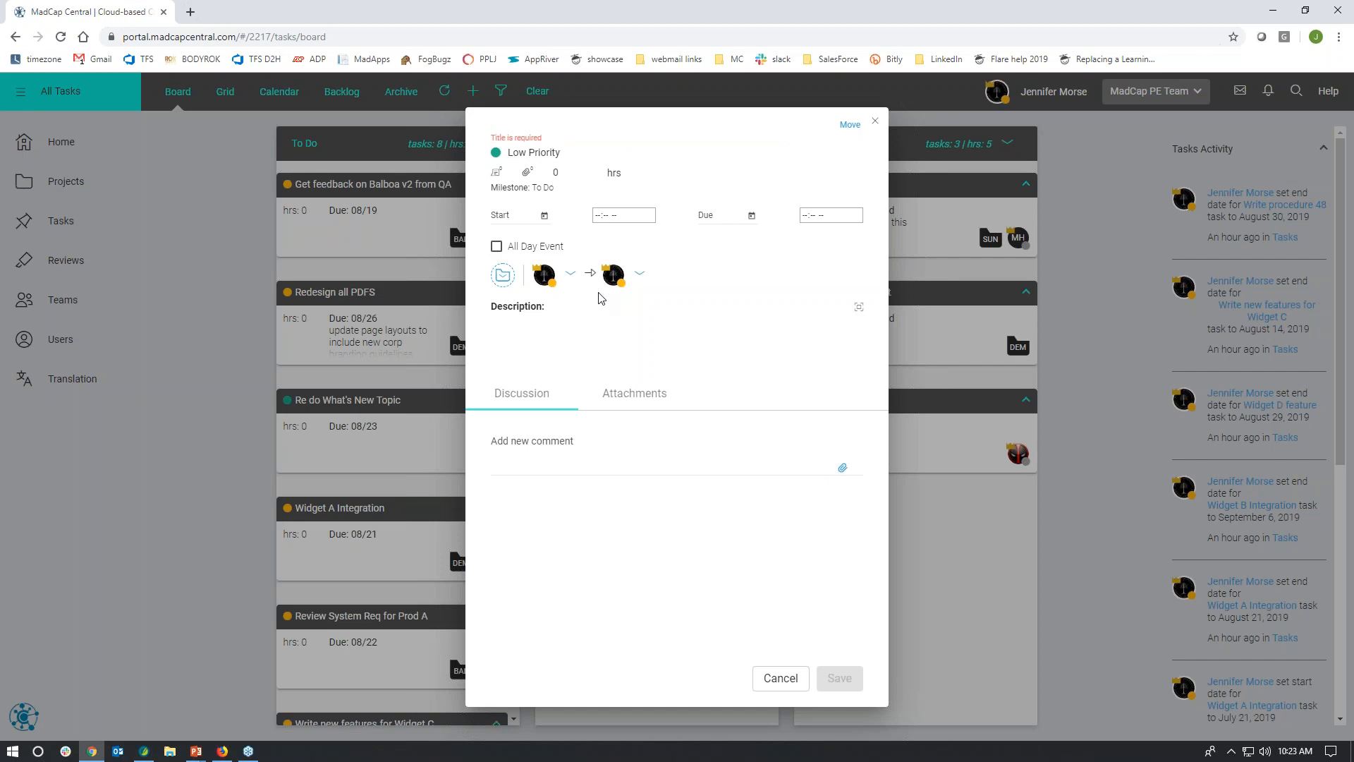
{"action": "left_click", "coordinate": [565, 158]}
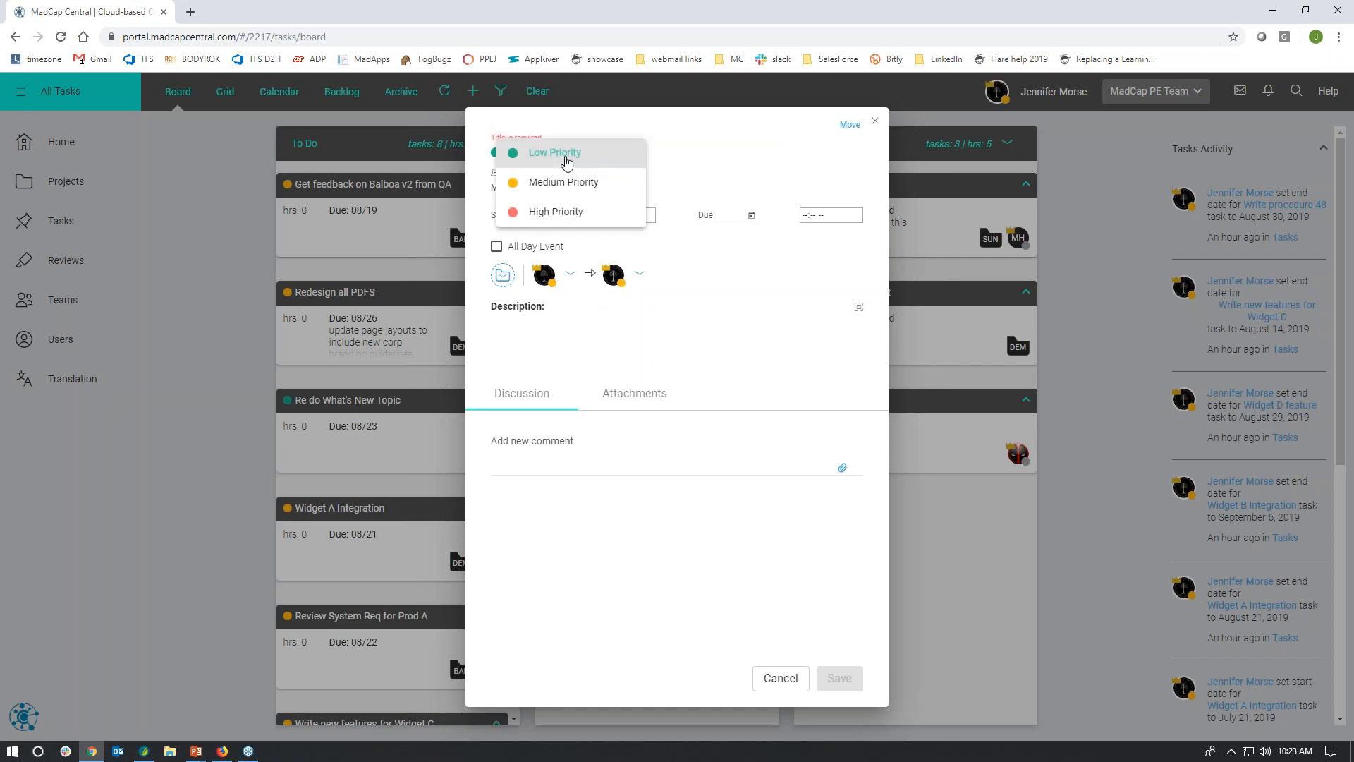
{"action": "left_click", "coordinate": [566, 160]}
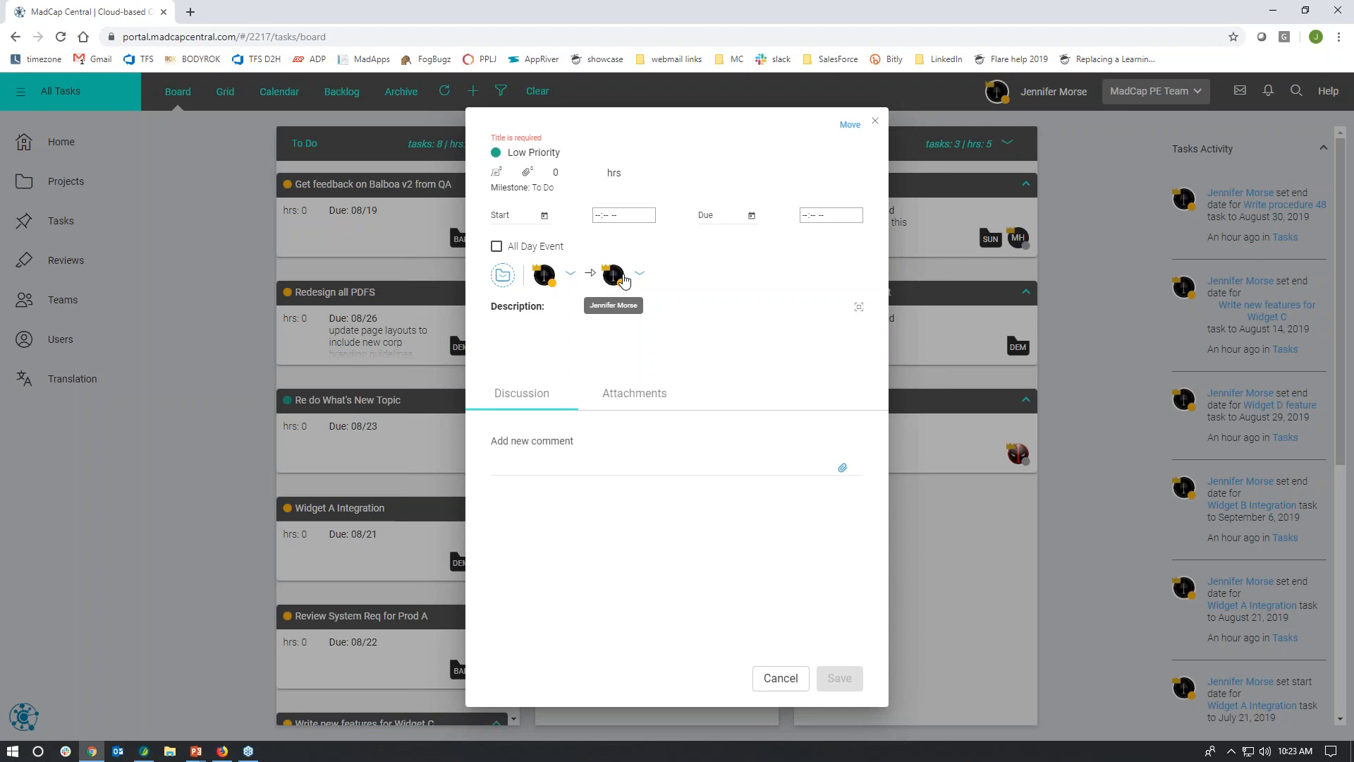
{"action": "left_click", "coordinate": [639, 273]}
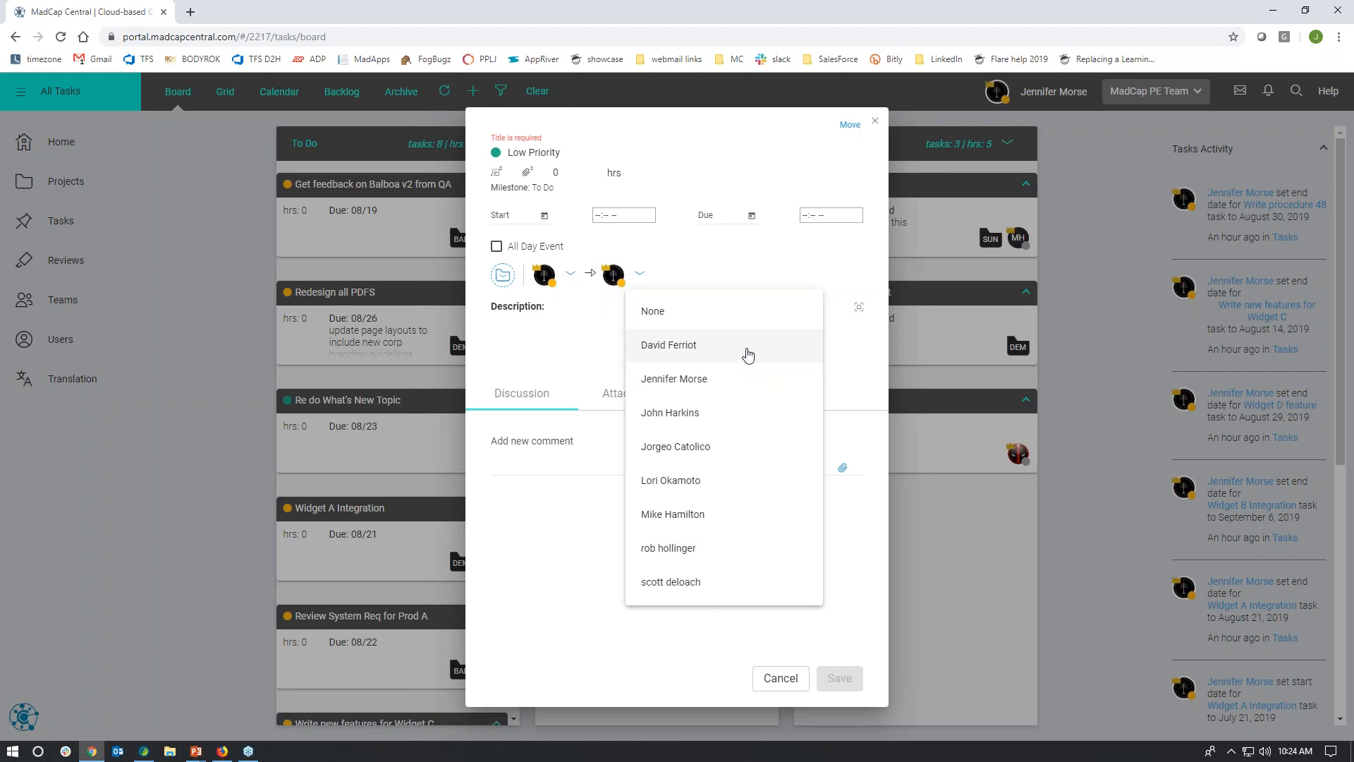
Step: Check the description and comment fields of the new task, and close it without saving
{"action": "left_click", "coordinate": [547, 328]}
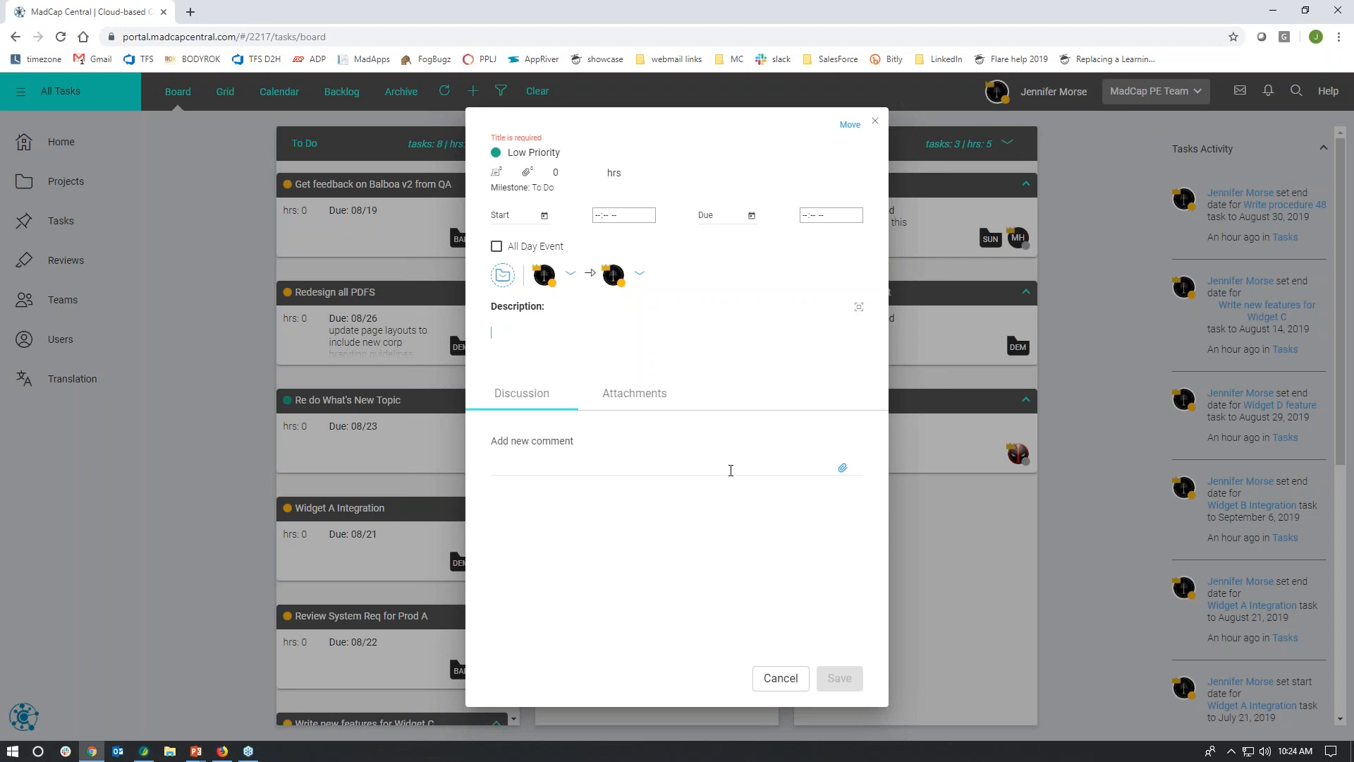
{"action": "left_click", "coordinate": [731, 470]}
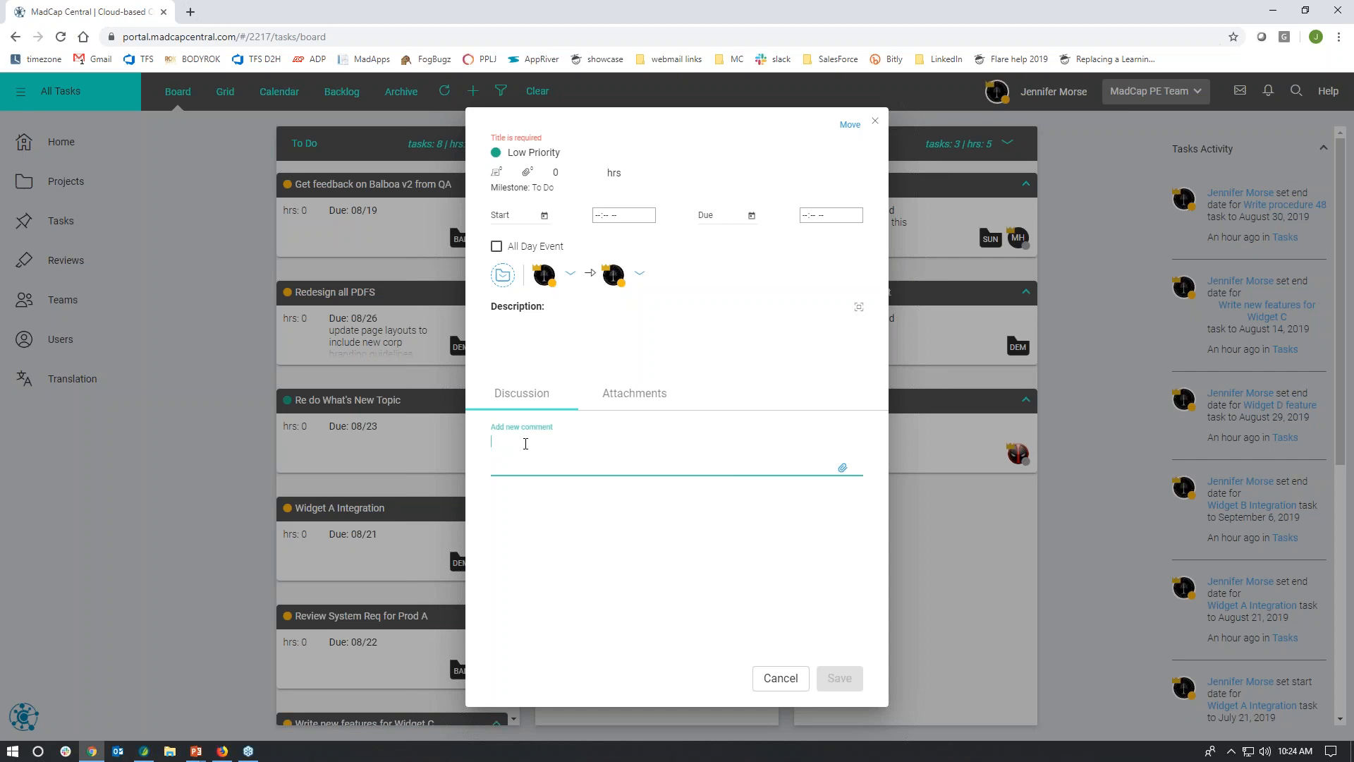
{"action": "left_click", "coordinate": [651, 573]}
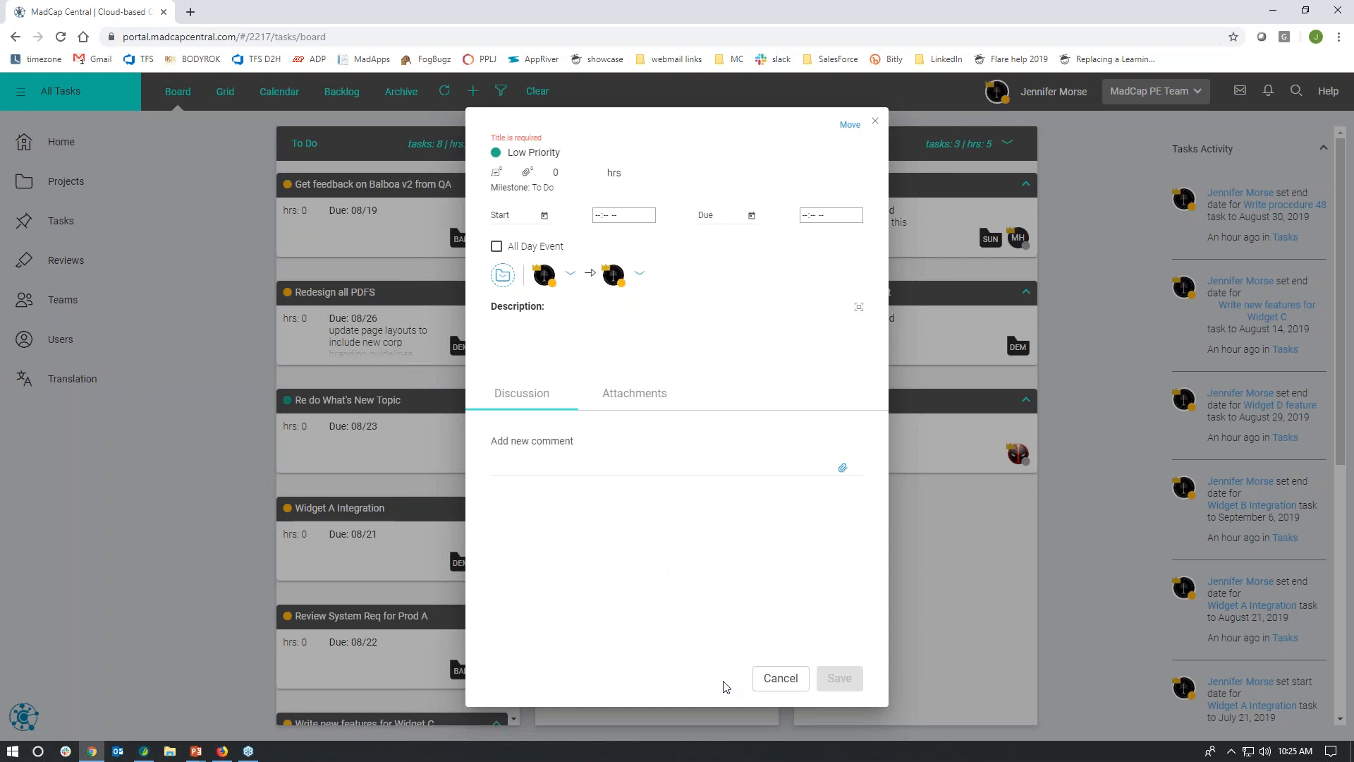
{"action": "left_click", "coordinate": [779, 678]}
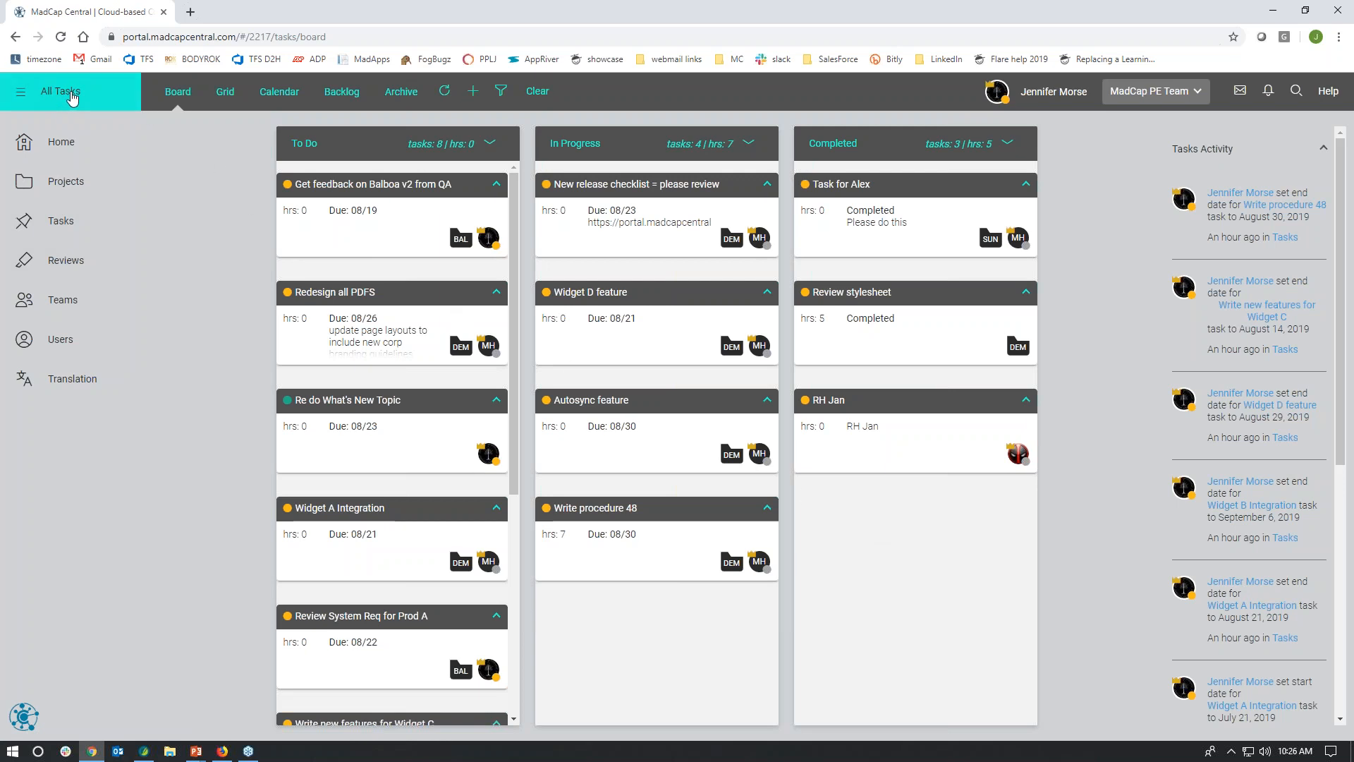
Step: Show only My Tasks on the board and review the Re do What's New Topic task, closing it without changes
{"action": "left_click", "coordinate": [63, 99]}
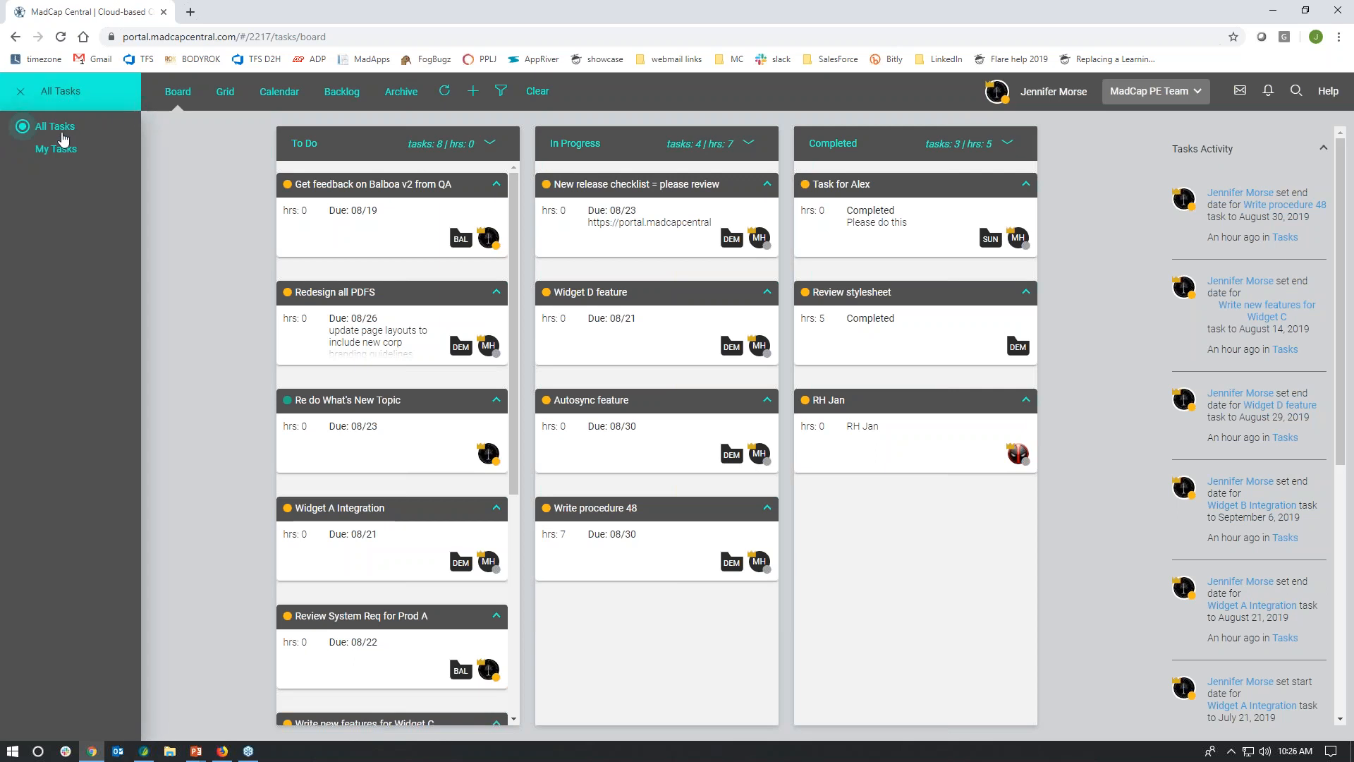
{"action": "left_click", "coordinate": [57, 152]}
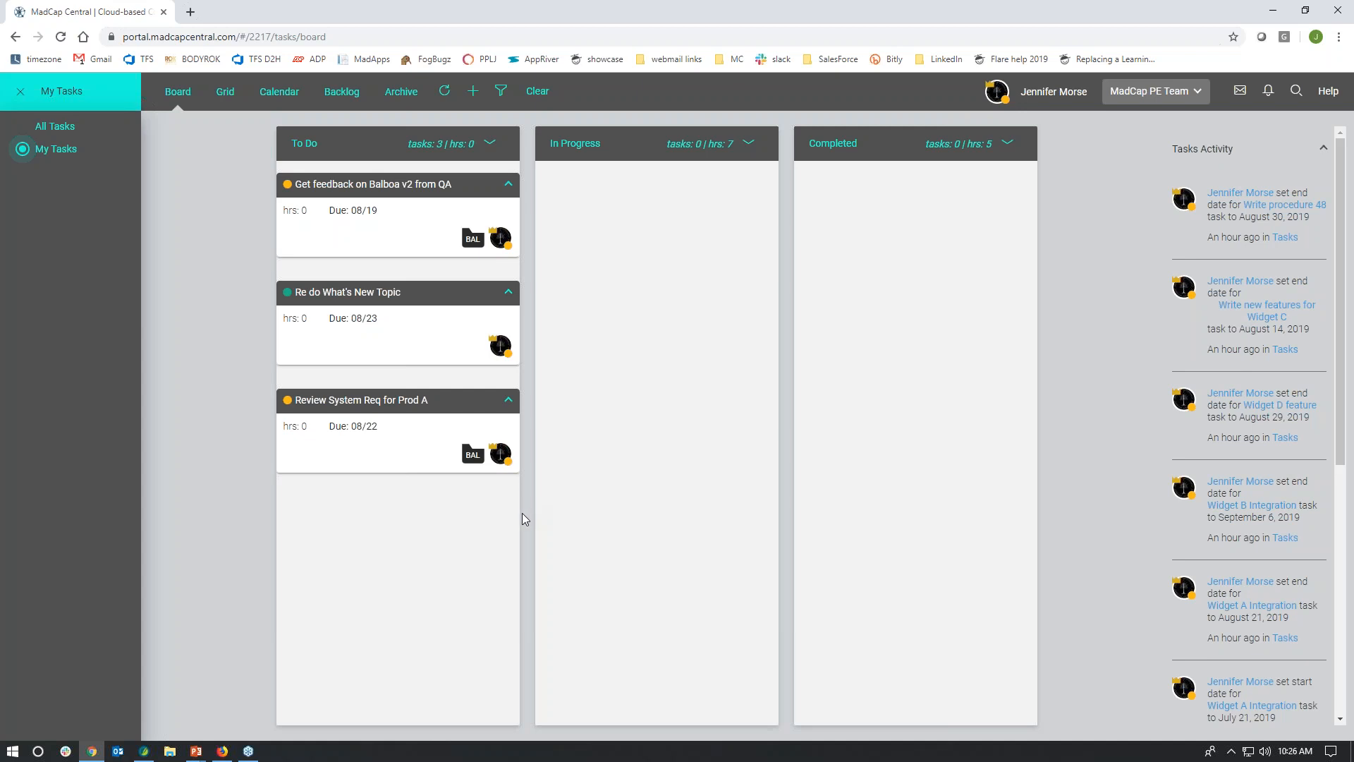
{"action": "left_click", "coordinate": [357, 295]}
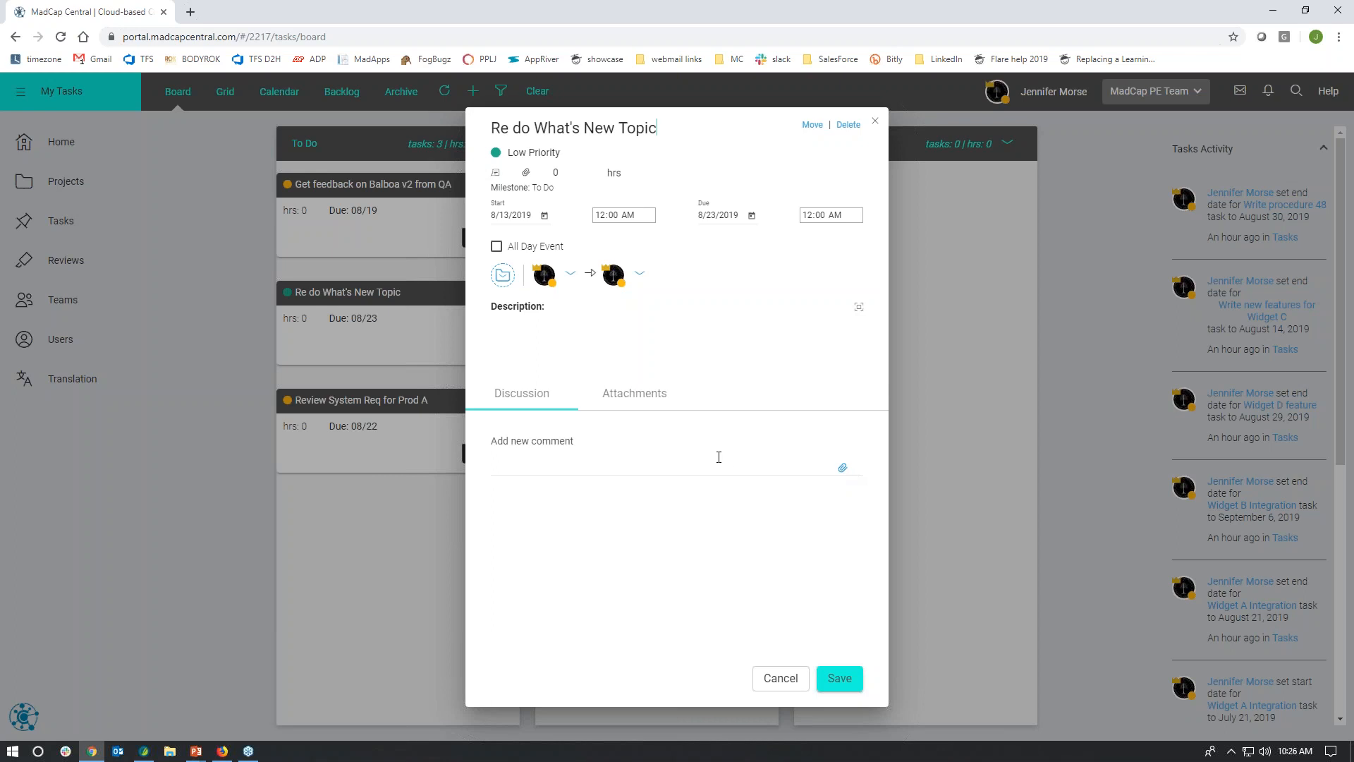
{"action": "left_click", "coordinate": [773, 677]}
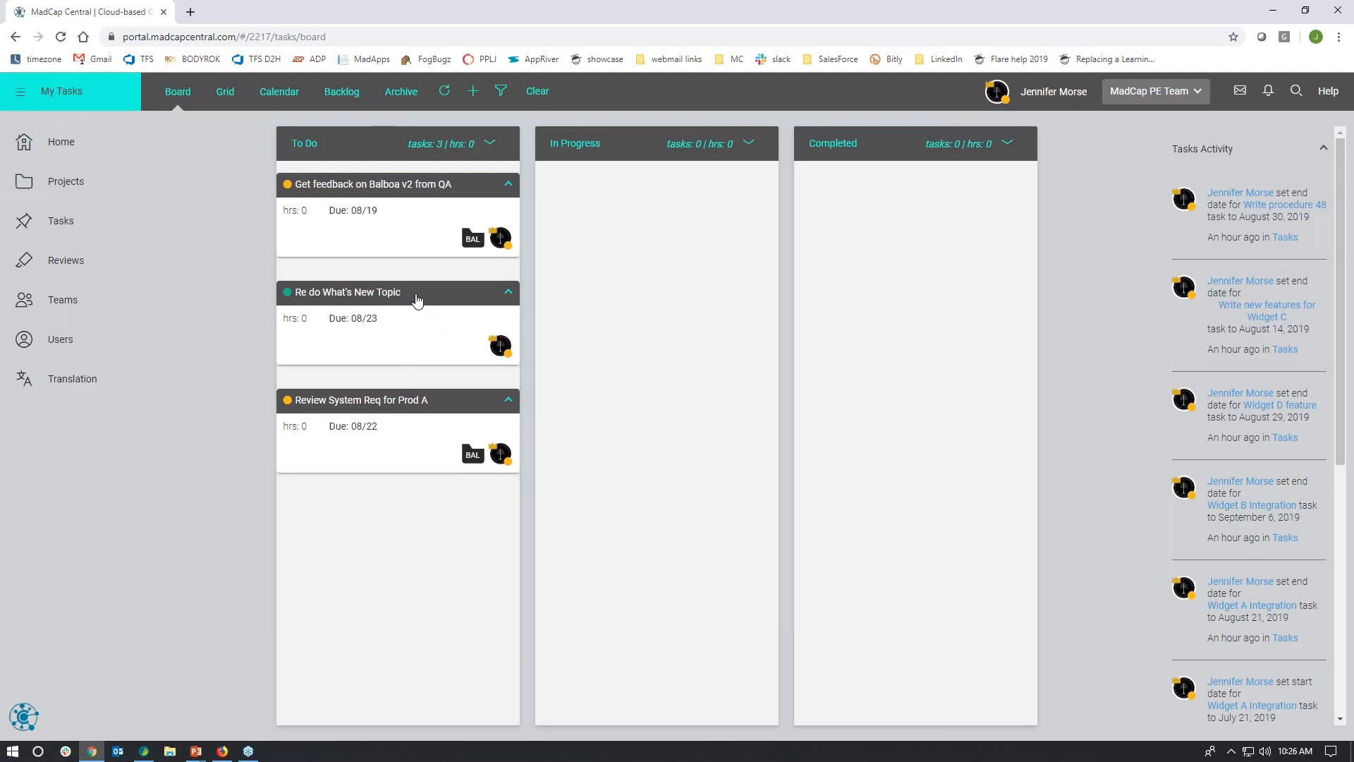
Step: Move the Re do What's New Topic task card to In Progress and from there to Completed
{"action": "left_click_drag", "start_coordinate": [417, 299], "coordinate": [662, 350]}
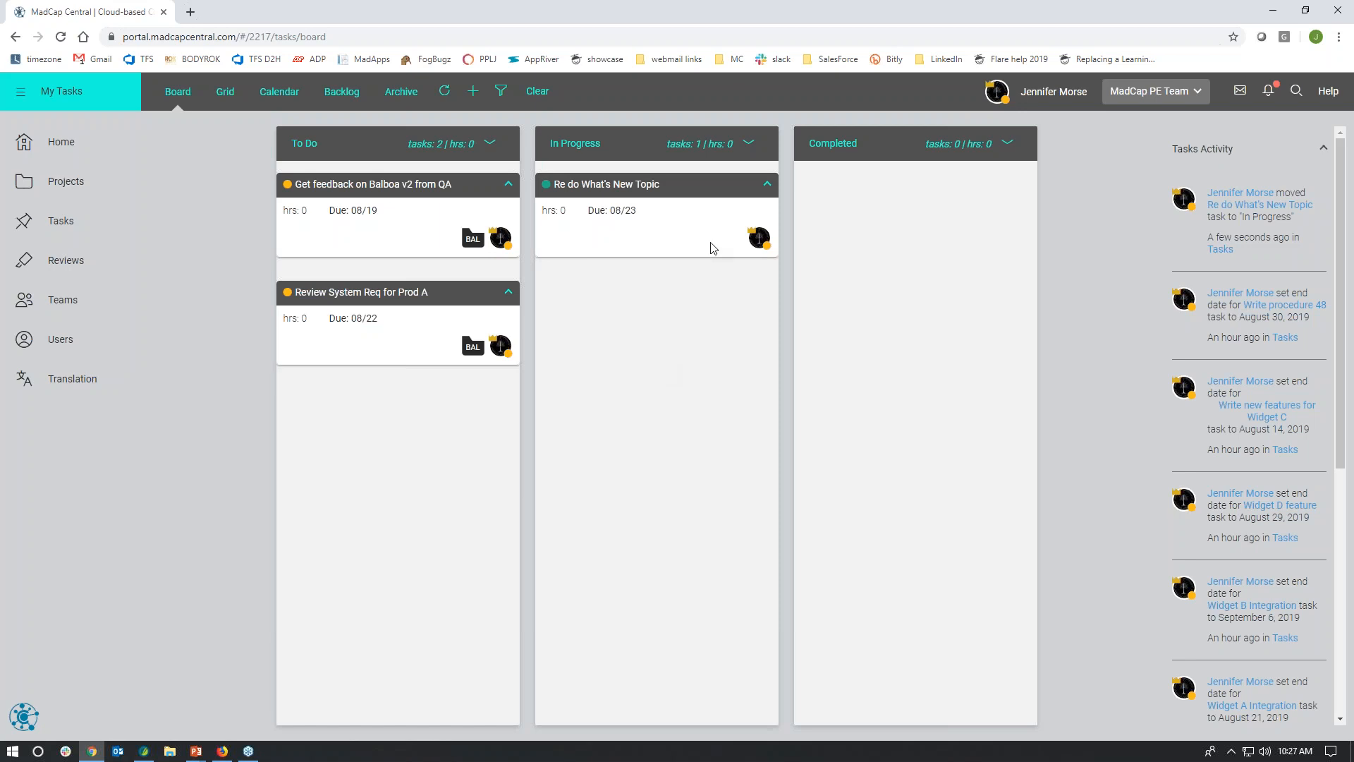
{"action": "left_click_drag", "start_coordinate": [699, 198], "coordinate": [883, 221]}
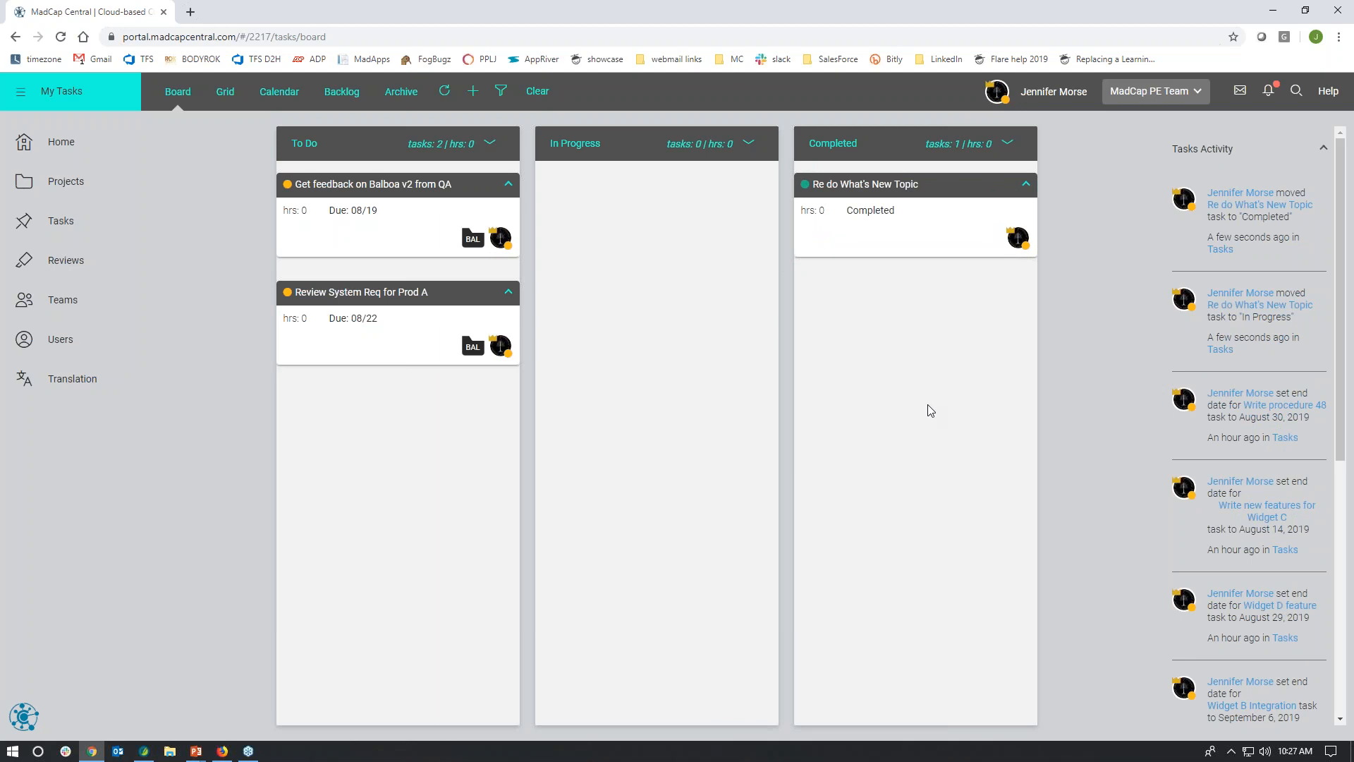
Step: Move the completed Re do What's New Topic task to the Archive, save it and close its details
{"action": "left_click", "coordinate": [859, 187]}
{"action": "left_click", "coordinate": [812, 126]}
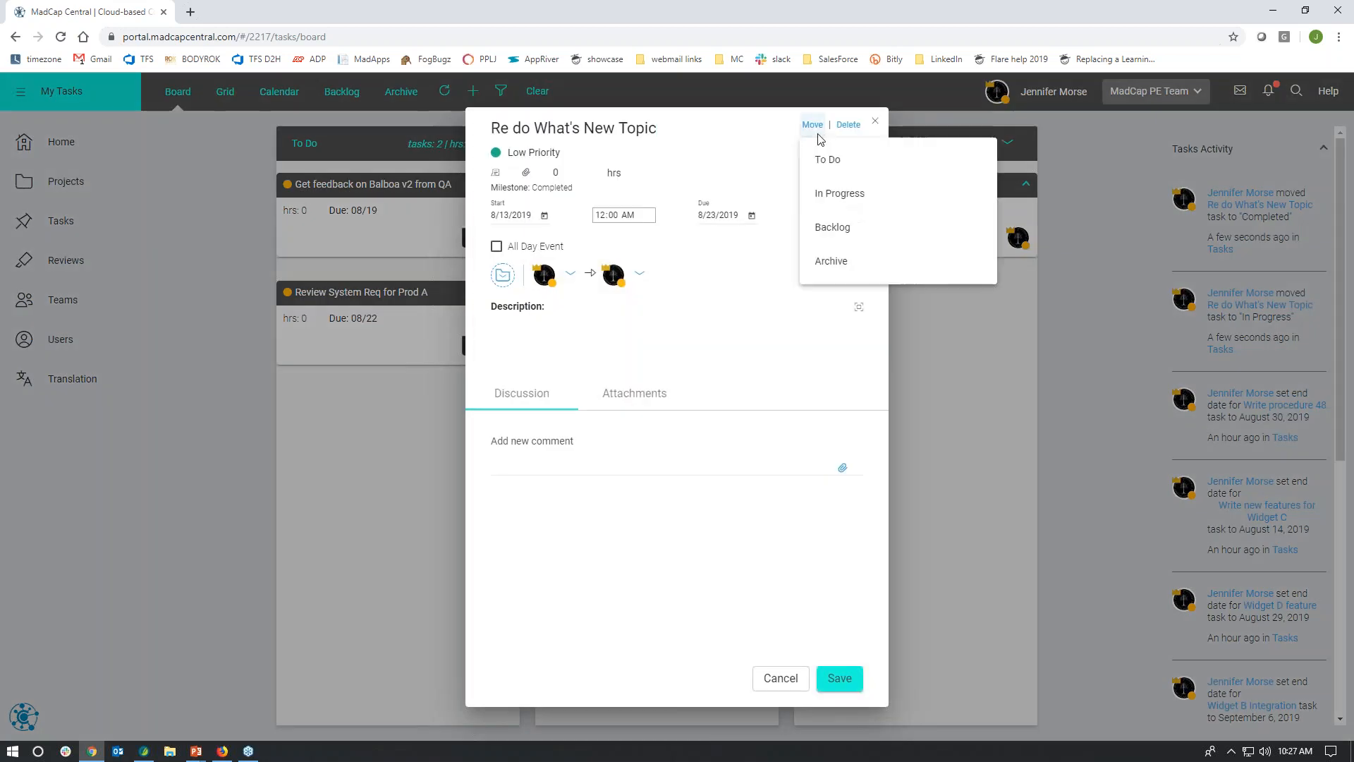
{"action": "left_click", "coordinate": [839, 263]}
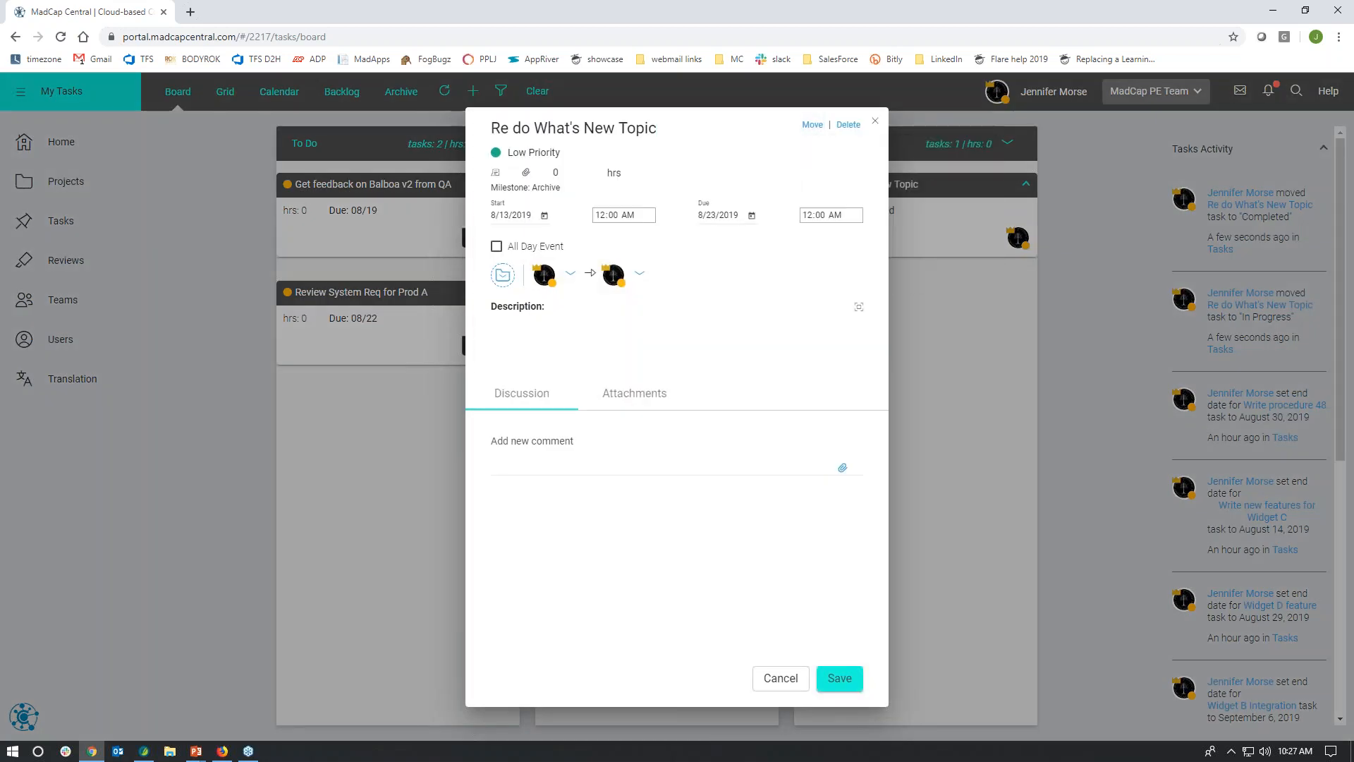
{"action": "left_click", "coordinate": [846, 680]}
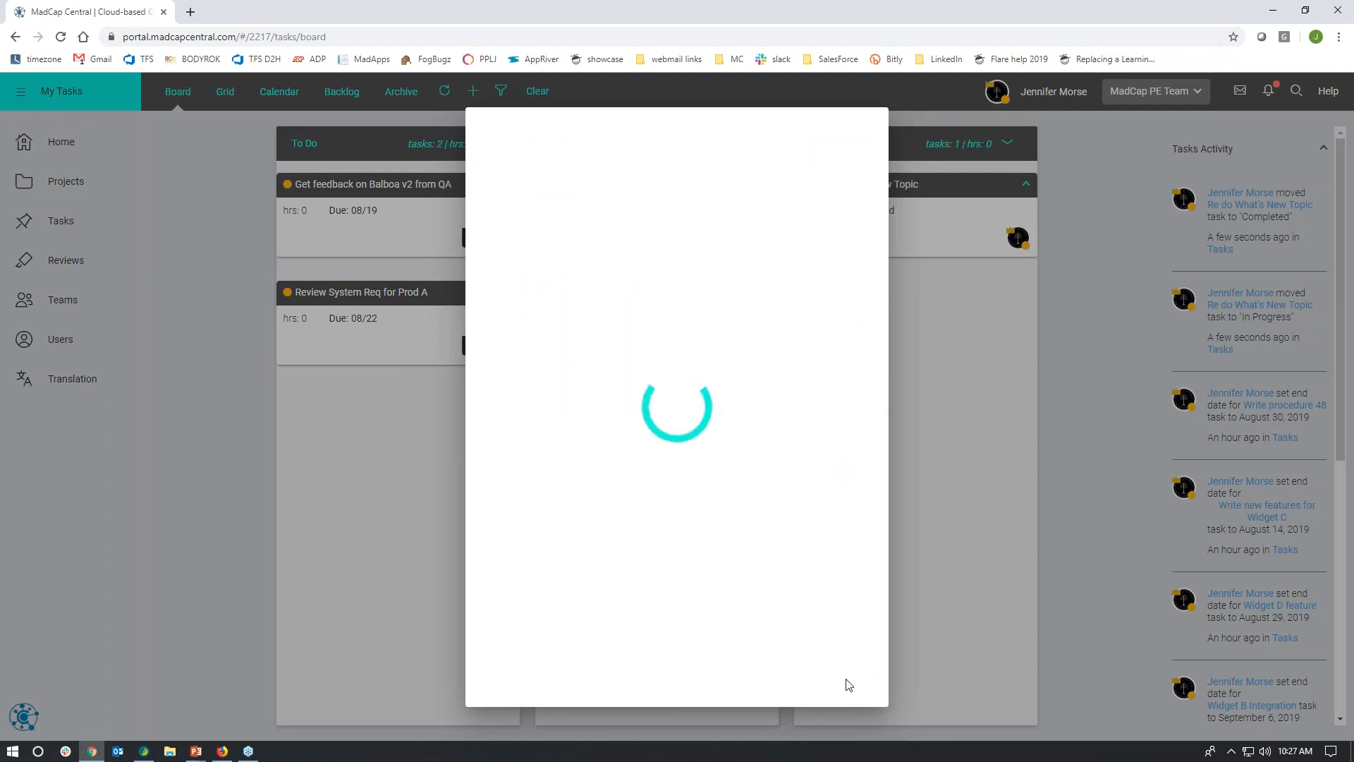
{"action": "left_click", "coordinate": [776, 708]}
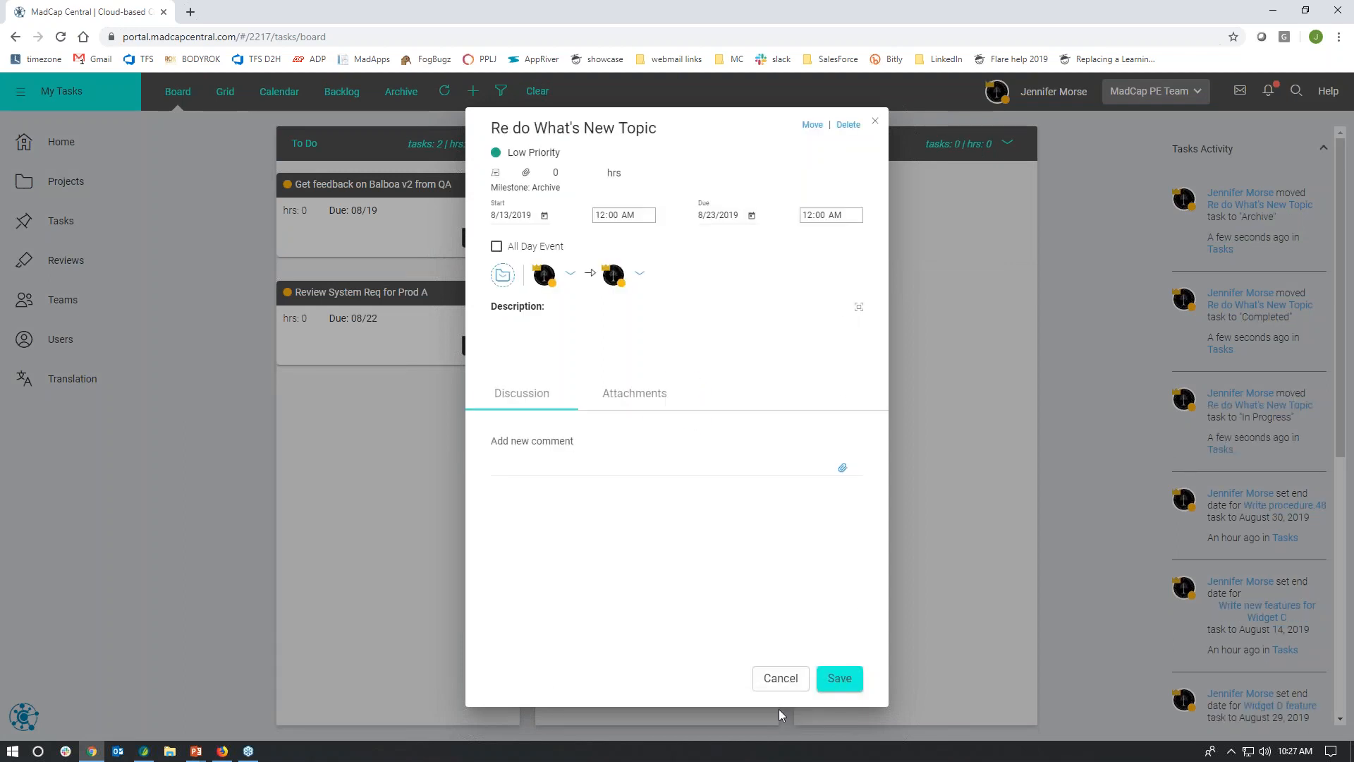
{"action": "left_click", "coordinate": [776, 679]}
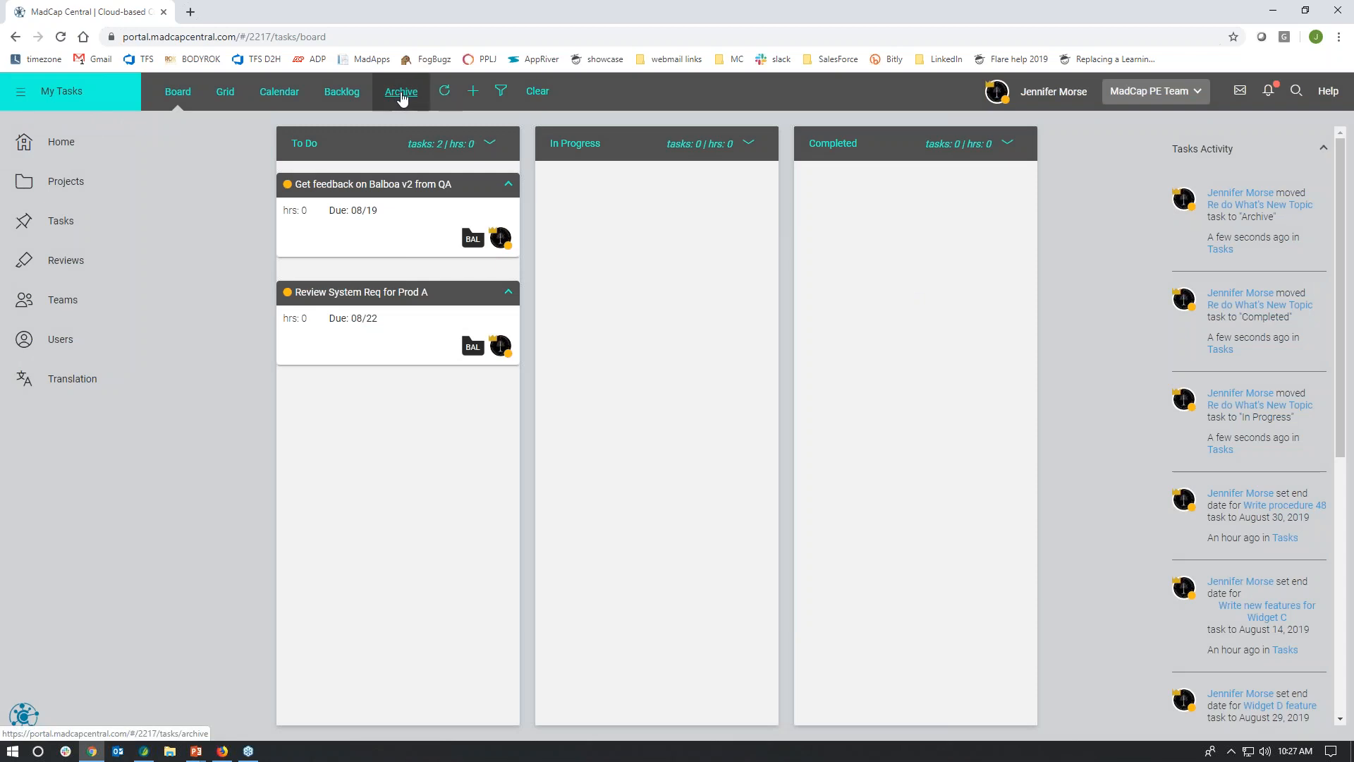
Step: Examine the archived tasks and the discussion of the Write Release Notes task, closing it without changes
{"action": "left_click", "coordinate": [399, 93]}
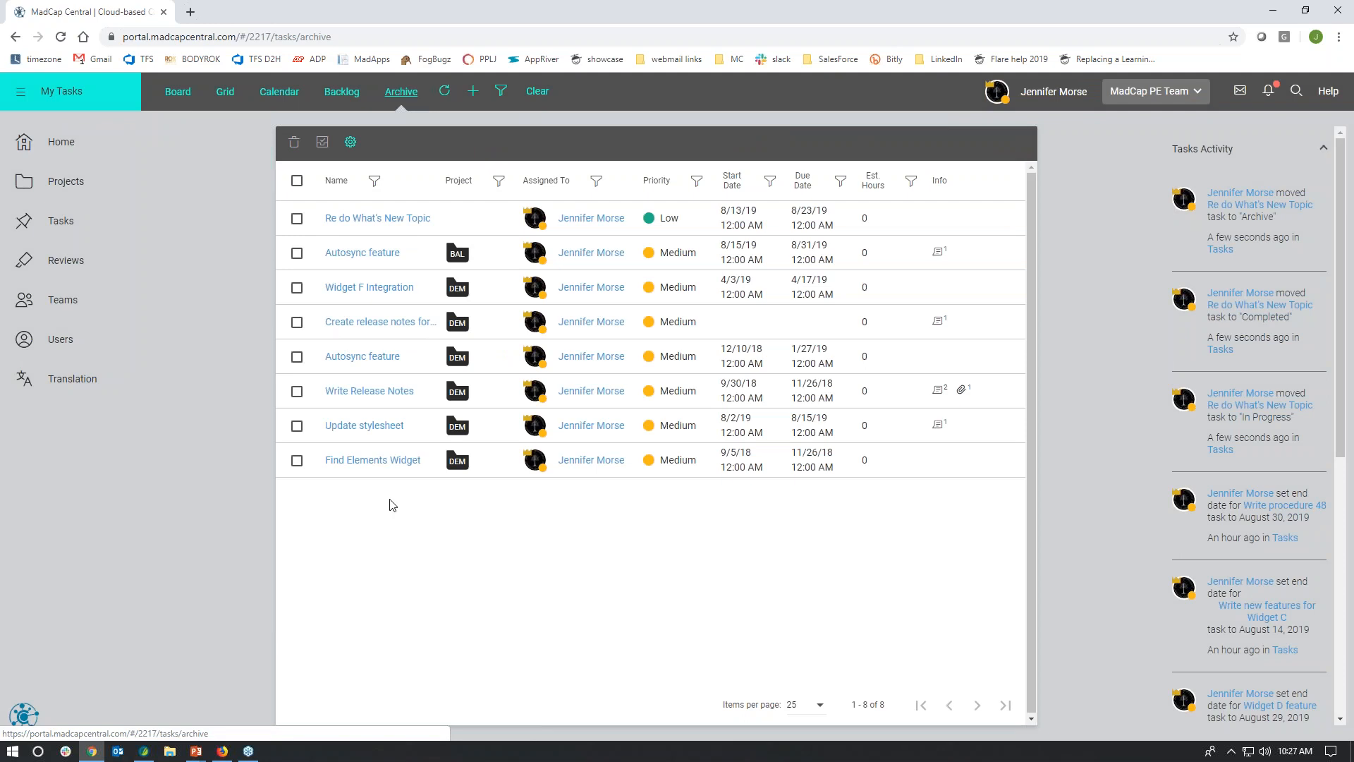
{"action": "left_click", "coordinate": [390, 393]}
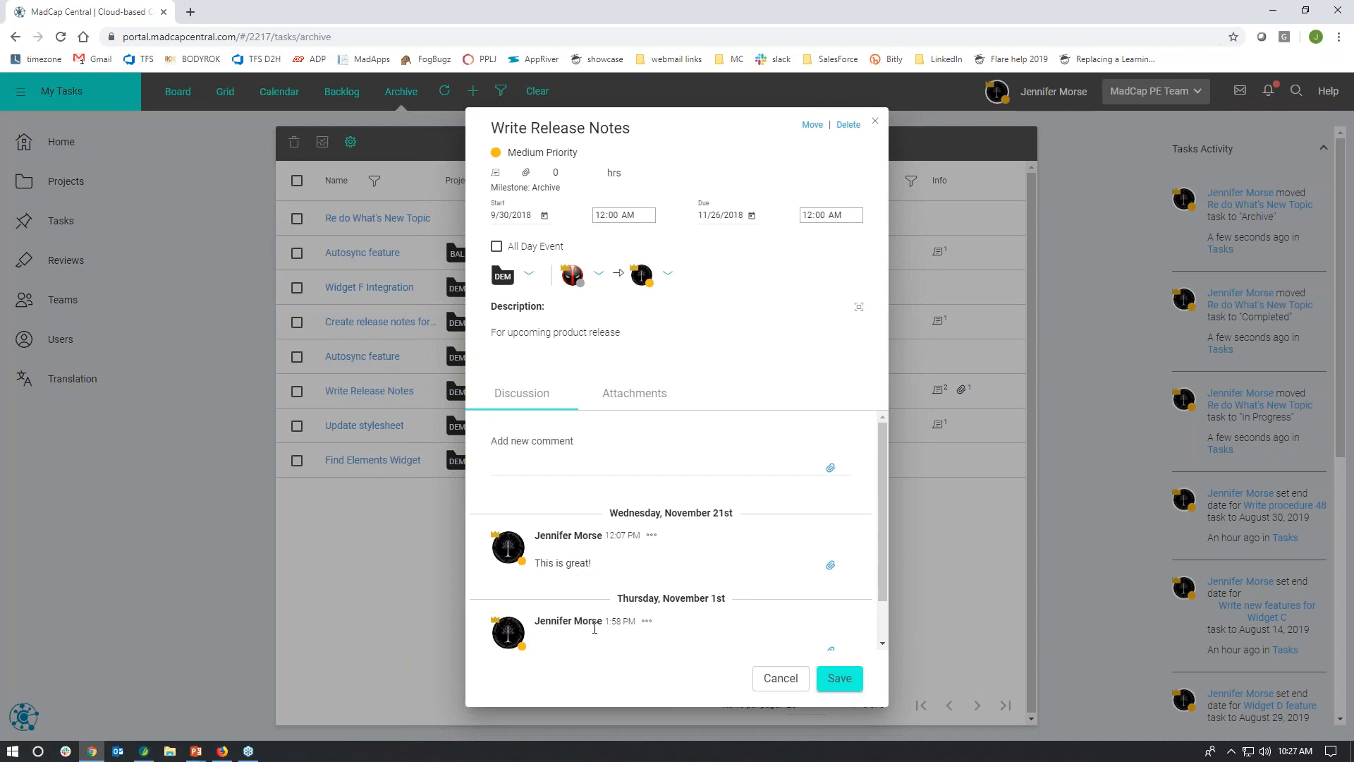
{"action": "left_click", "coordinate": [781, 678]}
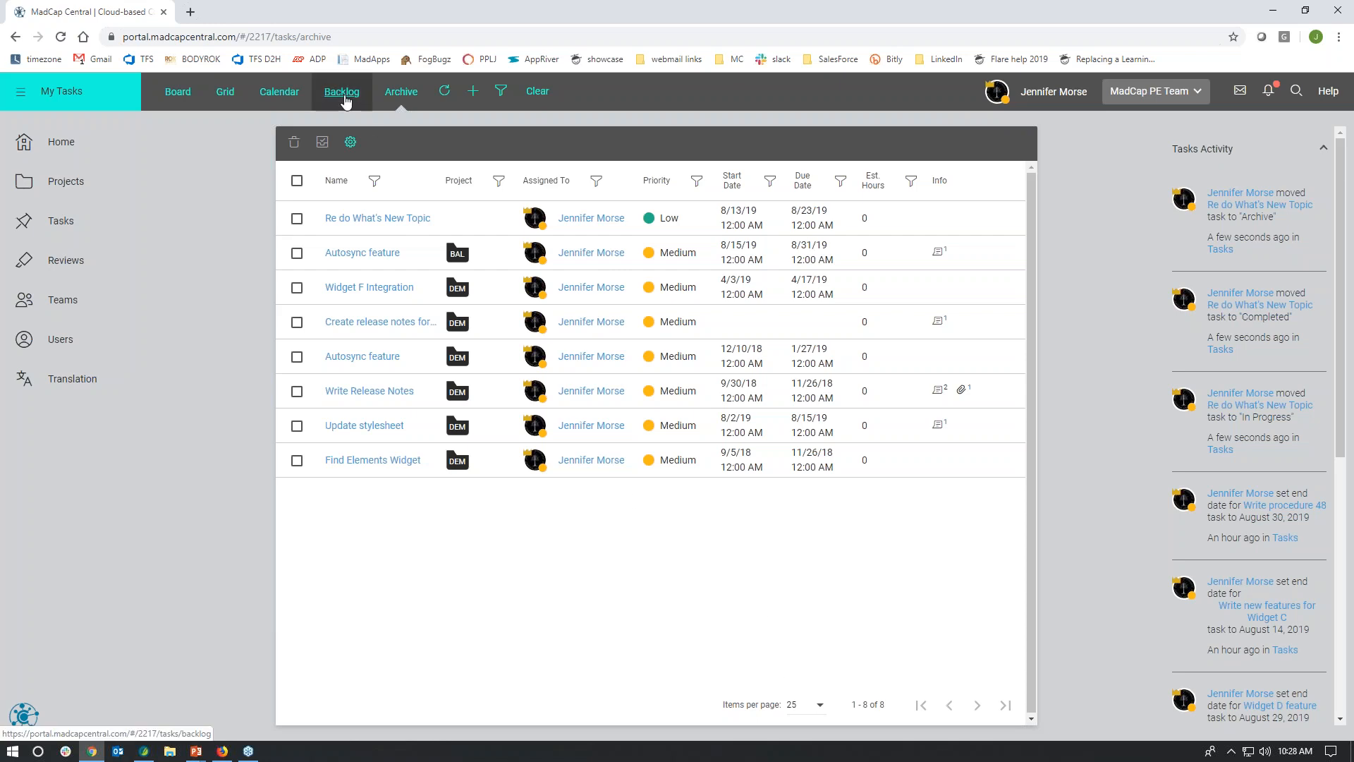
Step: Move the Review System Req for Prod A task from the board to the Backlog, save it and close its details
{"action": "left_click", "coordinate": [192, 100]}
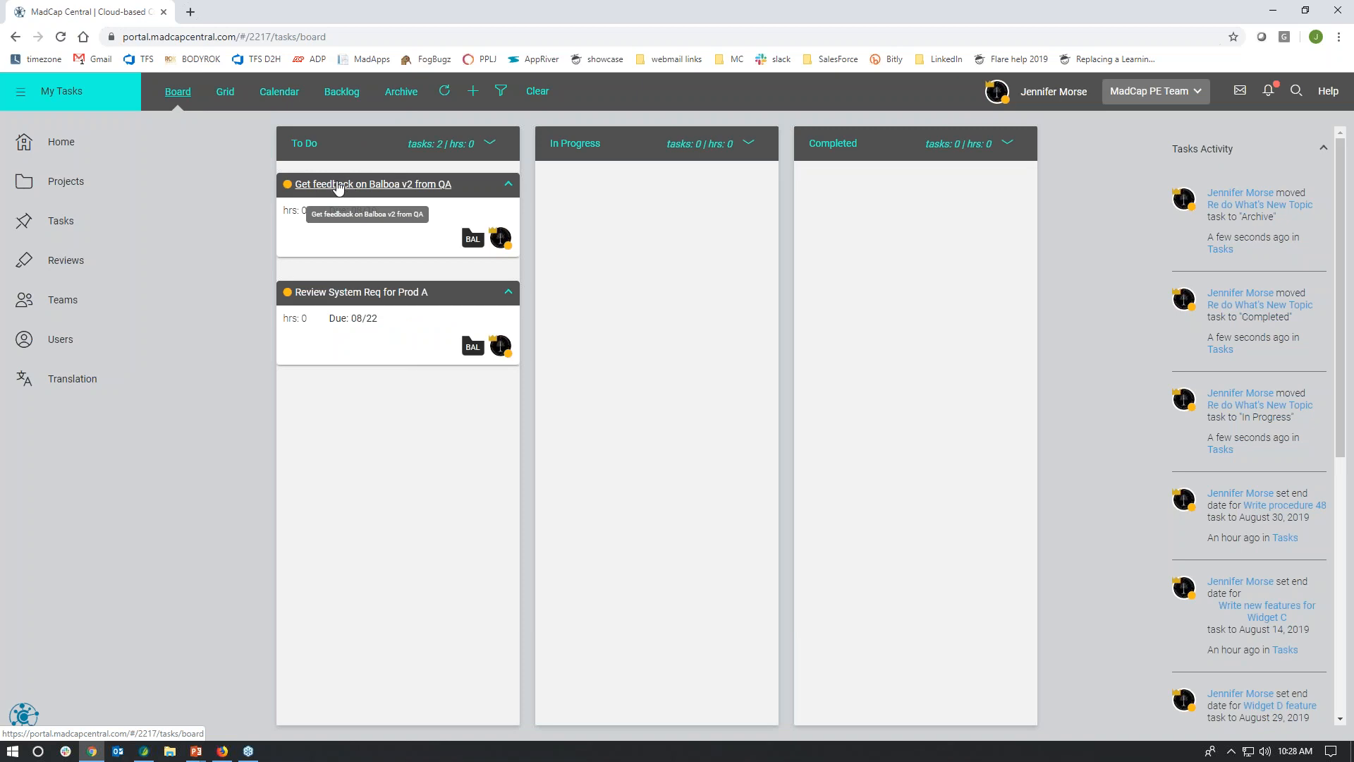
{"action": "left_click", "coordinate": [355, 293]}
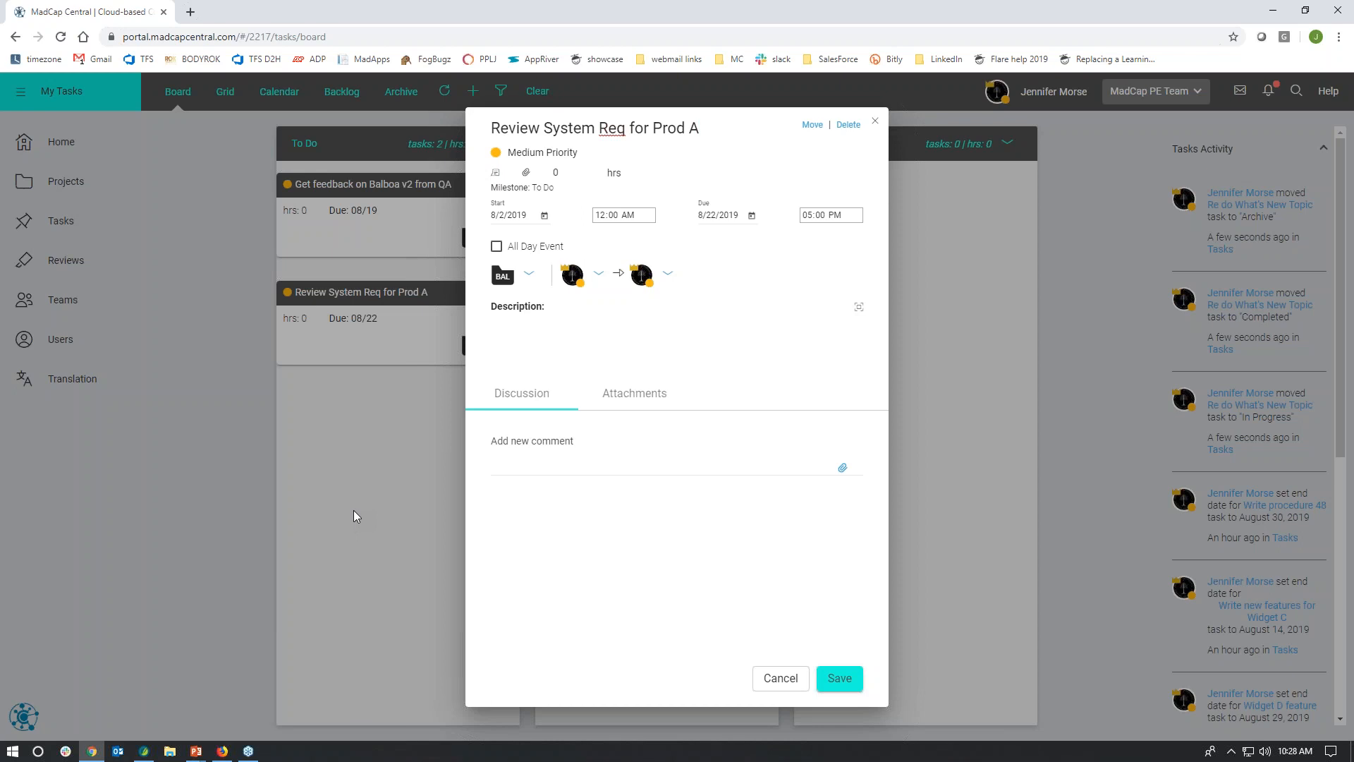
{"action": "left_click", "coordinate": [811, 131]}
{"action": "left_click", "coordinate": [830, 229]}
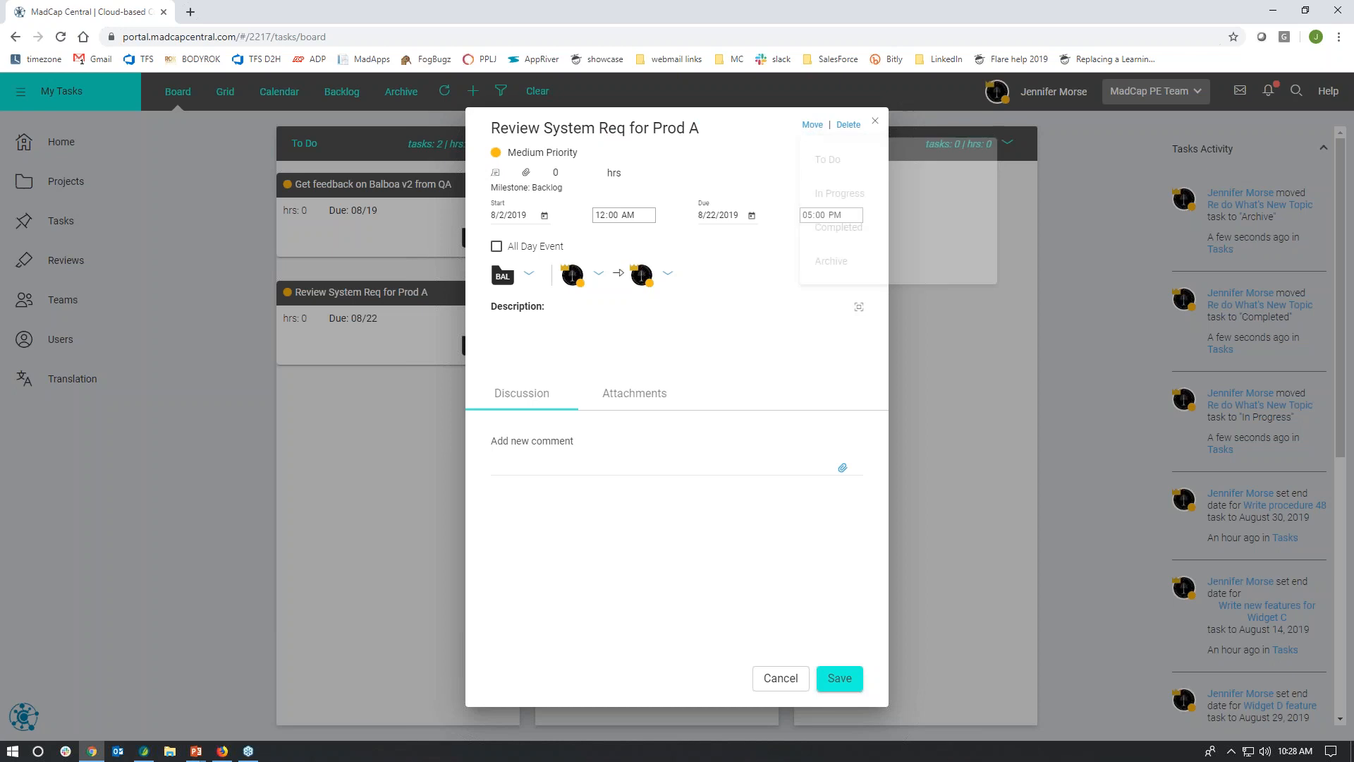
{"action": "left_click", "coordinate": [829, 679]}
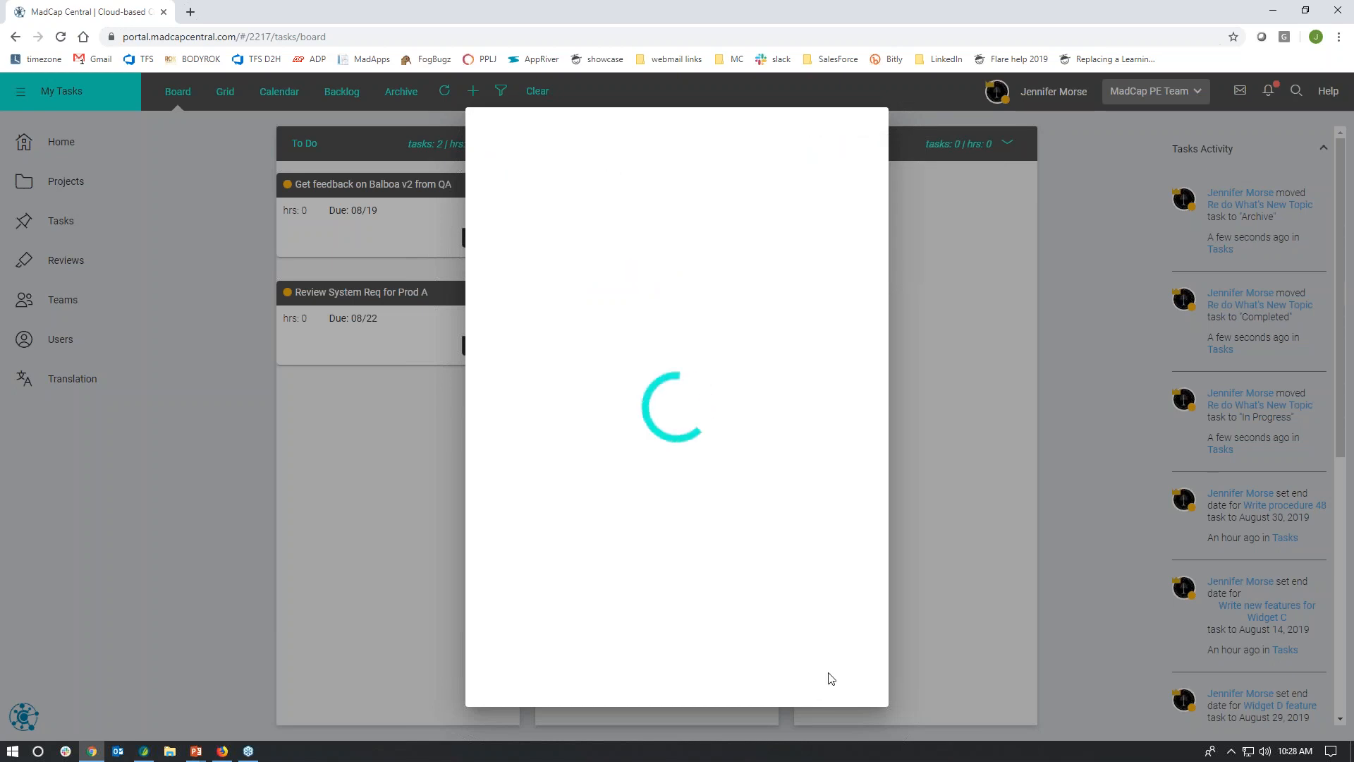
{"action": "left_click", "coordinate": [785, 705]}
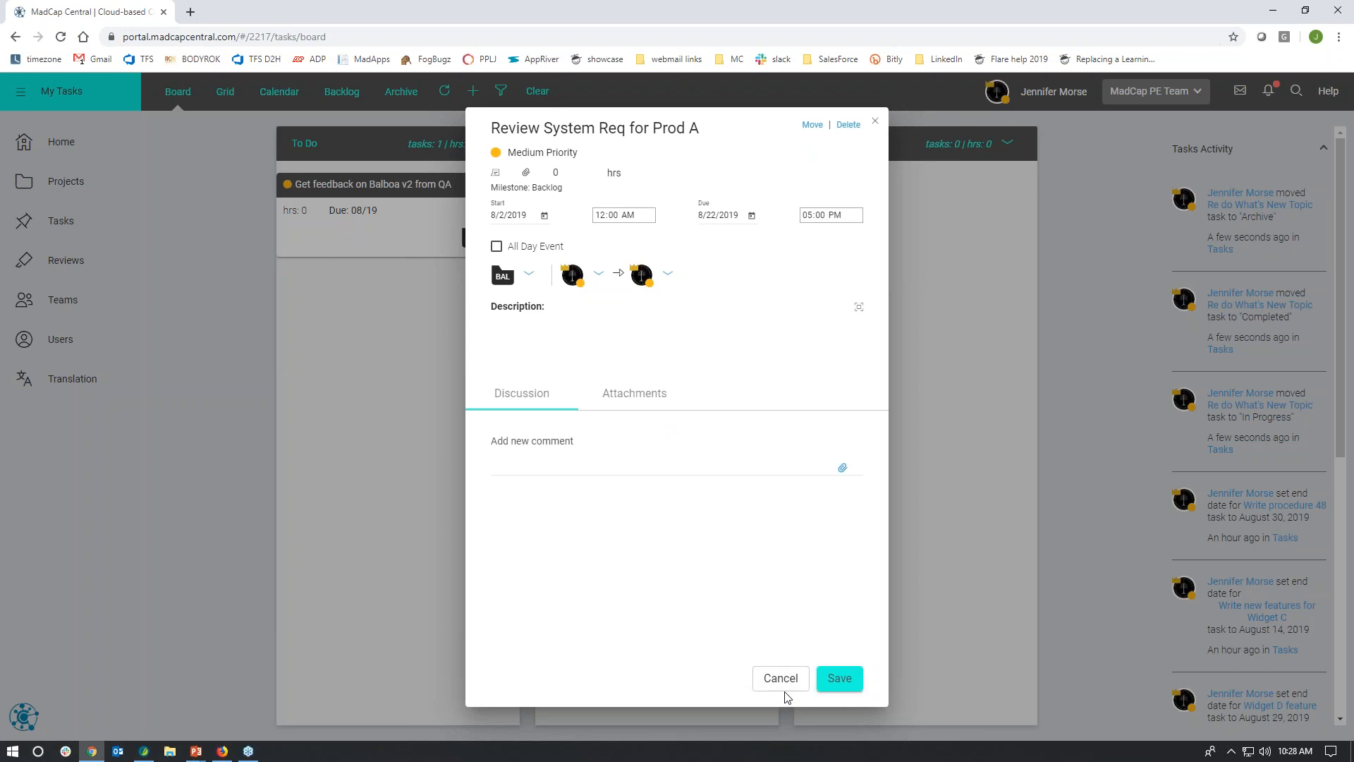
{"action": "left_click", "coordinate": [781, 678]}
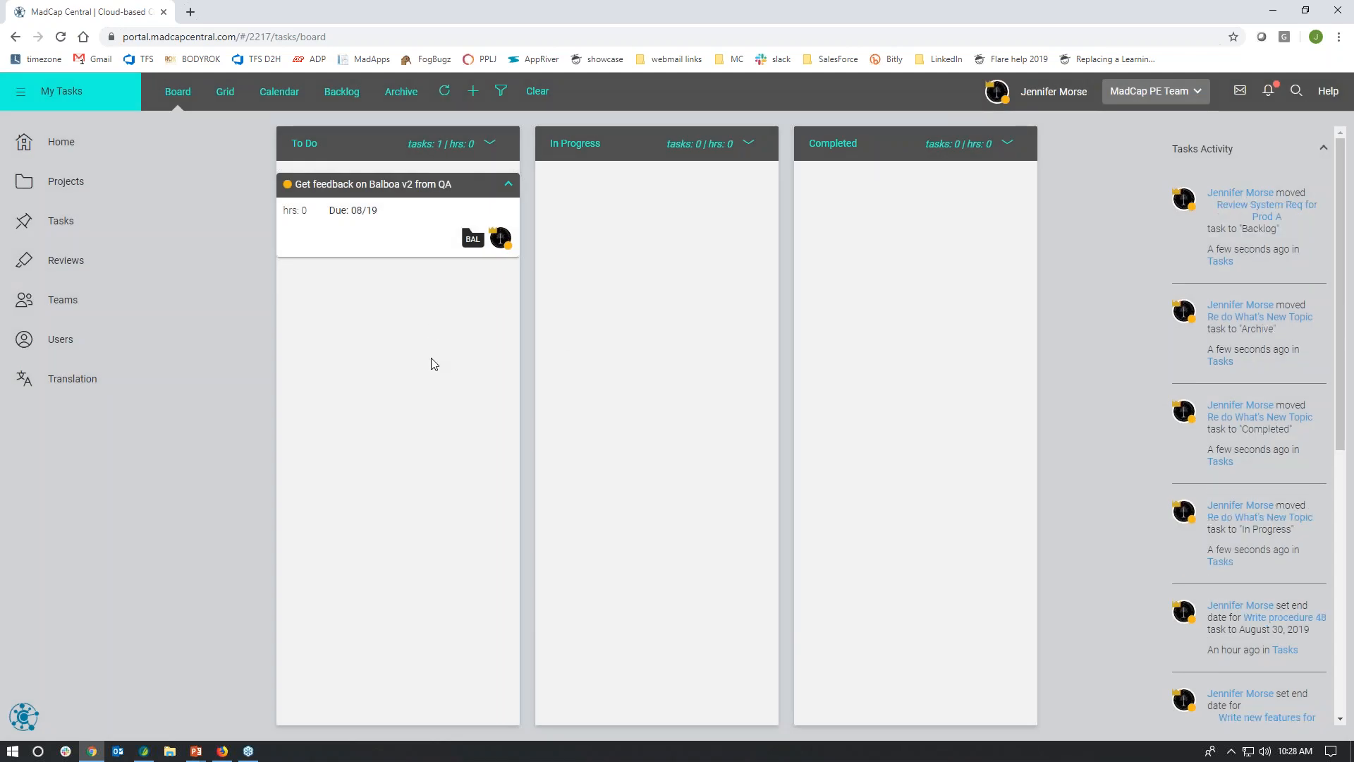
Step: Move the Review System Req for Prod A task from the Backlog back to To Do, and close its details
{"action": "left_click", "coordinate": [337, 93]}
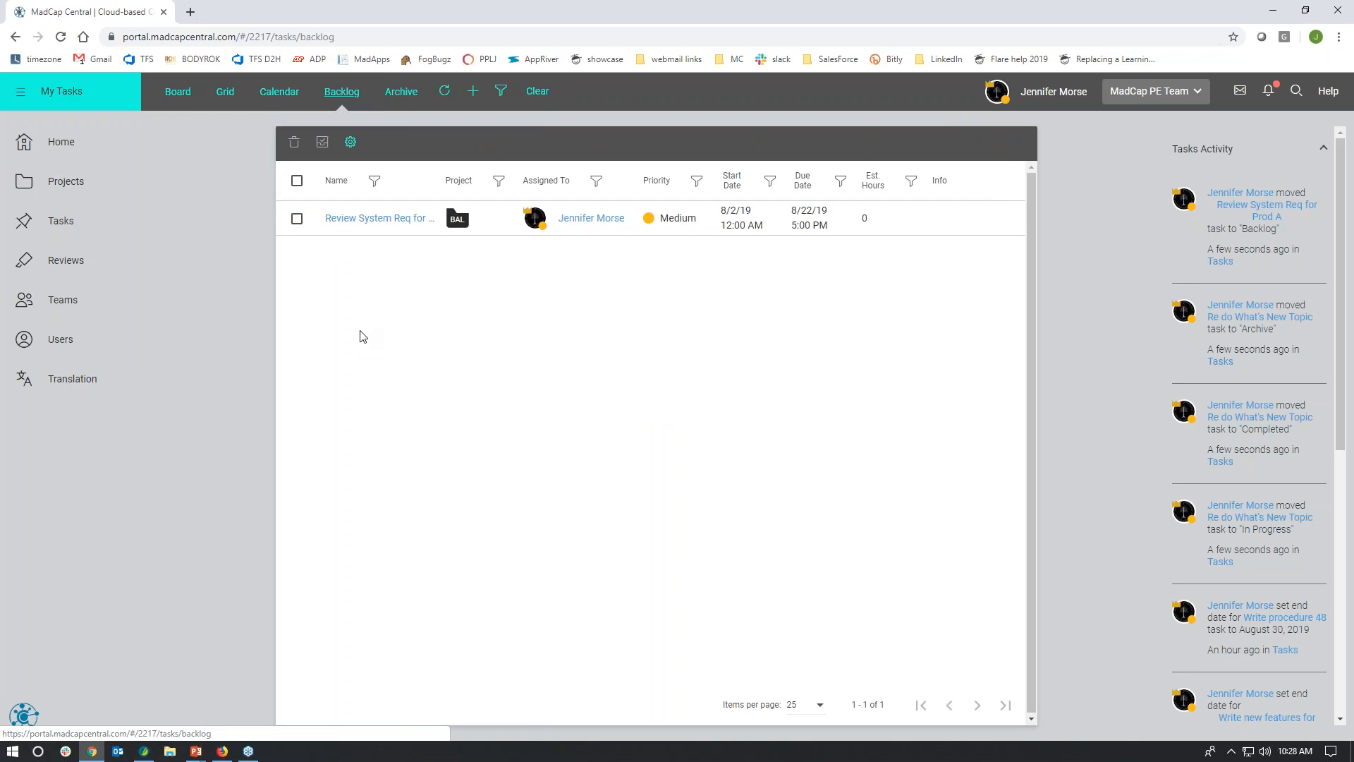
{"action": "left_click", "coordinate": [367, 218]}
{"action": "left_click", "coordinate": [811, 127]}
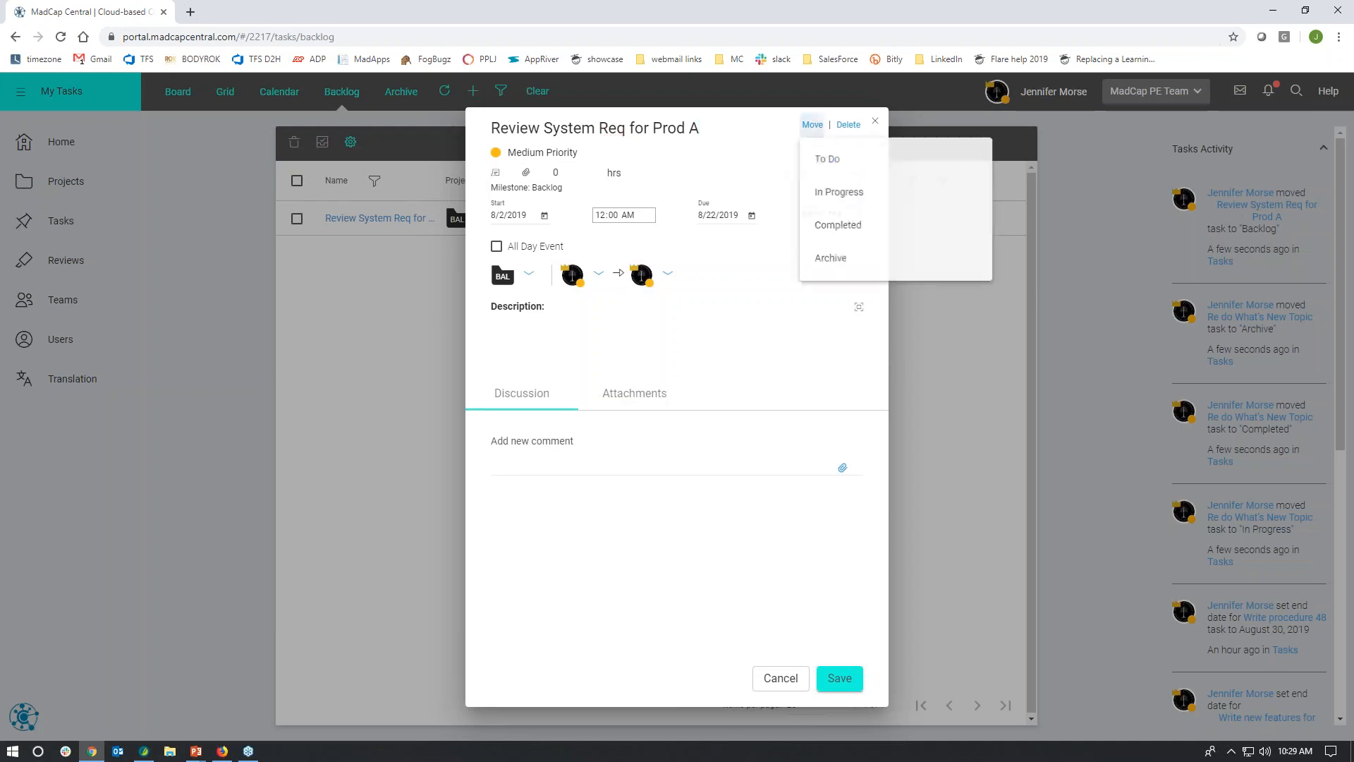
{"action": "left_click", "coordinate": [813, 164]}
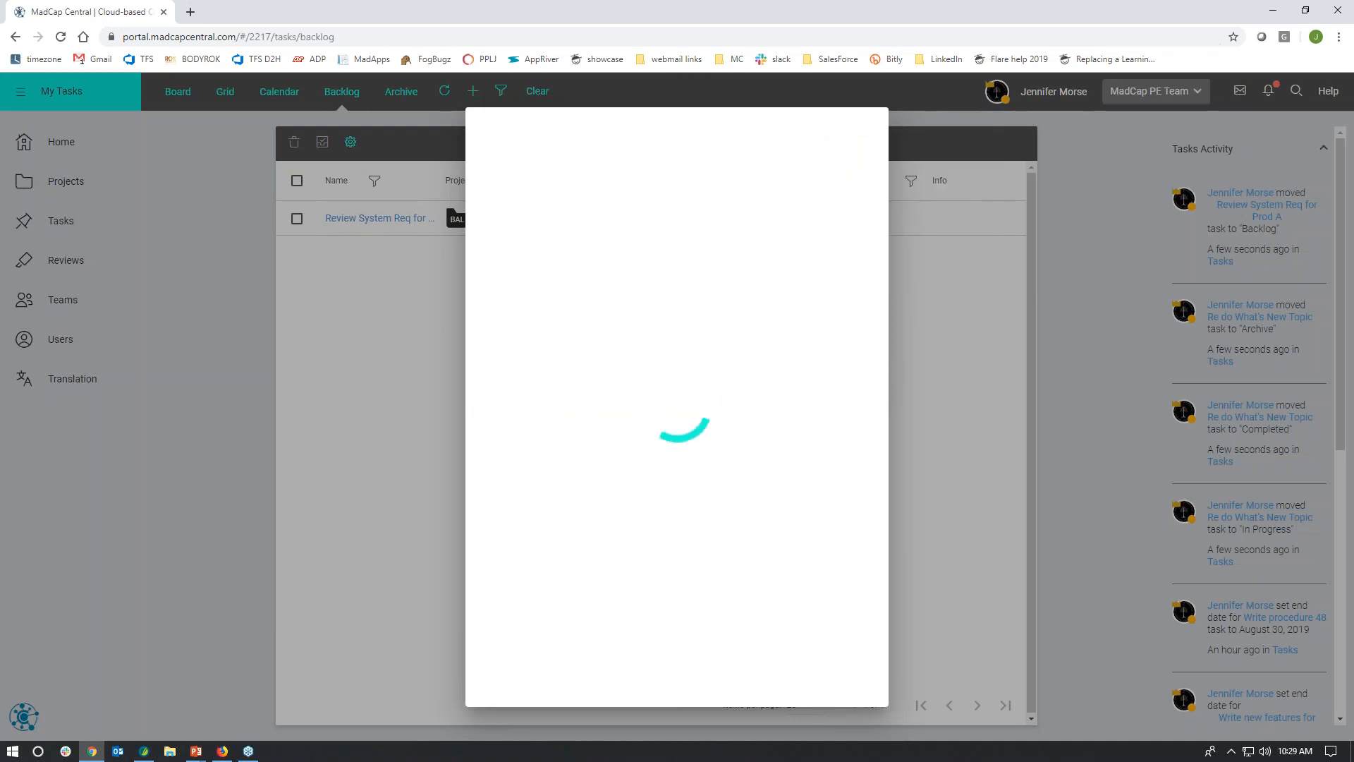
{"action": "left_click", "coordinate": [774, 708]}
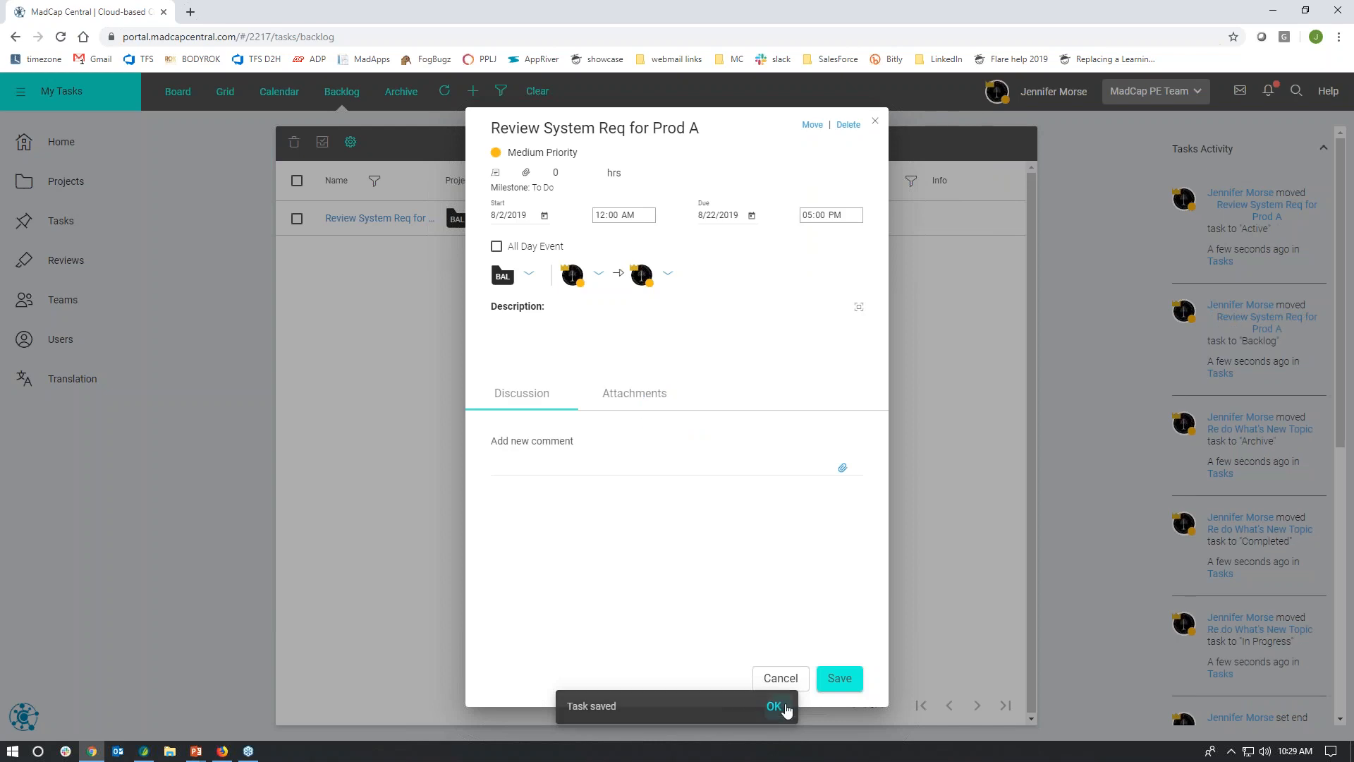
{"action": "left_click", "coordinate": [780, 686]}
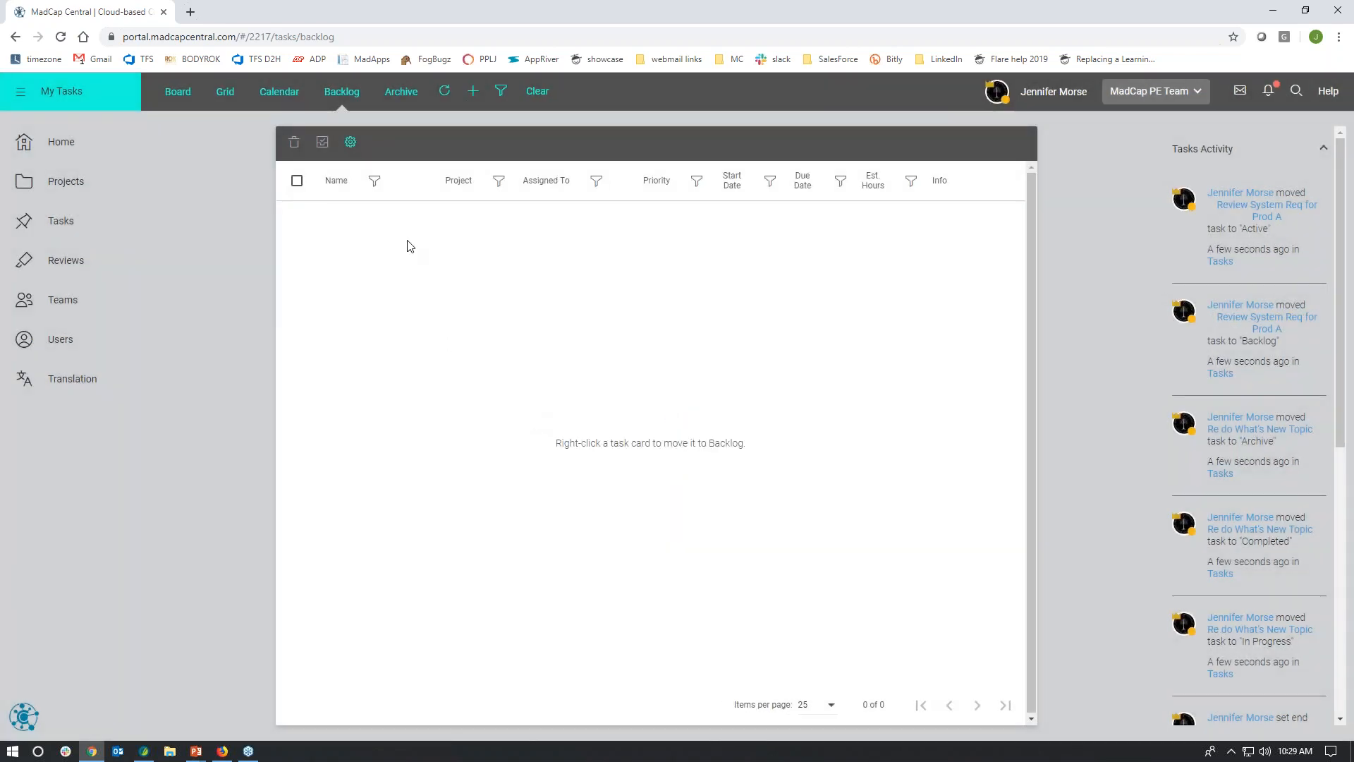
Step: Check the To Do column on the task board, and open the Projects list
{"action": "left_click", "coordinate": [195, 103]}
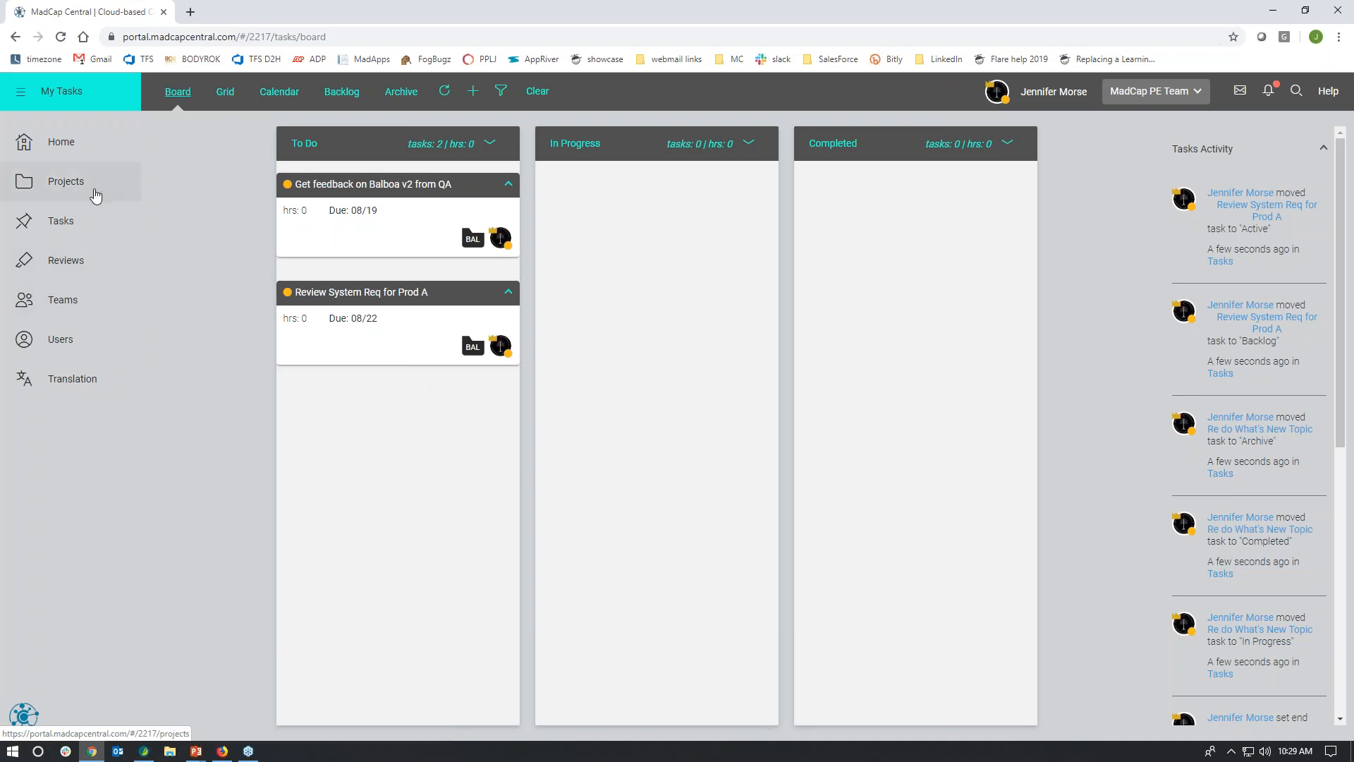
{"action": "left_click", "coordinate": [96, 195]}
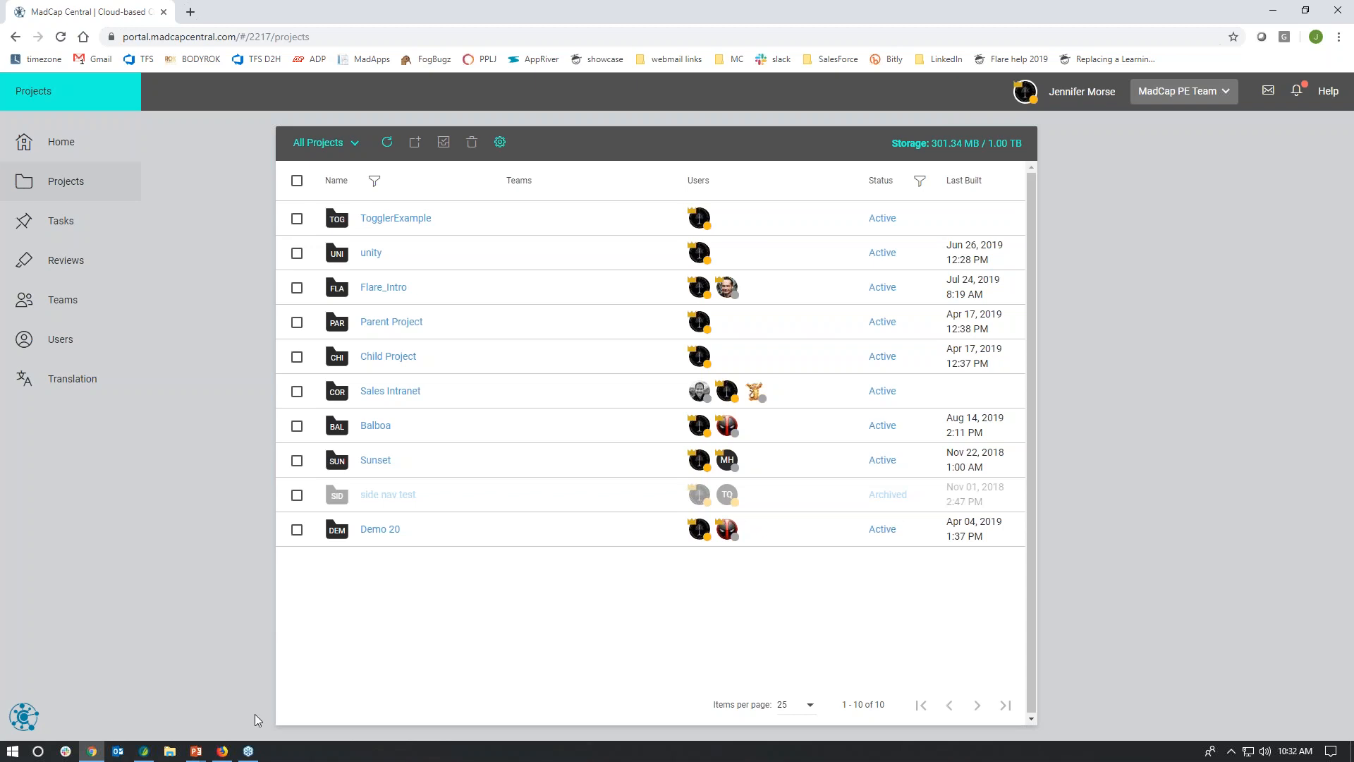
Step: Switch to MadCap Flare with the CentralDemo project and open the MadCap Central pane
{"action": "left_click", "coordinate": [151, 758]}
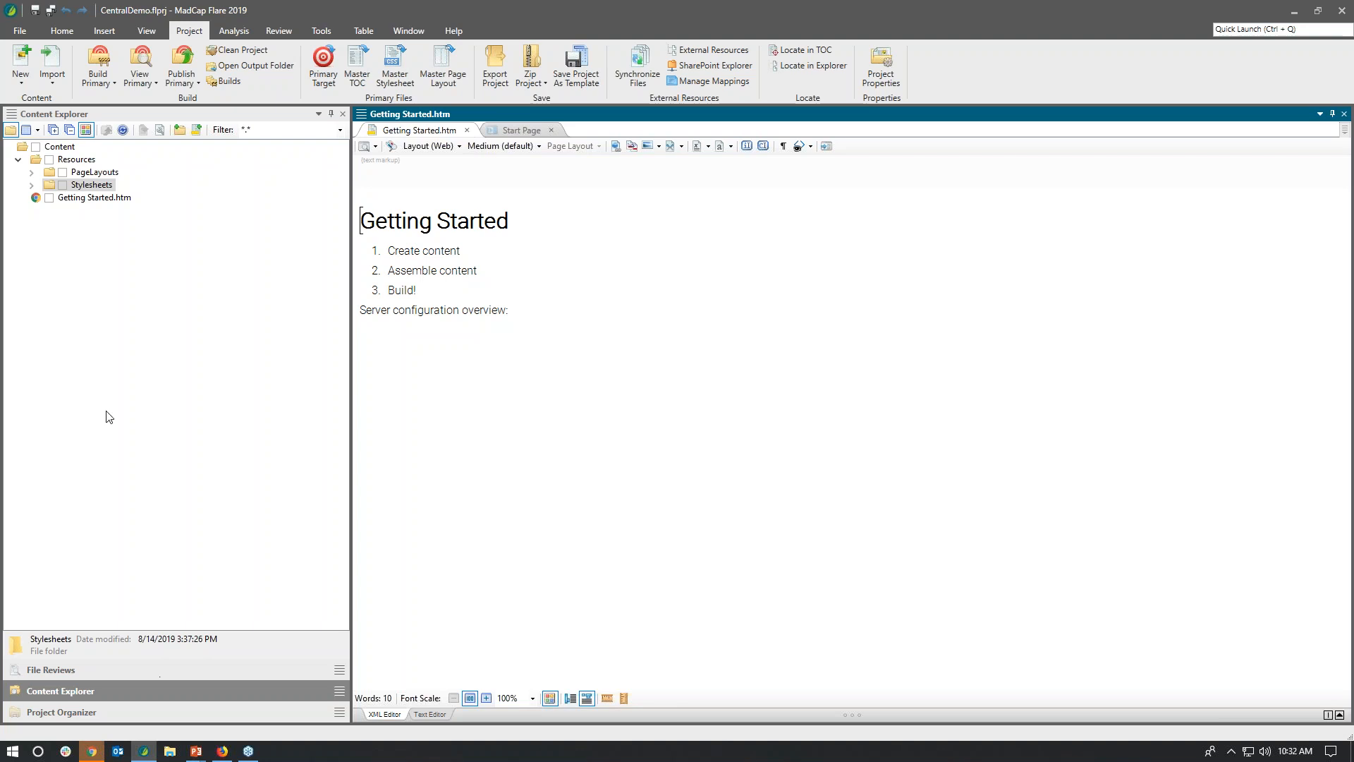
{"action": "left_click", "coordinate": [62, 31]}
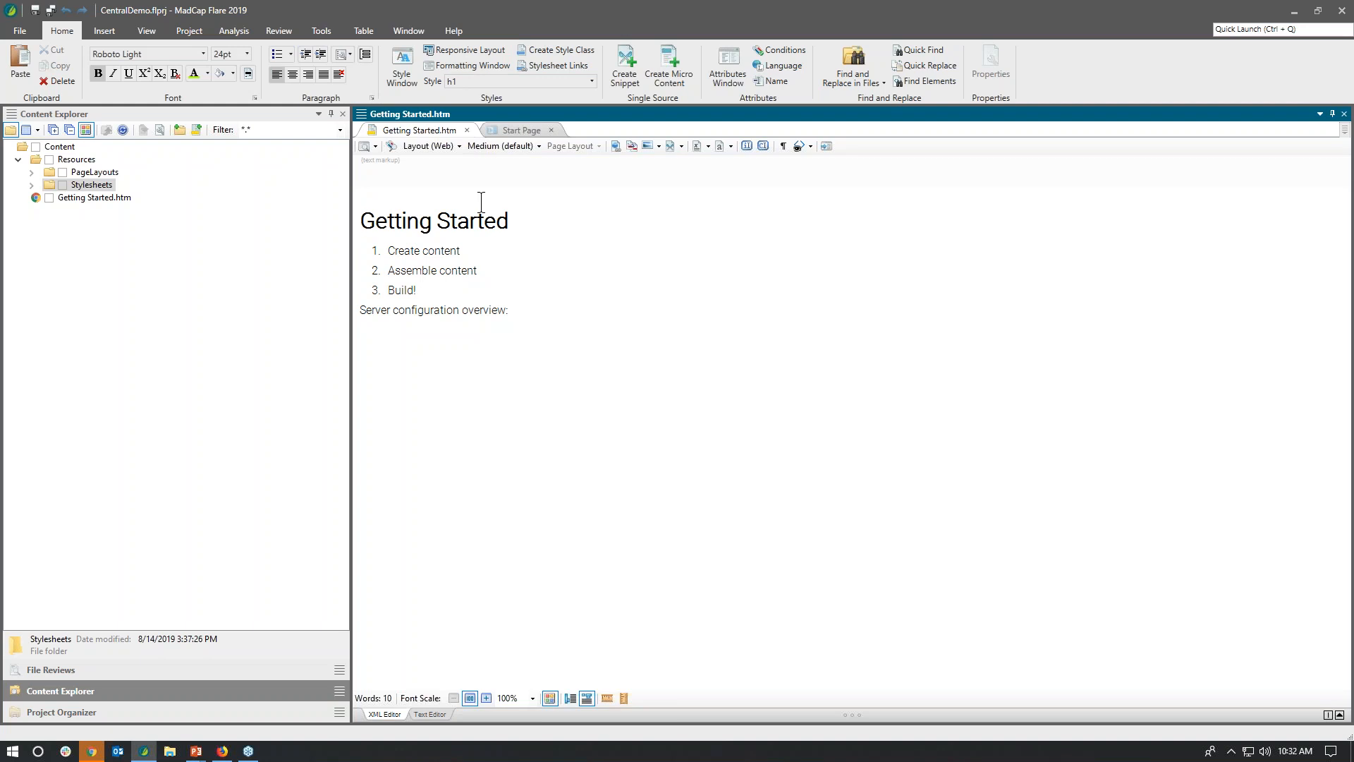
{"action": "left_click", "coordinate": [151, 33]}
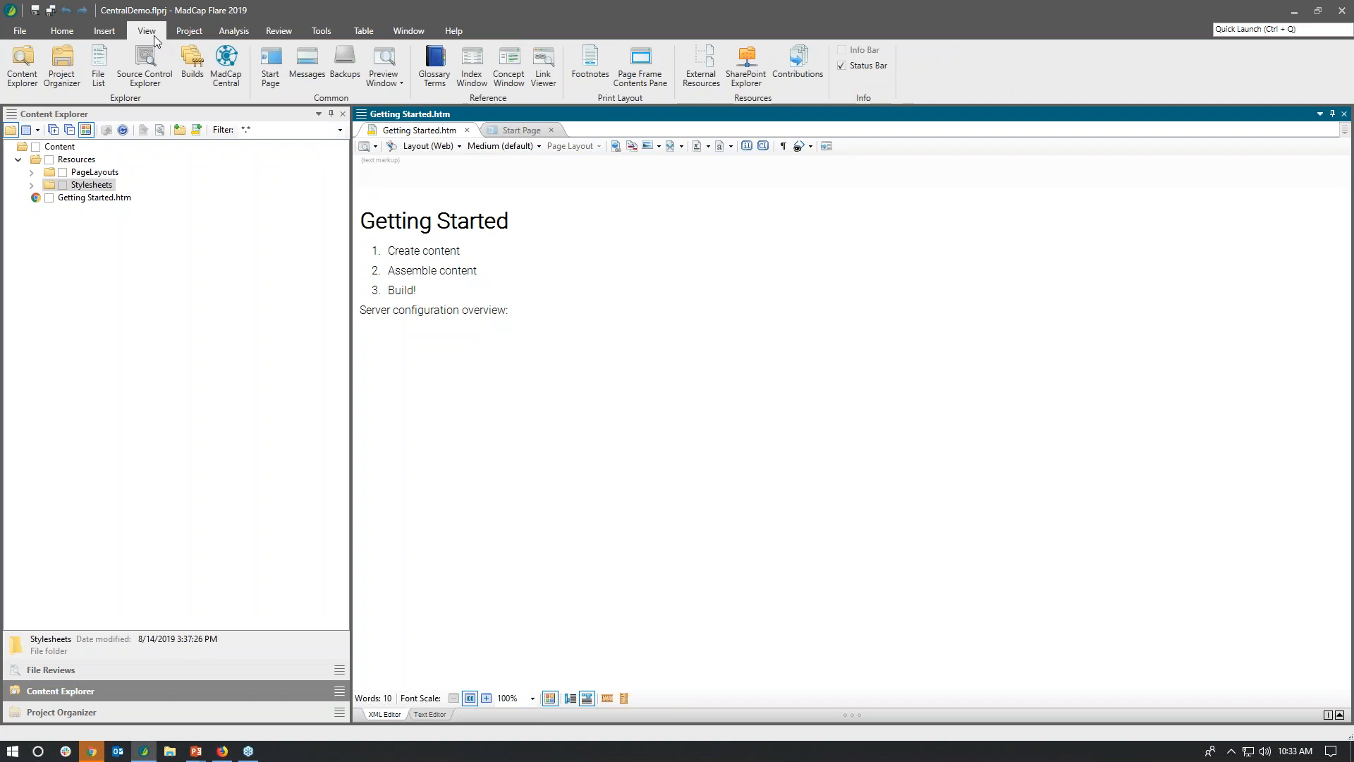
{"action": "left_click", "coordinate": [231, 65]}
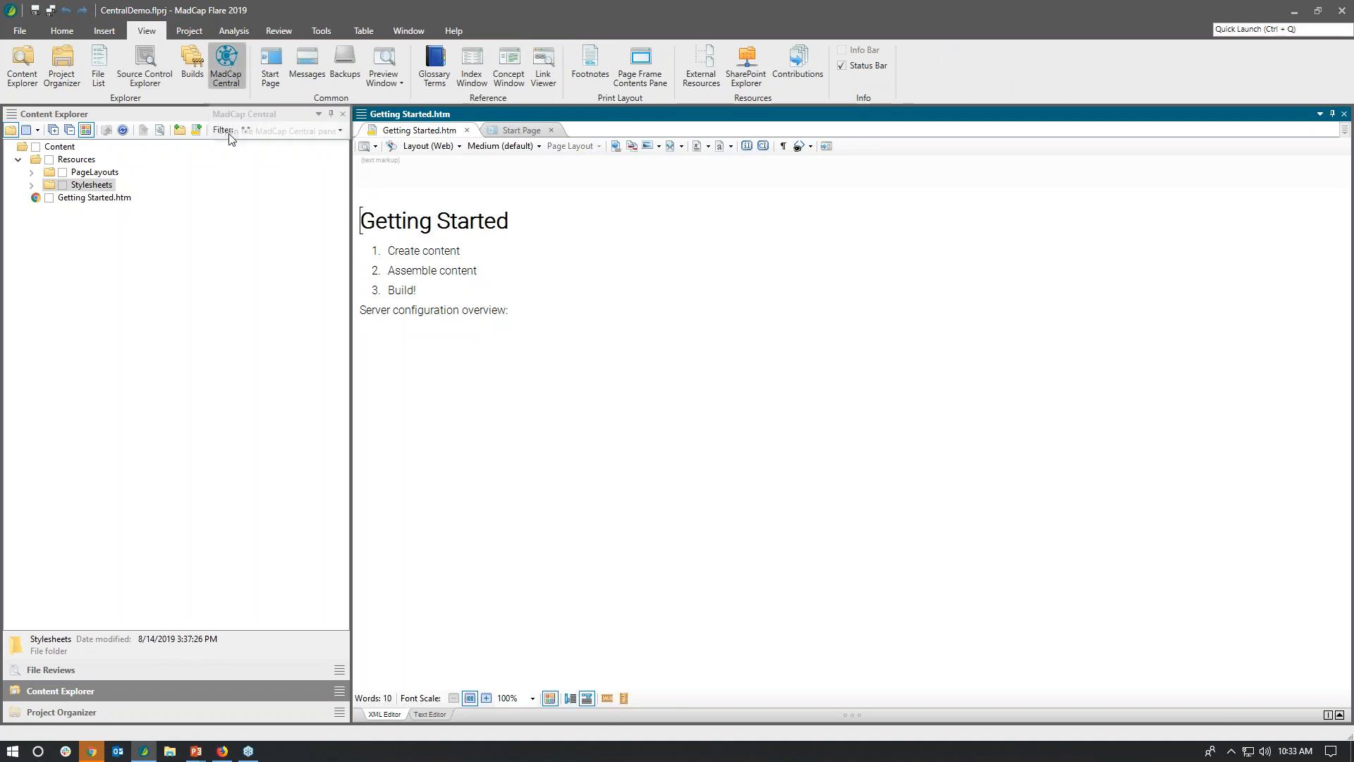
{"action": "left_click", "coordinate": [14, 131]}
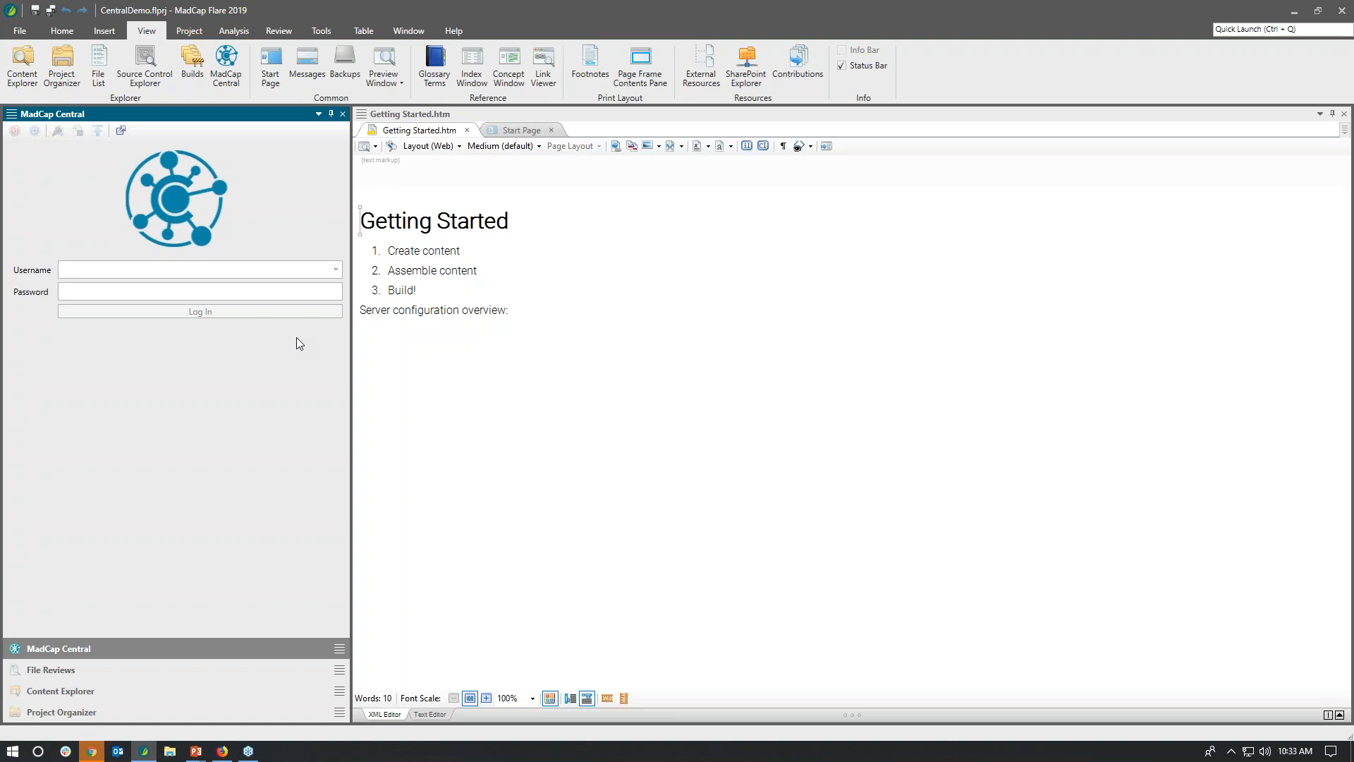
Step: Log in to MadCap Central from Flare with the account's saved e-mail username and the account password
{"action": "left_click", "coordinate": [337, 274]}
{"action": "left_click", "coordinate": [263, 289]}
{"action": "left_click", "coordinate": [204, 295]}
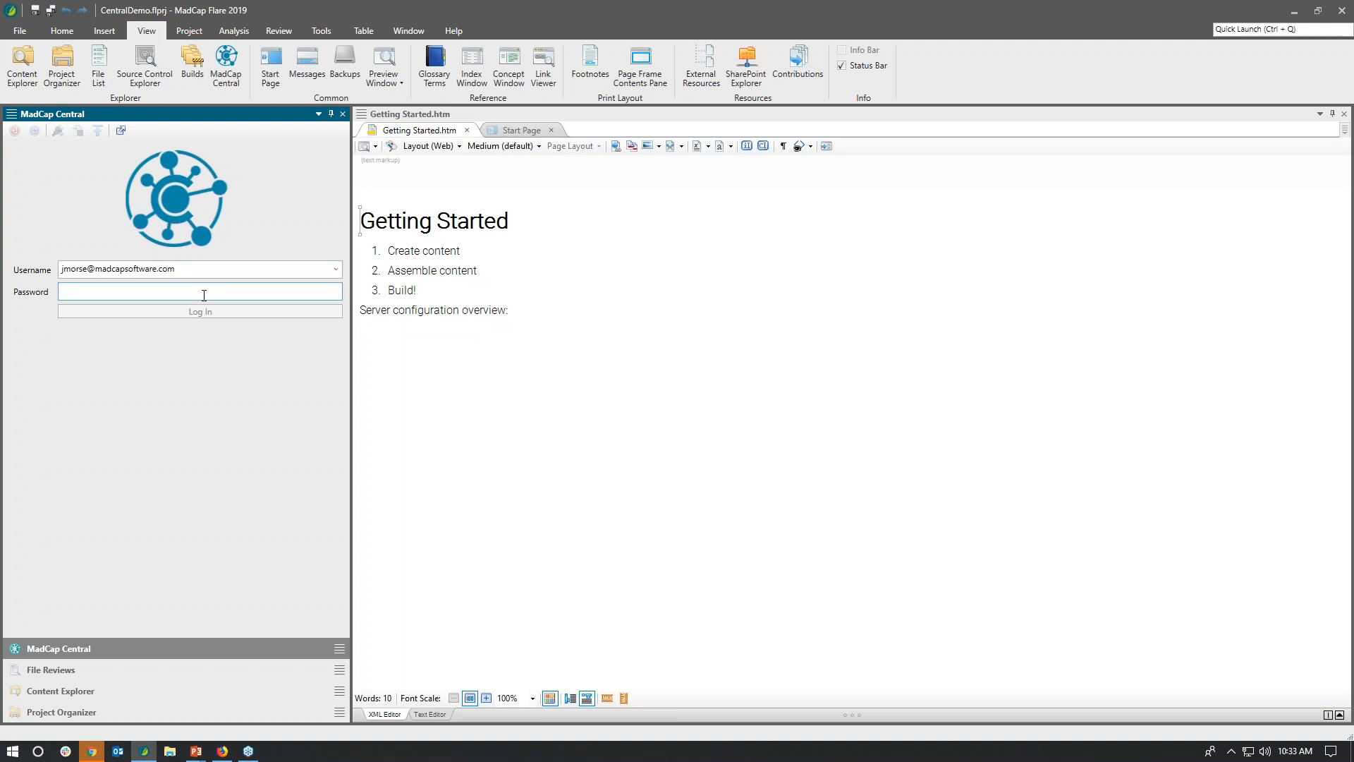
{"action": "type", "text": "••••••••••"}
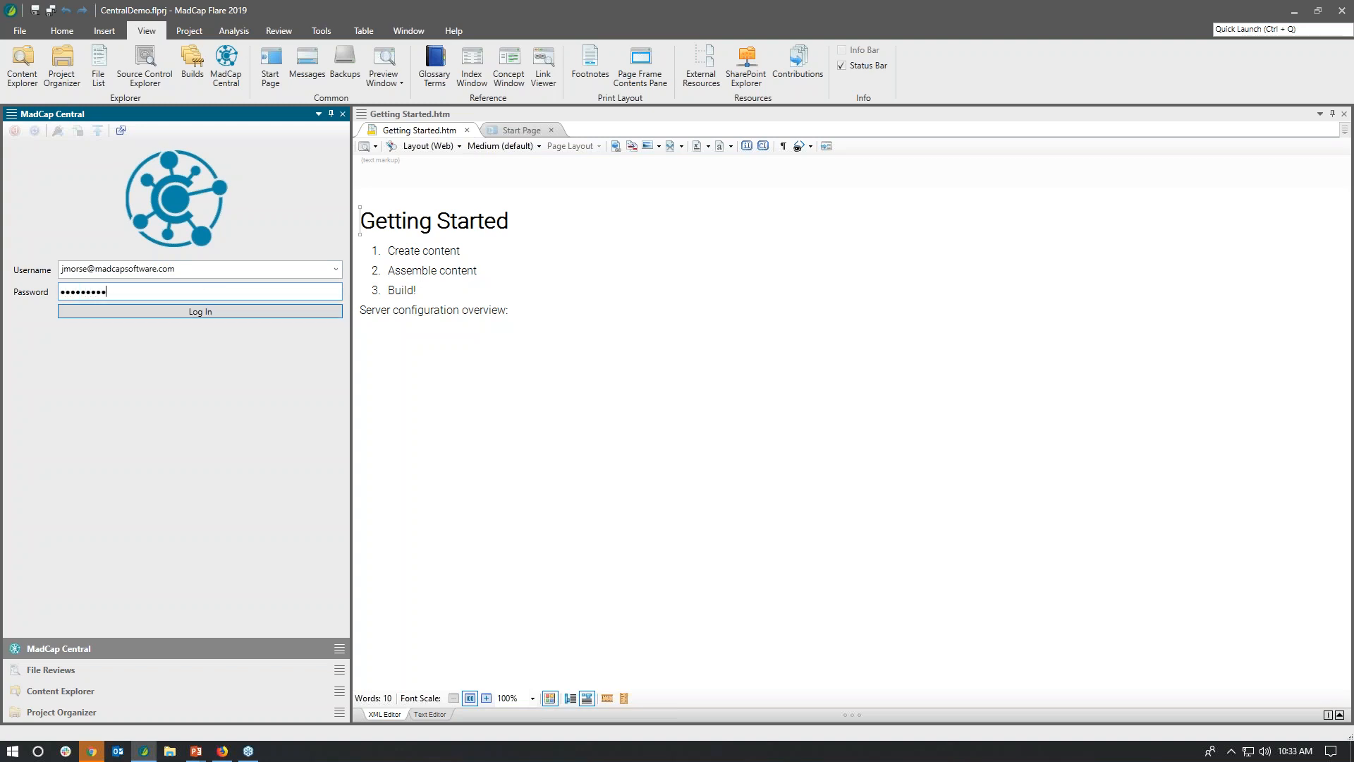
{"action": "key", "text": "BackSpace"}
{"action": "key", "text": "BackSpace"}
{"action": "key", "text": "BackSpace"}
{"action": "key", "text": "BackSpace"}
{"action": "key", "text": "BackSpace"}
{"action": "key", "text": "BackSpace"}
{"action": "key", "text": "BackSpace"}
{"action": "key", "text": "BackSpace"}
{"action": "key", "text": "BackSpace"}
{"action": "key", "text": "BackSpace"}
{"action": "type", "text": "•••••••••••"}
{"action": "key", "text": "Return"}
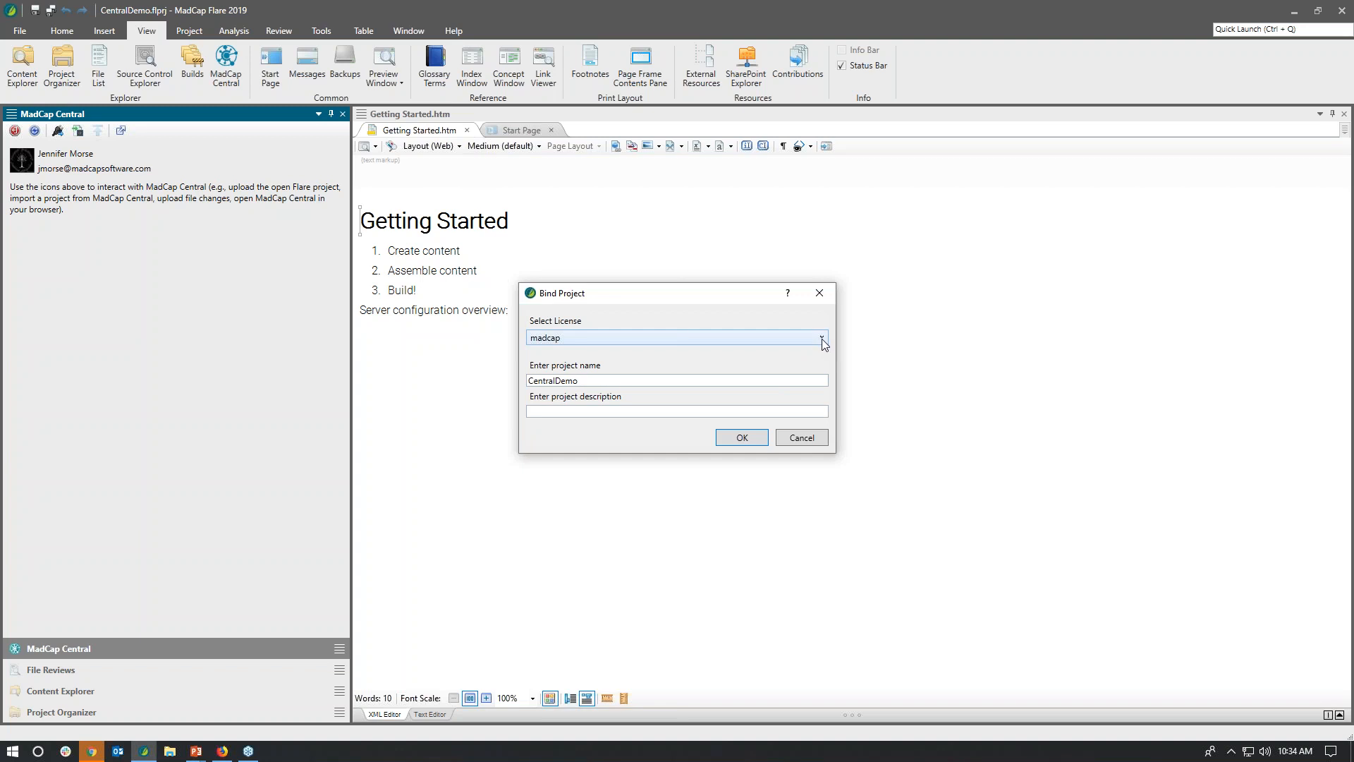
Step: Bind the project to the MadCap PE Team license under the name CentralDemo with an empty description, and dismiss the confirmation
{"action": "left_click", "coordinate": [823, 340]}
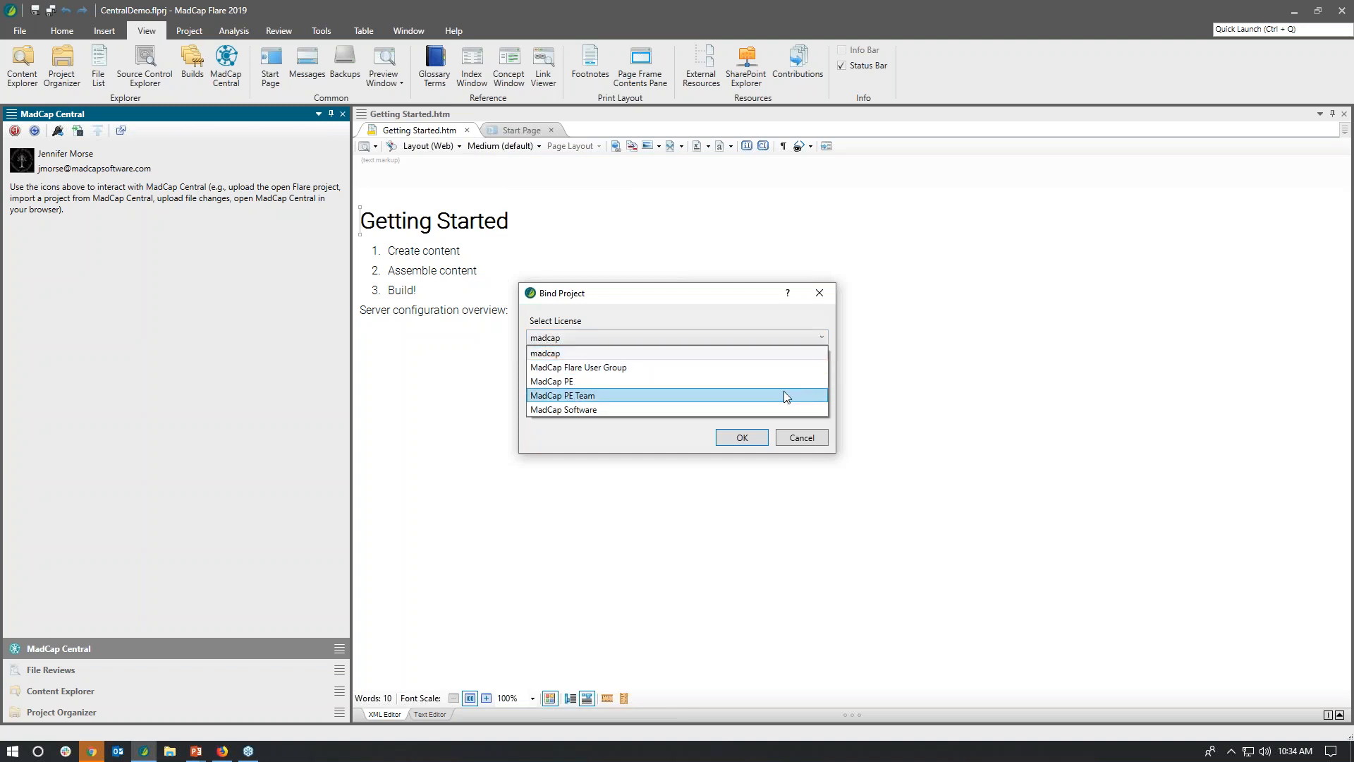
{"action": "left_click", "coordinate": [781, 393]}
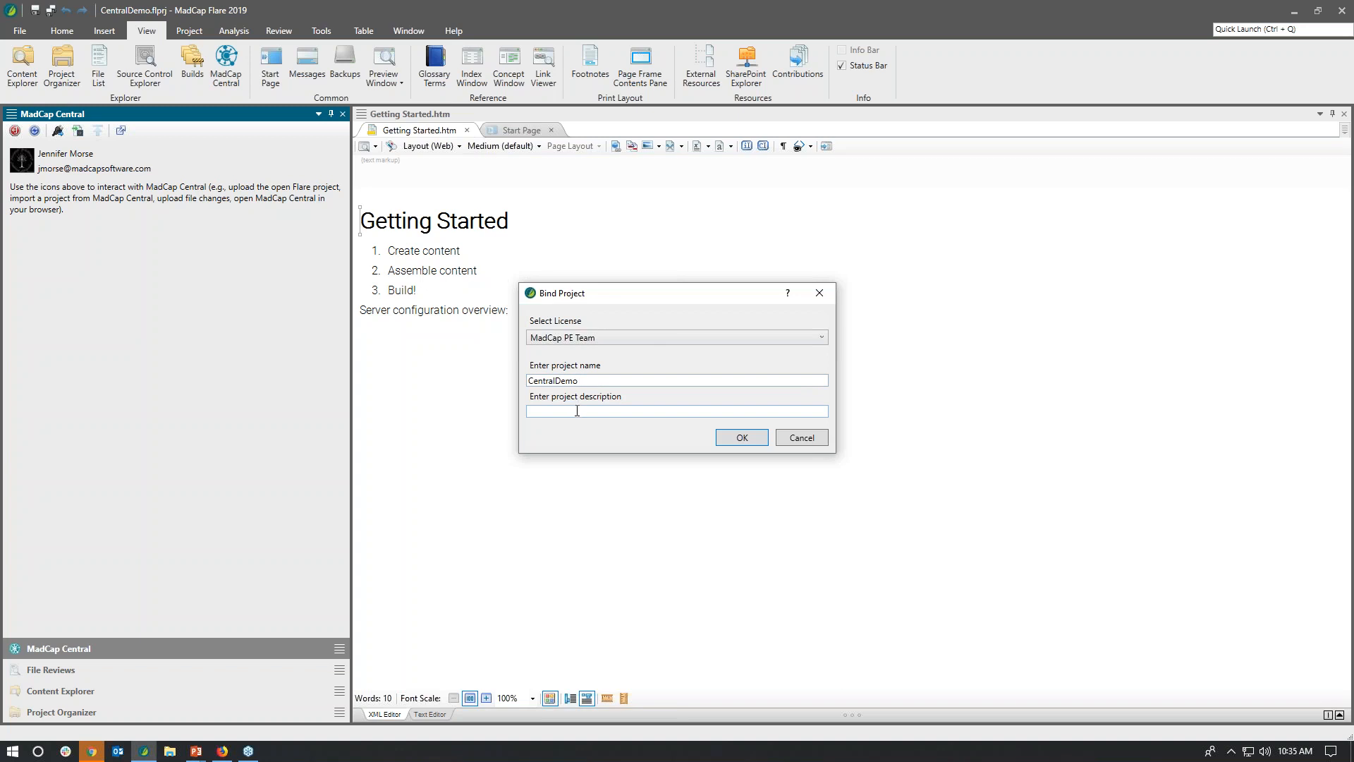
{"action": "left_click", "coordinate": [742, 437]}
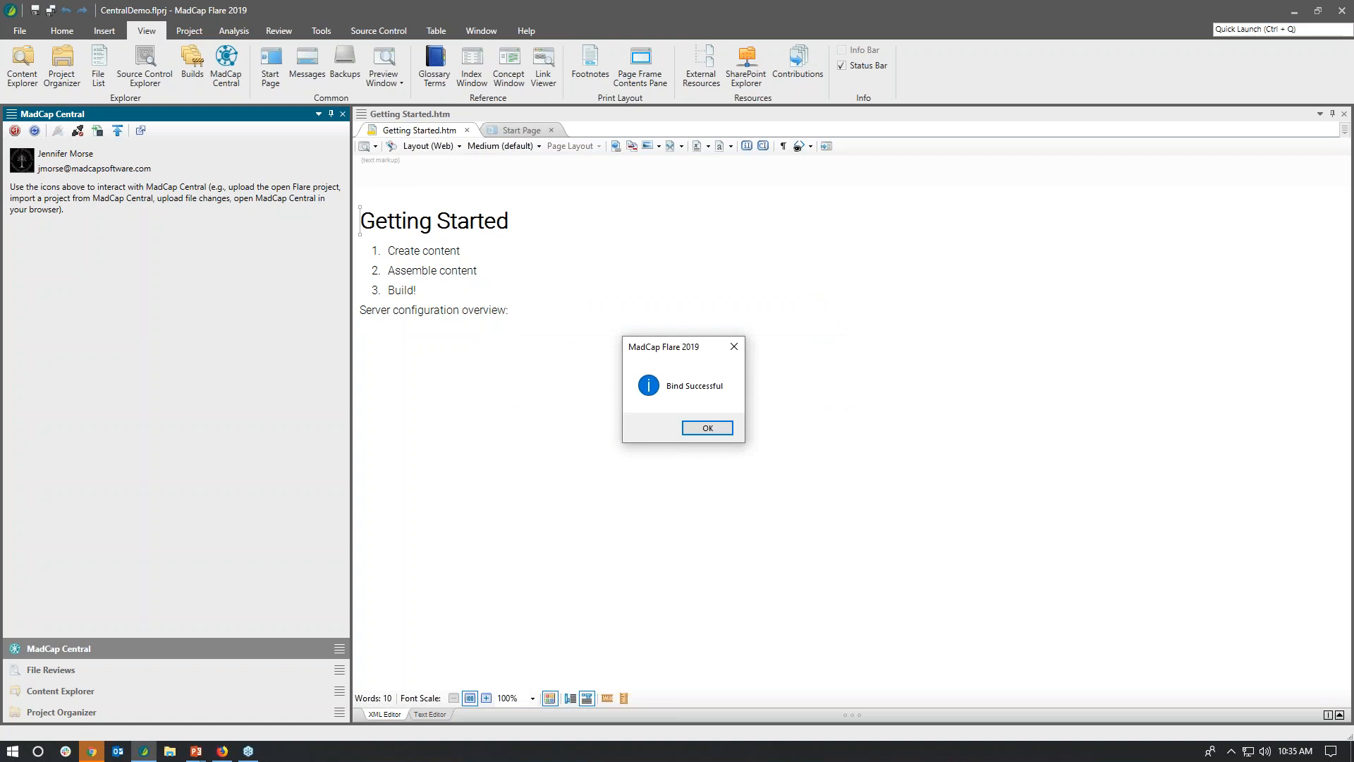
{"action": "left_click", "coordinate": [708, 429]}
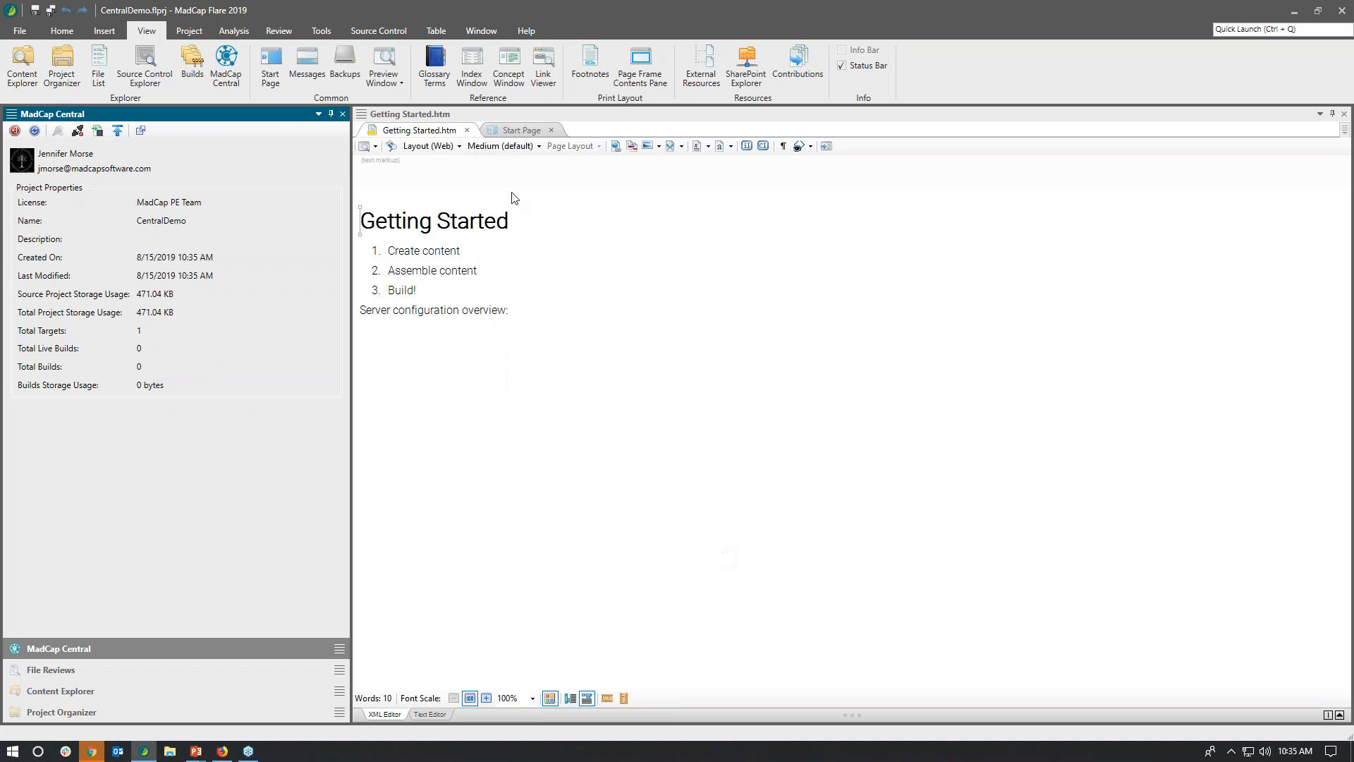
Step: Examine the source control commands for the bound project, and refresh the Projects list in MadCap Central in the browser
{"action": "left_click", "coordinate": [383, 31]}
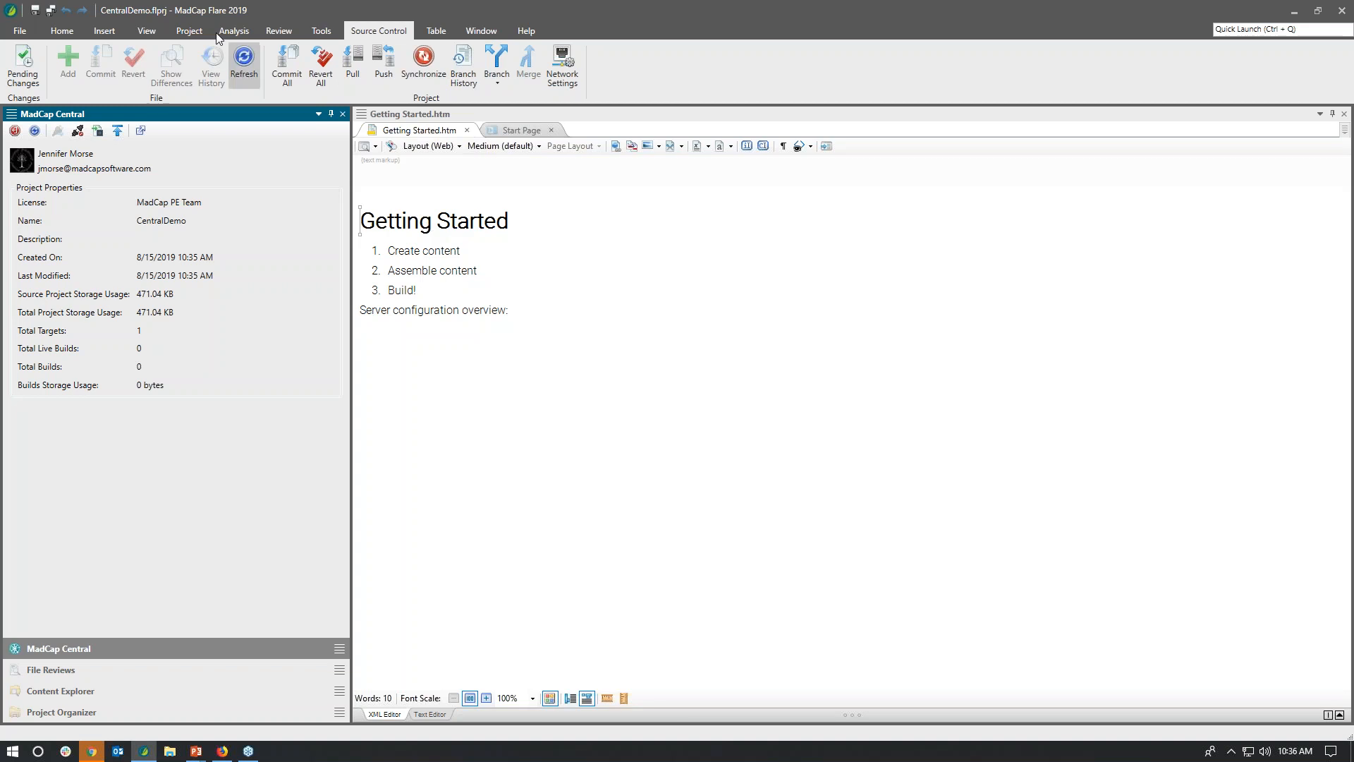
{"action": "left_click", "coordinate": [152, 31]}
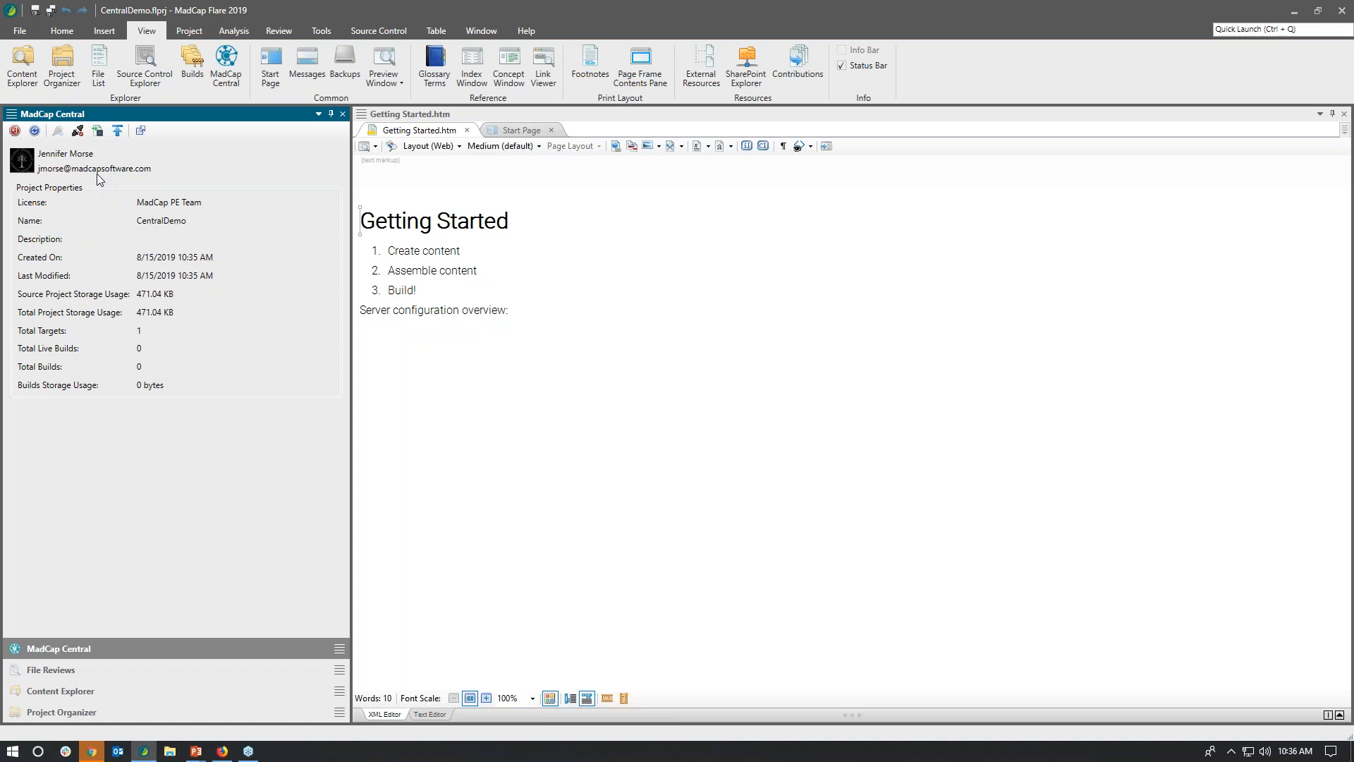
{"action": "left_click", "coordinate": [358, 35]}
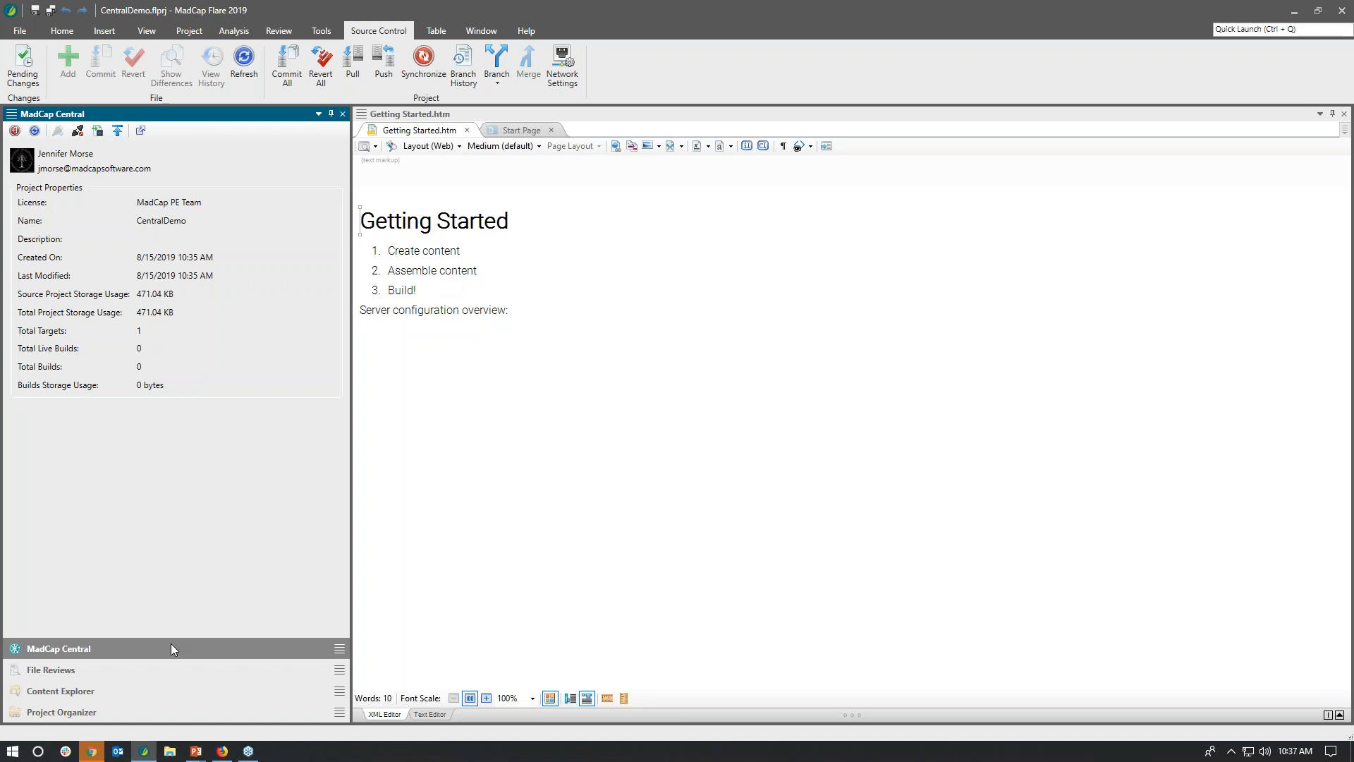
{"action": "left_click", "coordinate": [92, 753]}
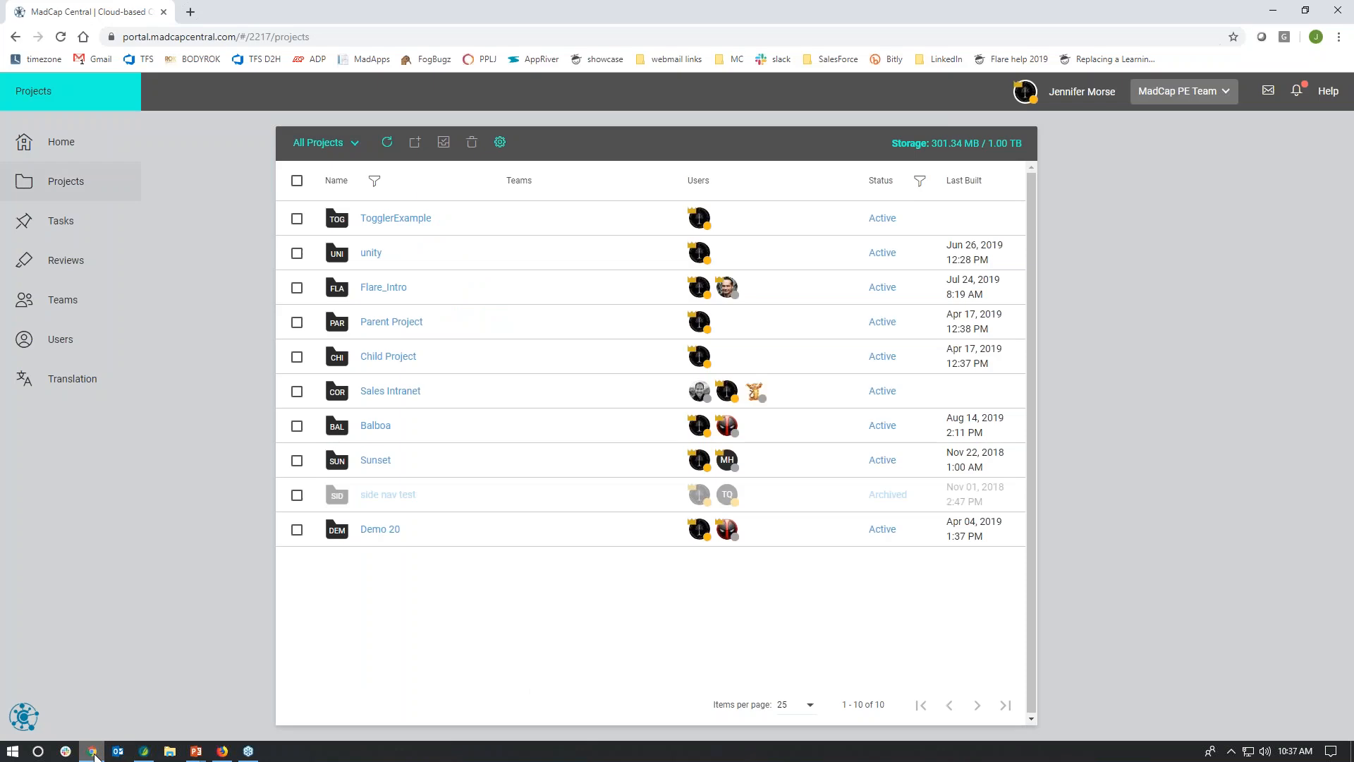
{"action": "left_click", "coordinate": [388, 143]}
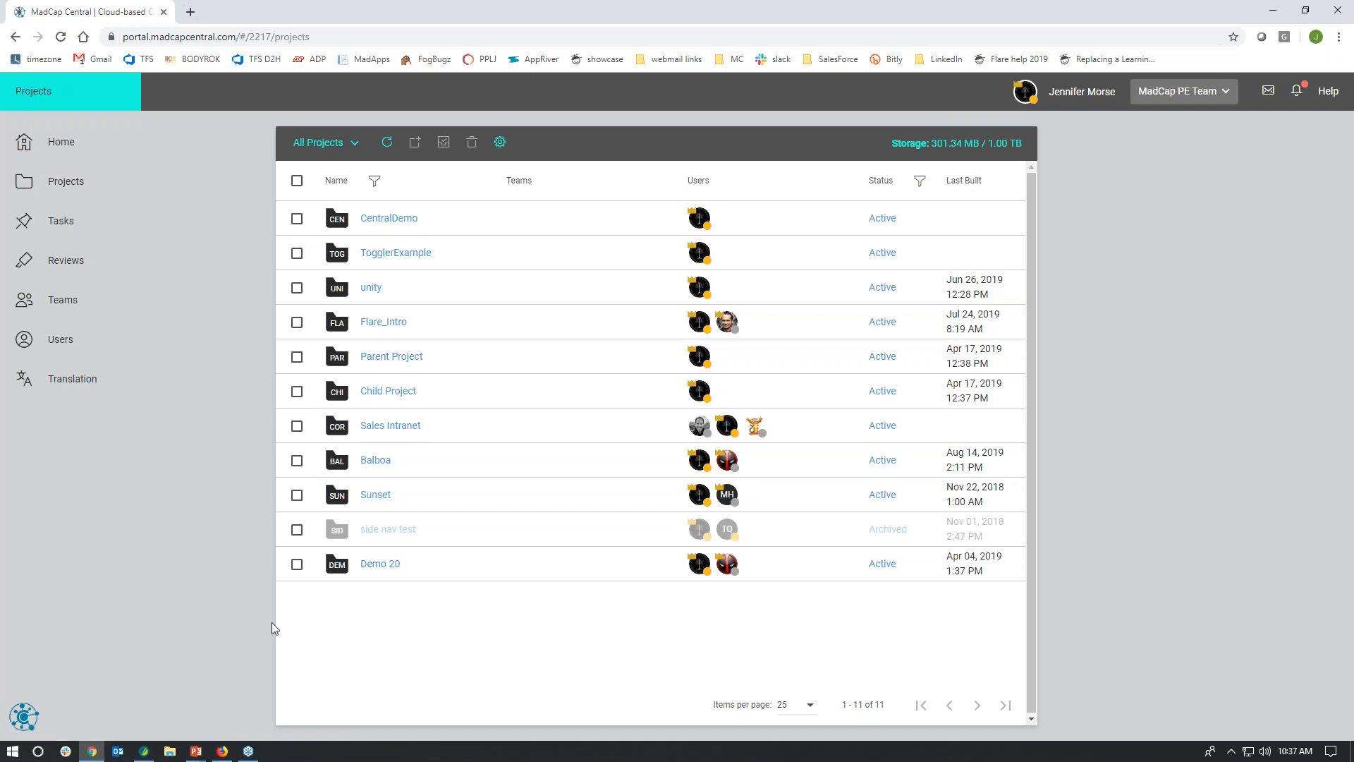
Step: Switch back to MadCap Flare and start sending the Getting Started topic for review, moving the wizard clear of the topic text
{"action": "mouse_move", "coordinate": [148, 753]}
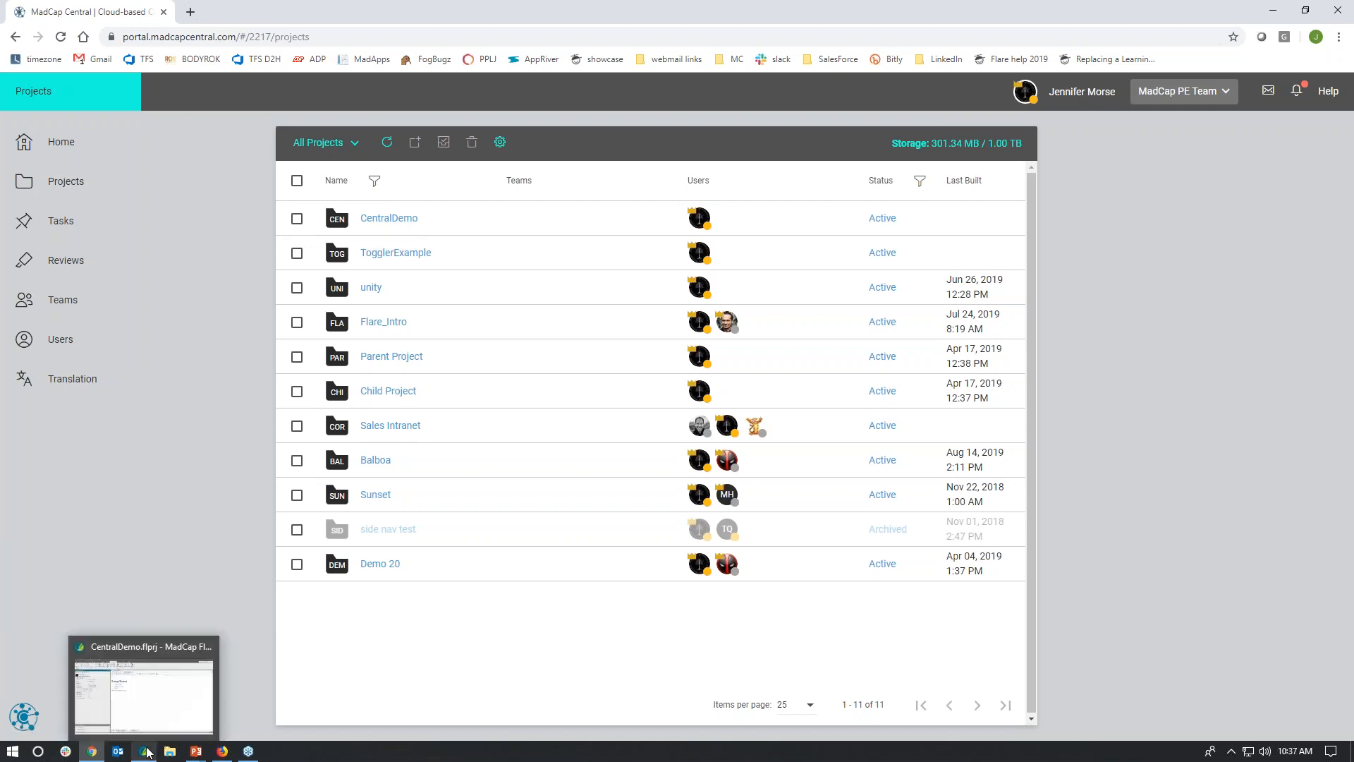
{"action": "left_click", "coordinate": [150, 720]}
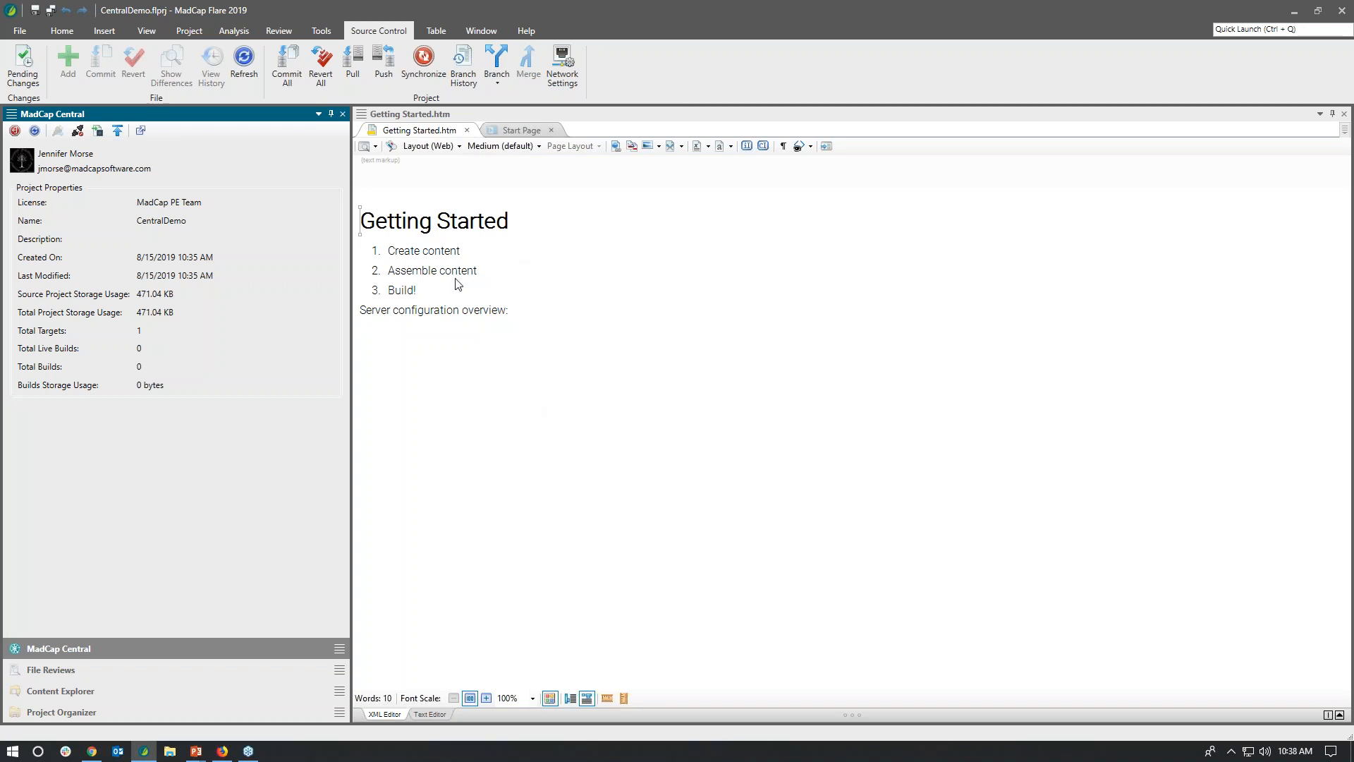
{"action": "left_click", "coordinate": [280, 30]}
{"action": "left_click", "coordinate": [416, 250]}
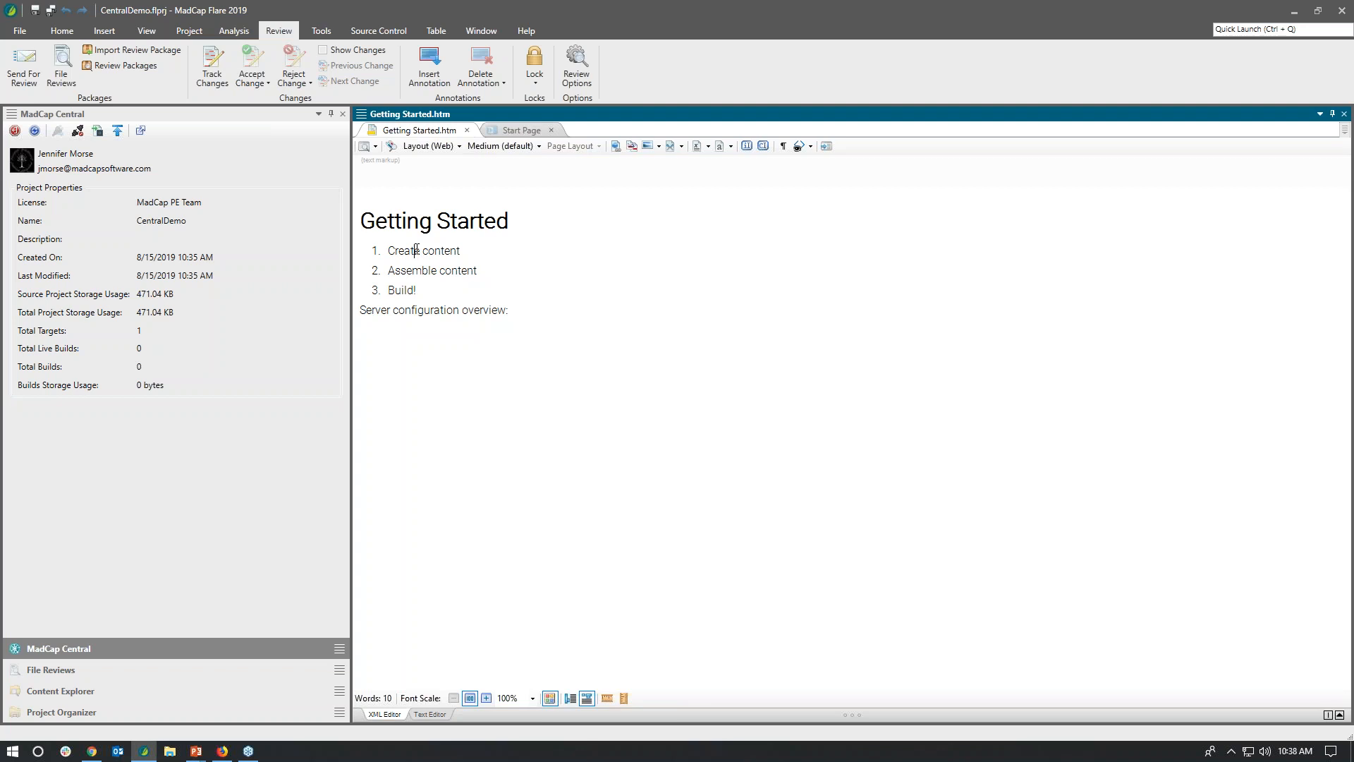
{"action": "left_click", "coordinate": [29, 79]}
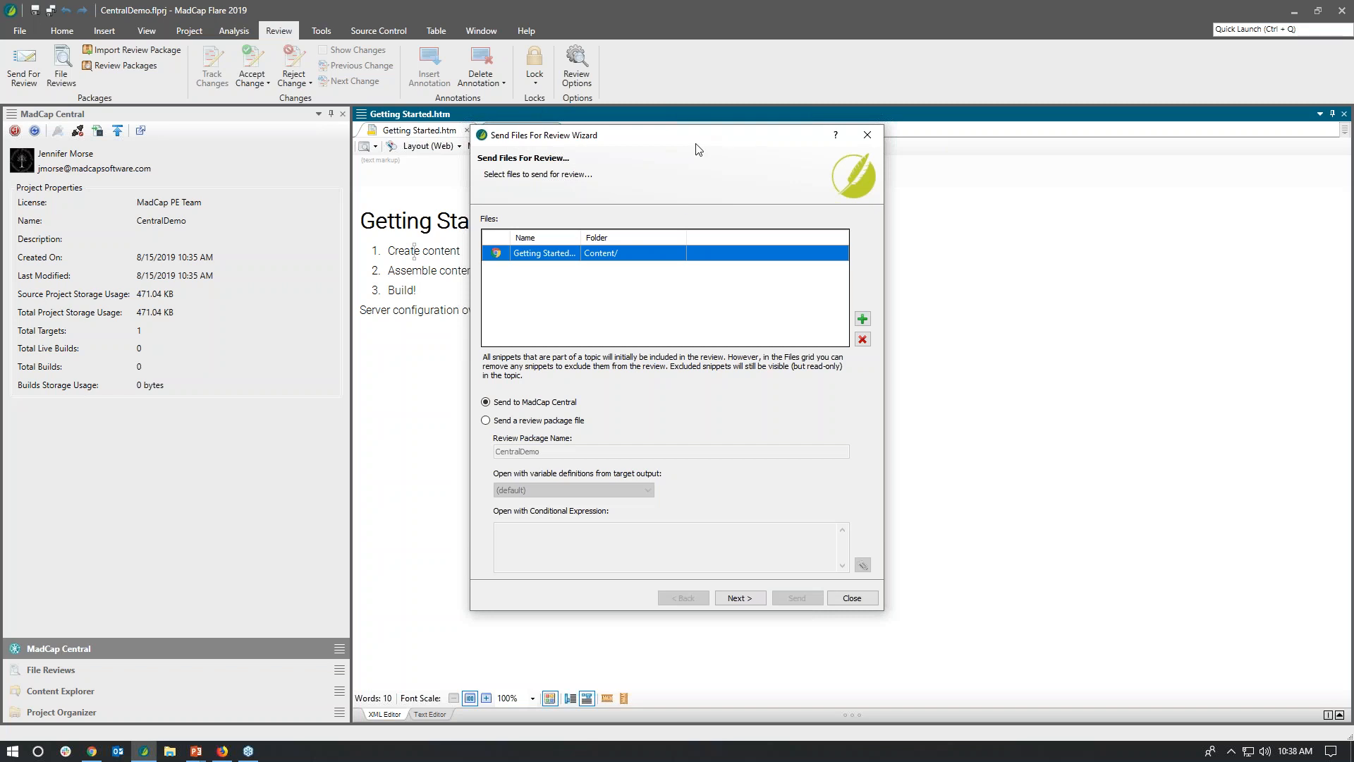
{"action": "left_click_drag", "start_coordinate": [701, 141], "coordinate": [818, 167]}
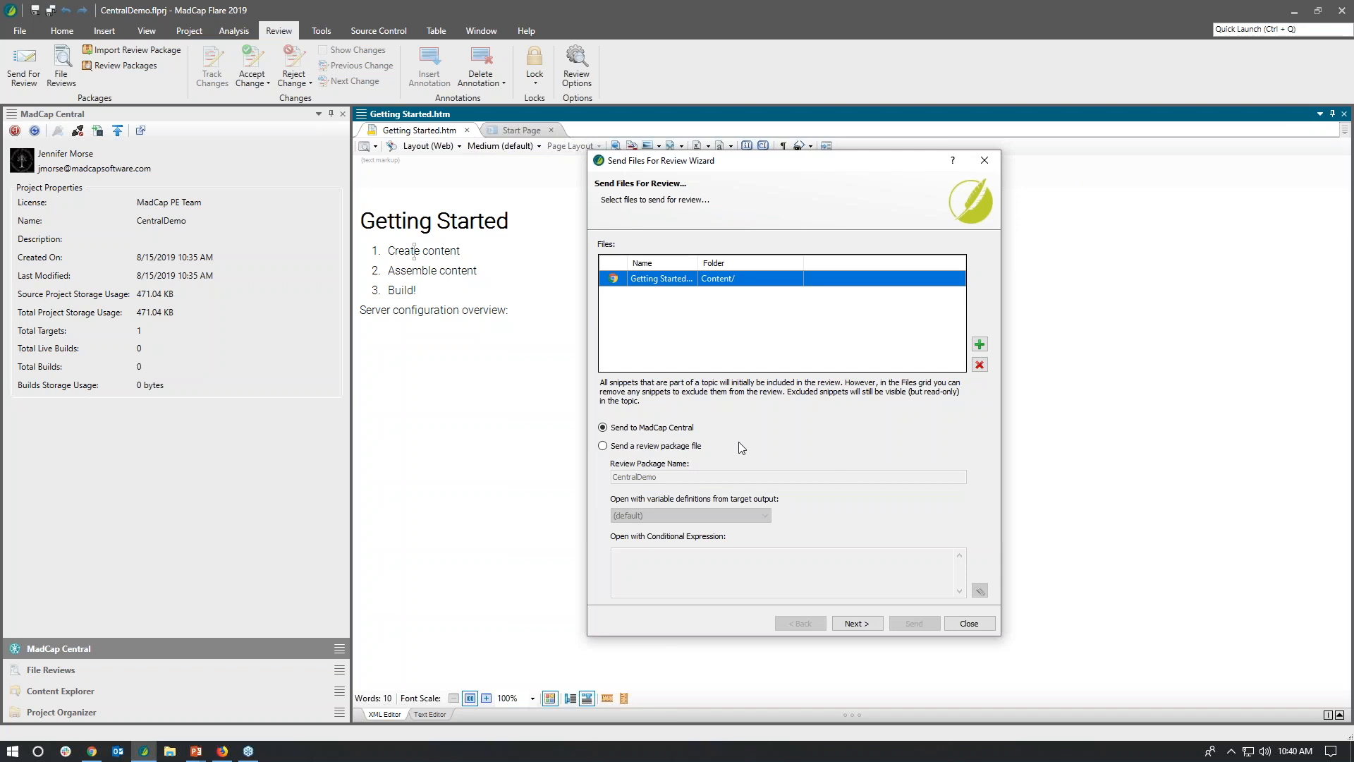
Step: Send the Getting Started topic to the second listed reviewer through MadCap Central and dismiss the confirmation
{"action": "left_click", "coordinate": [856, 624]}
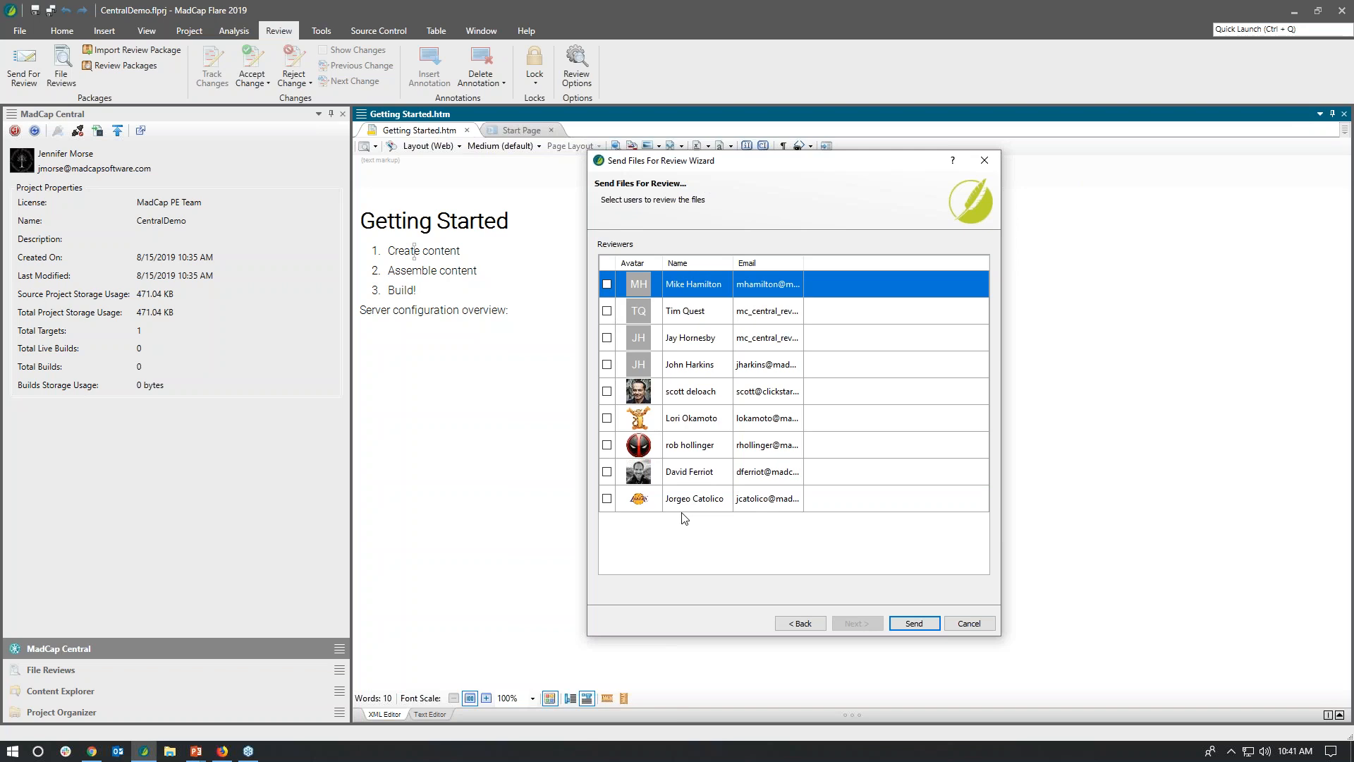
{"action": "left_click", "coordinate": [606, 310]}
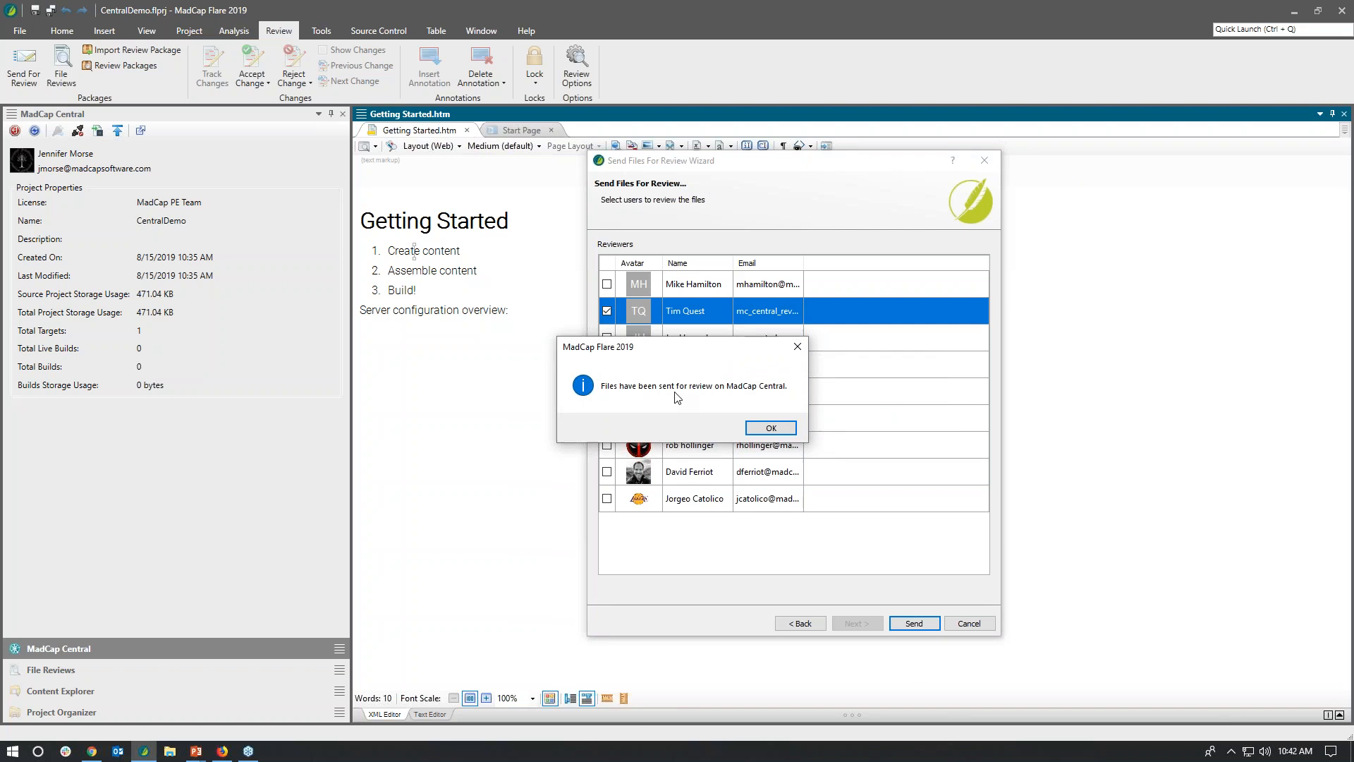
{"action": "left_click", "coordinate": [754, 427]}
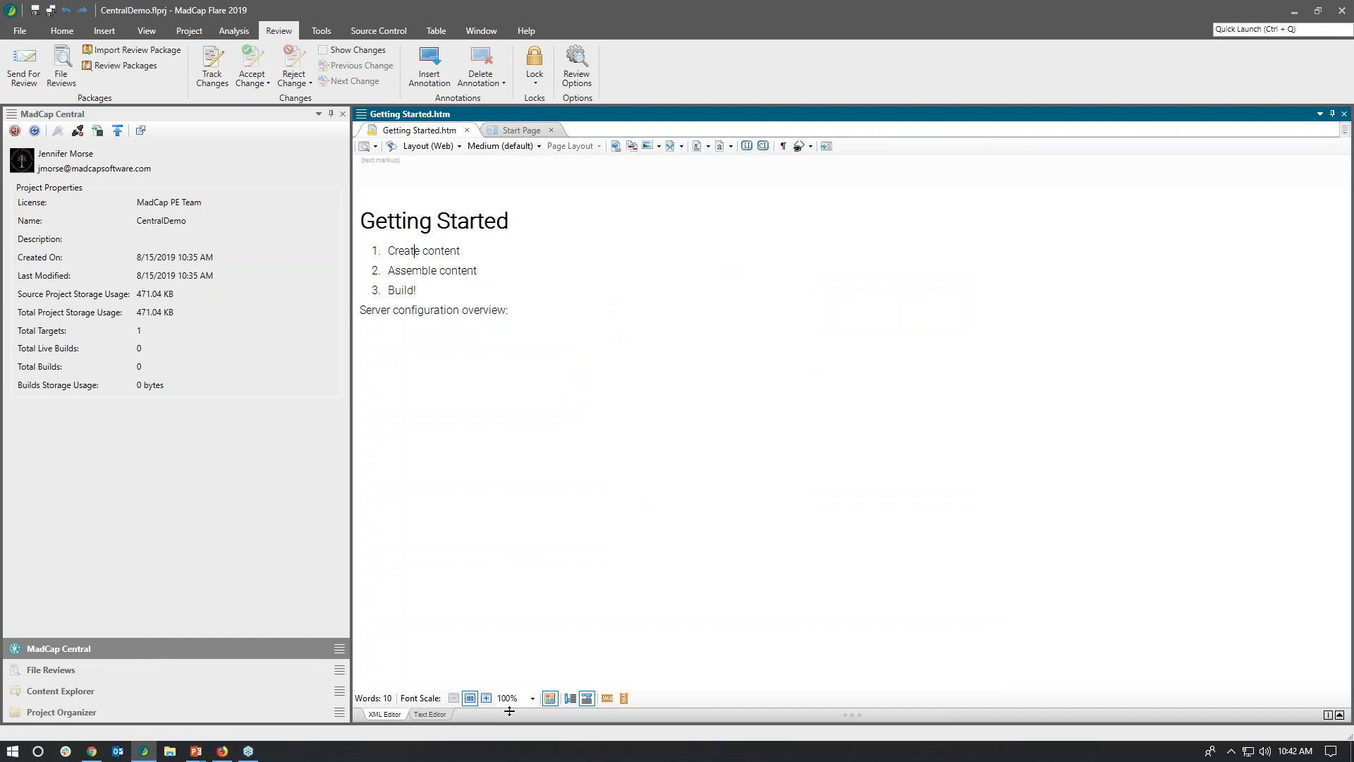
Step: Switch to the reviewer's MadCap Central session in Firefox, refresh the reviews, and open the pending Getting Started.htm
{"action": "left_click", "coordinate": [226, 753]}
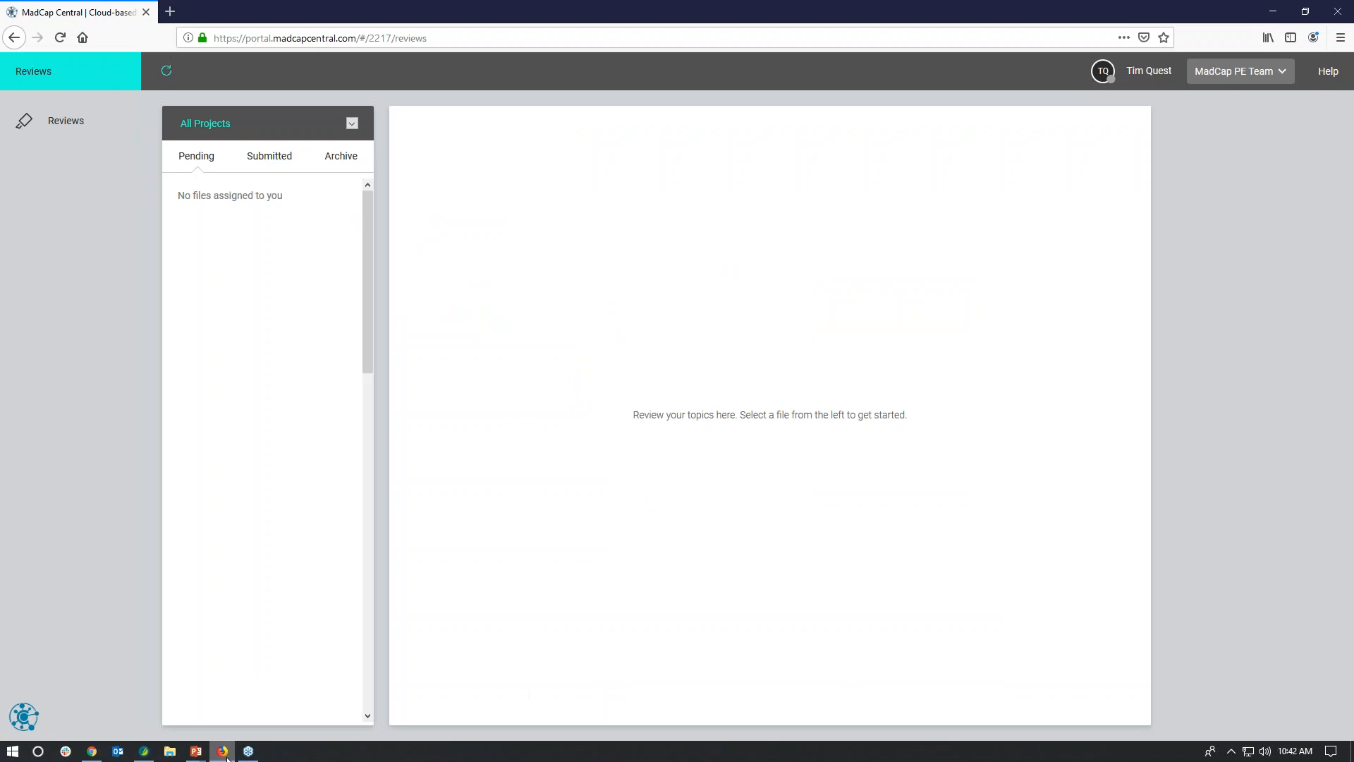
{"action": "left_click", "coordinate": [167, 74]}
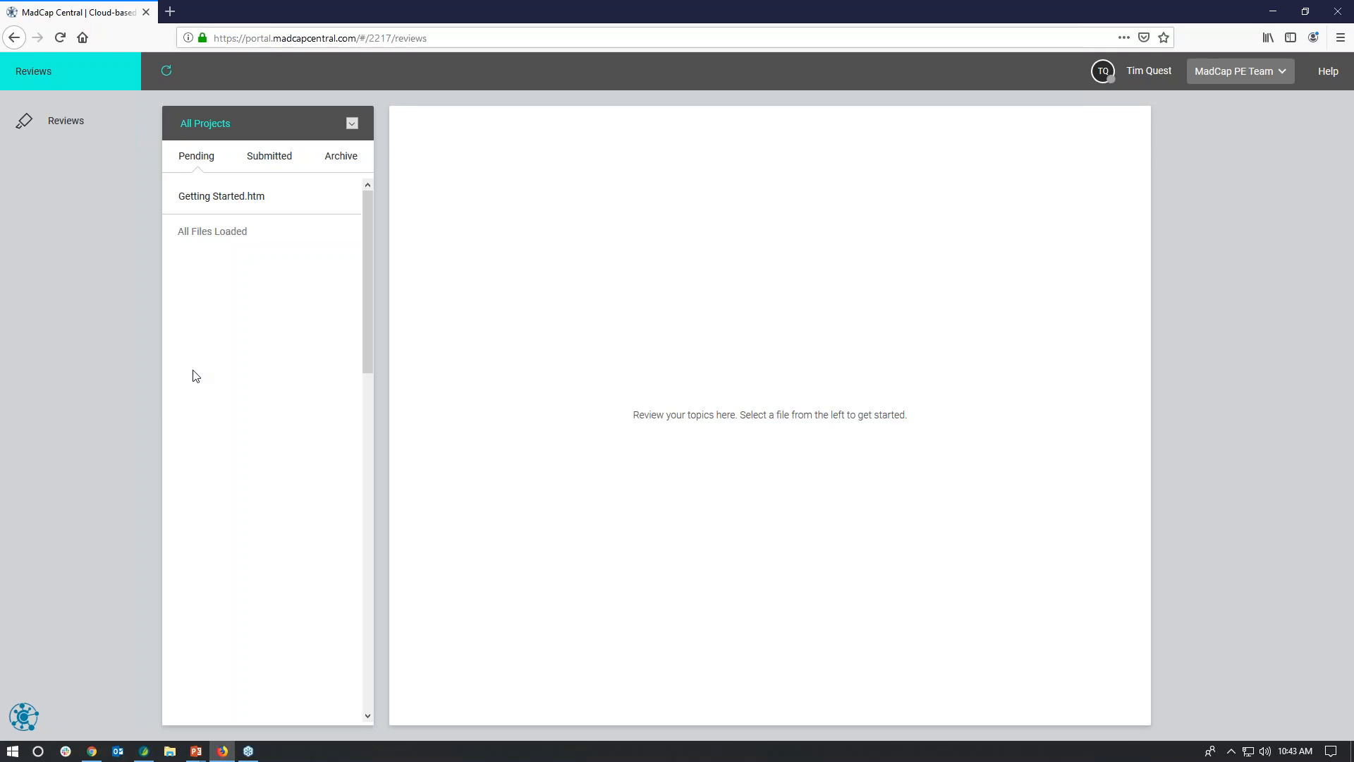
{"action": "left_click", "coordinate": [213, 202]}
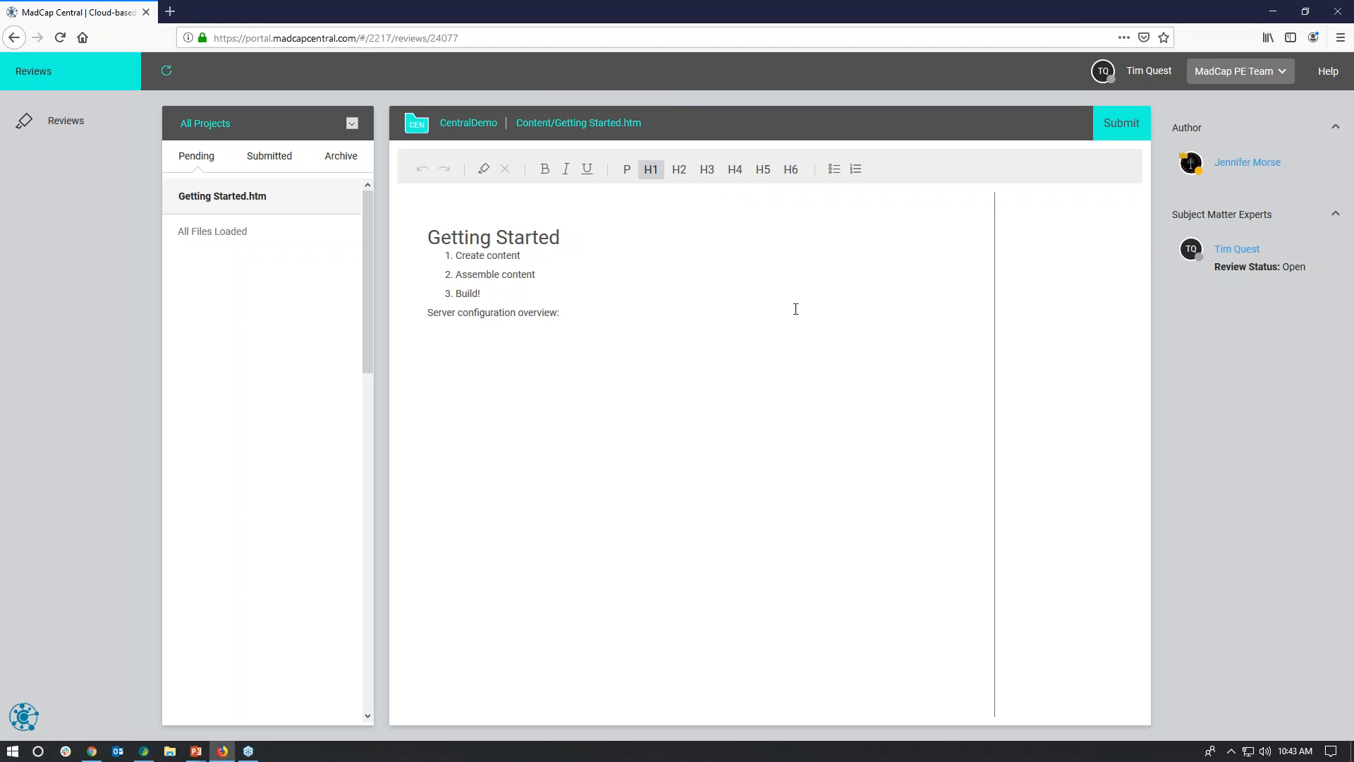
Step: Add a numbered item reading "Step three goes here!" directly after "Assemble content" in the topic under review
{"action": "left_click", "coordinate": [551, 274]}
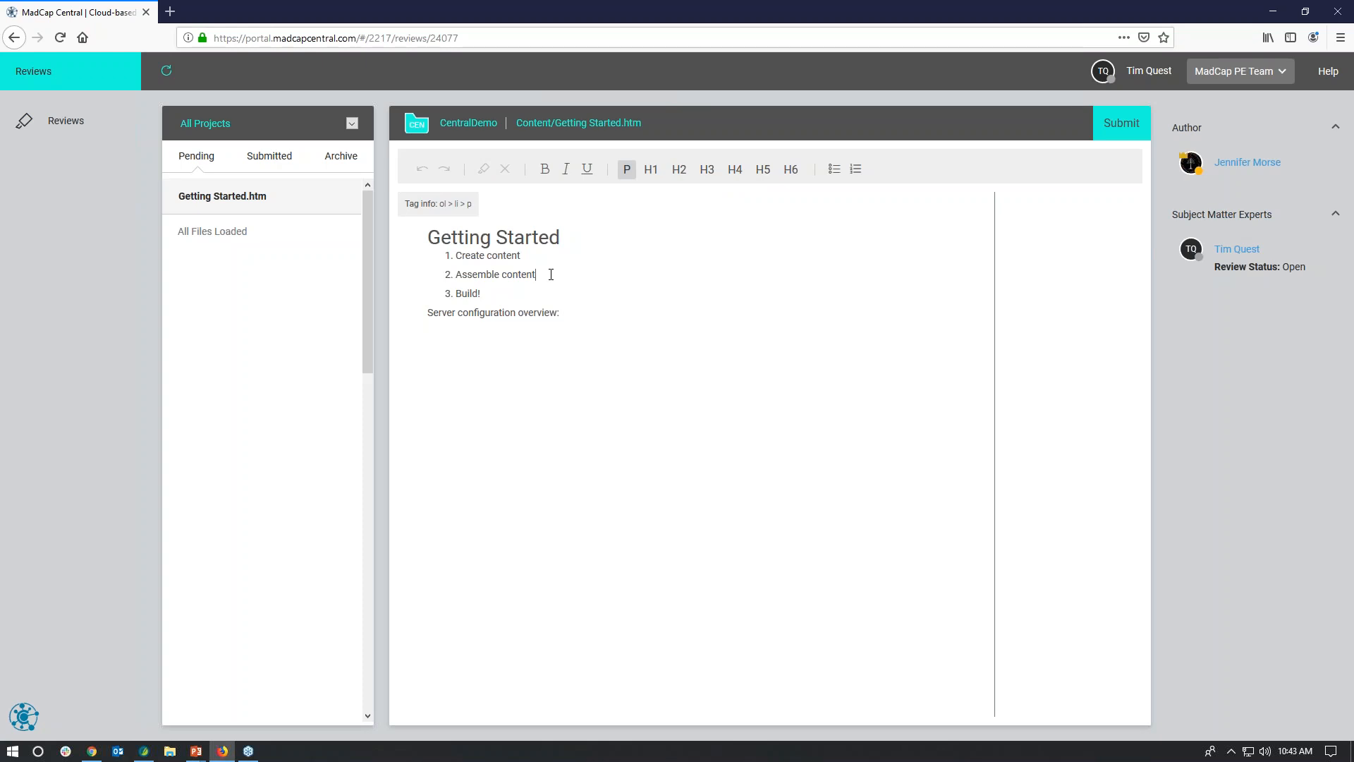
{"action": "key", "text": "Return"}
{"action": "type", "text": "Step three fo"}
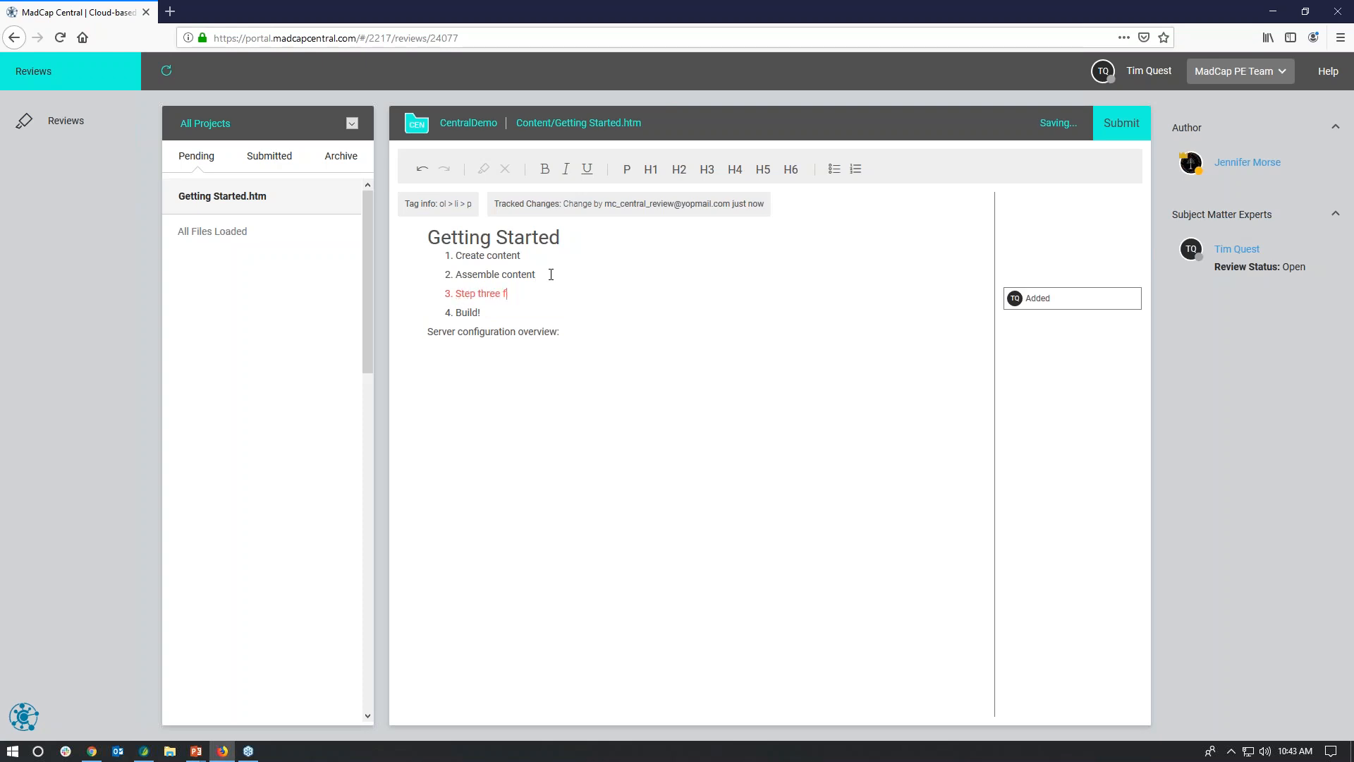
{"action": "key", "text": "BackSpace"}
{"action": "key", "text": "BackSpace"}
{"action": "type", "text": "goes here!"}
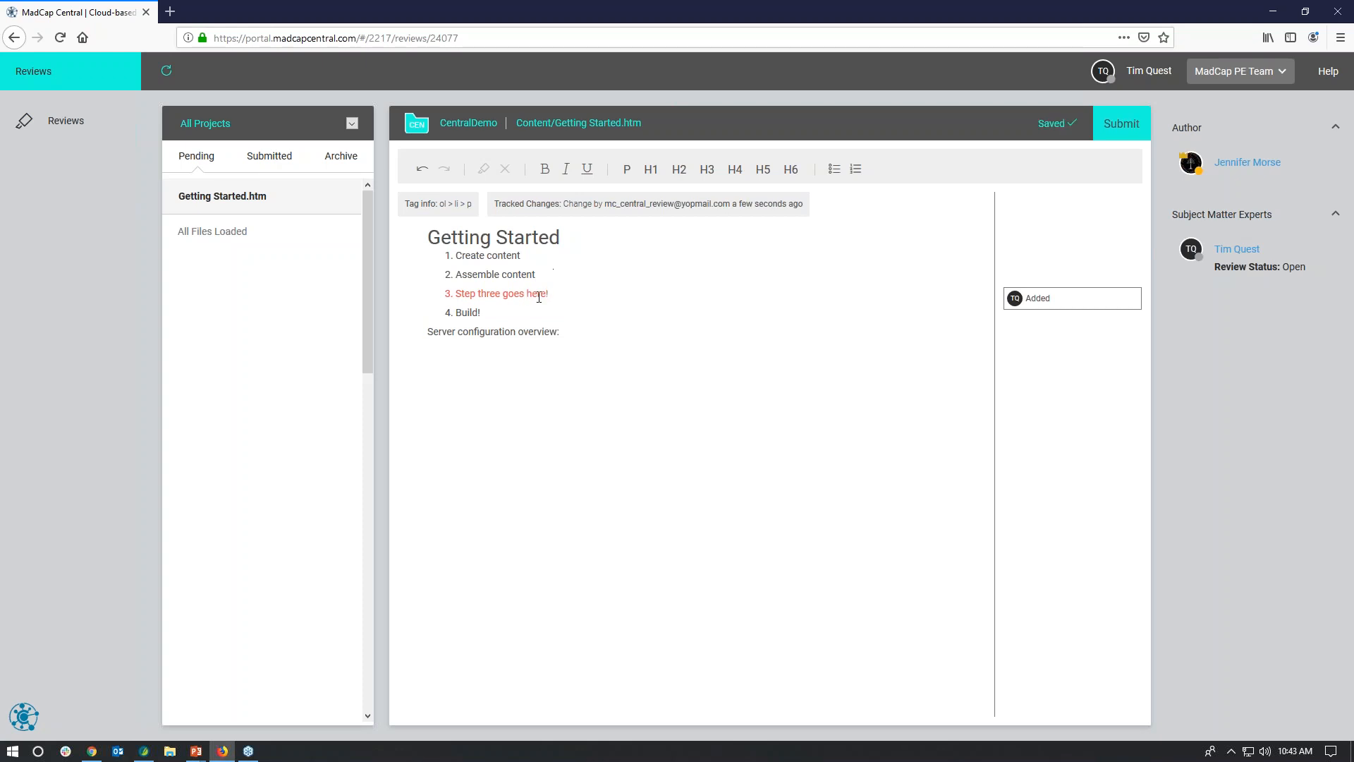
Step: Format the "Server configuration overview:" paragraph as an H2 heading
{"action": "left_click", "coordinate": [1079, 296]}
{"action": "left_click", "coordinate": [448, 332]}
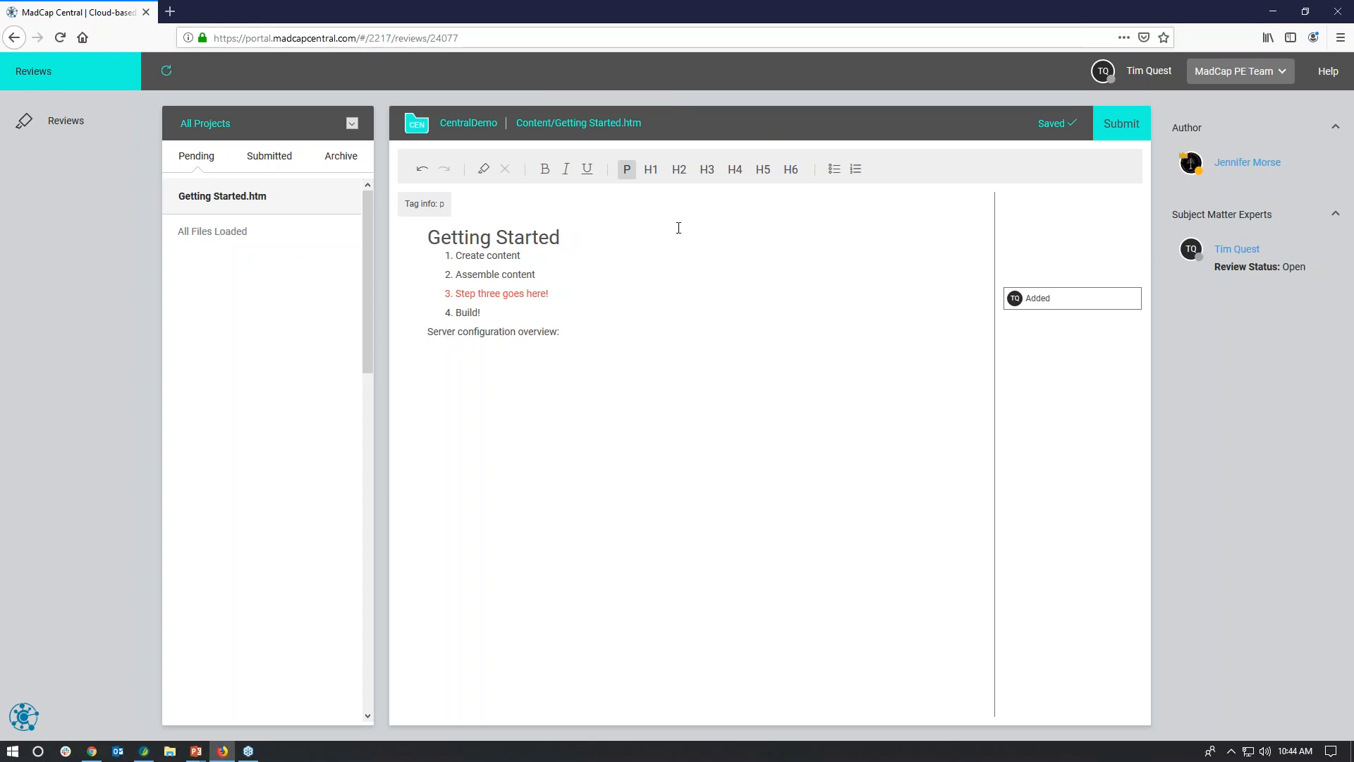
{"action": "left_click", "coordinate": [679, 169]}
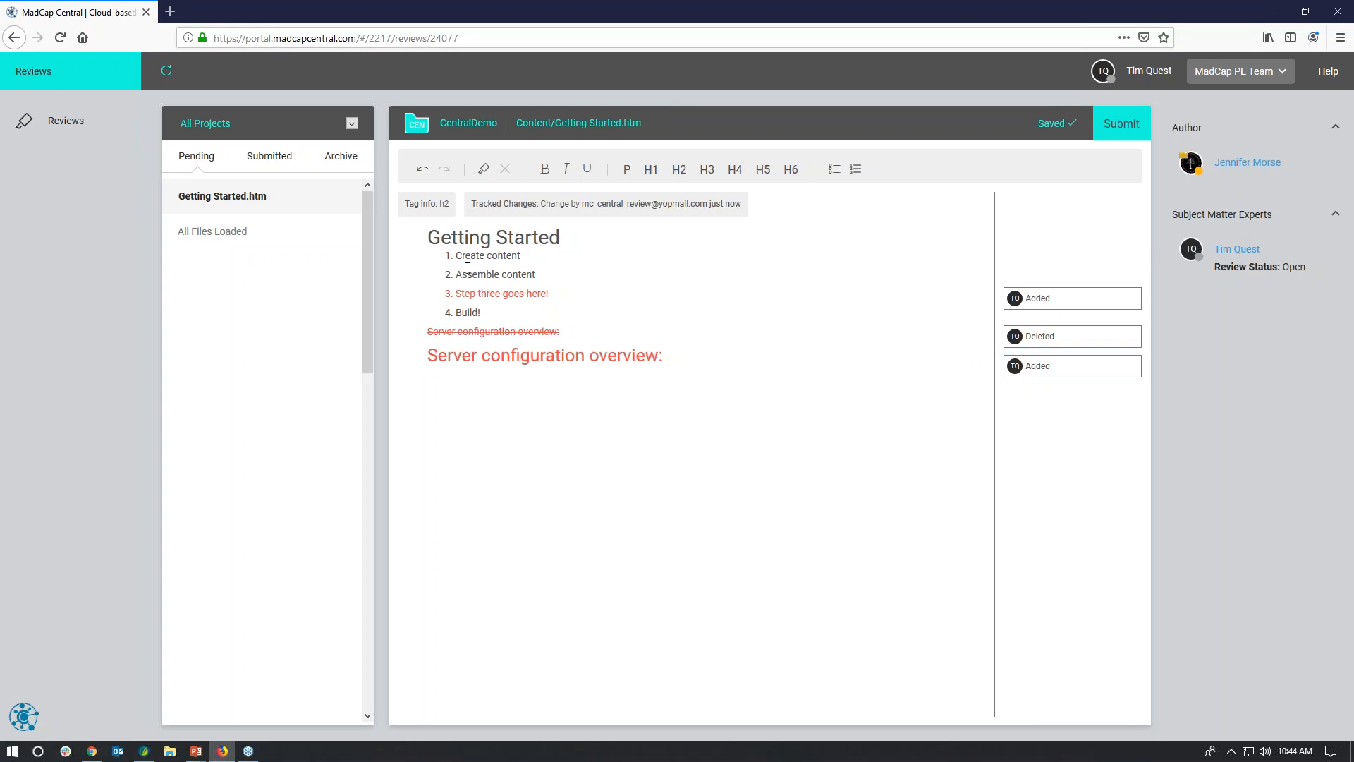
Step: Annotate the "Create content" item with "This is awesome!" and submit the review
{"action": "left_click_drag", "start_coordinate": [456, 255], "coordinate": [521, 255]}
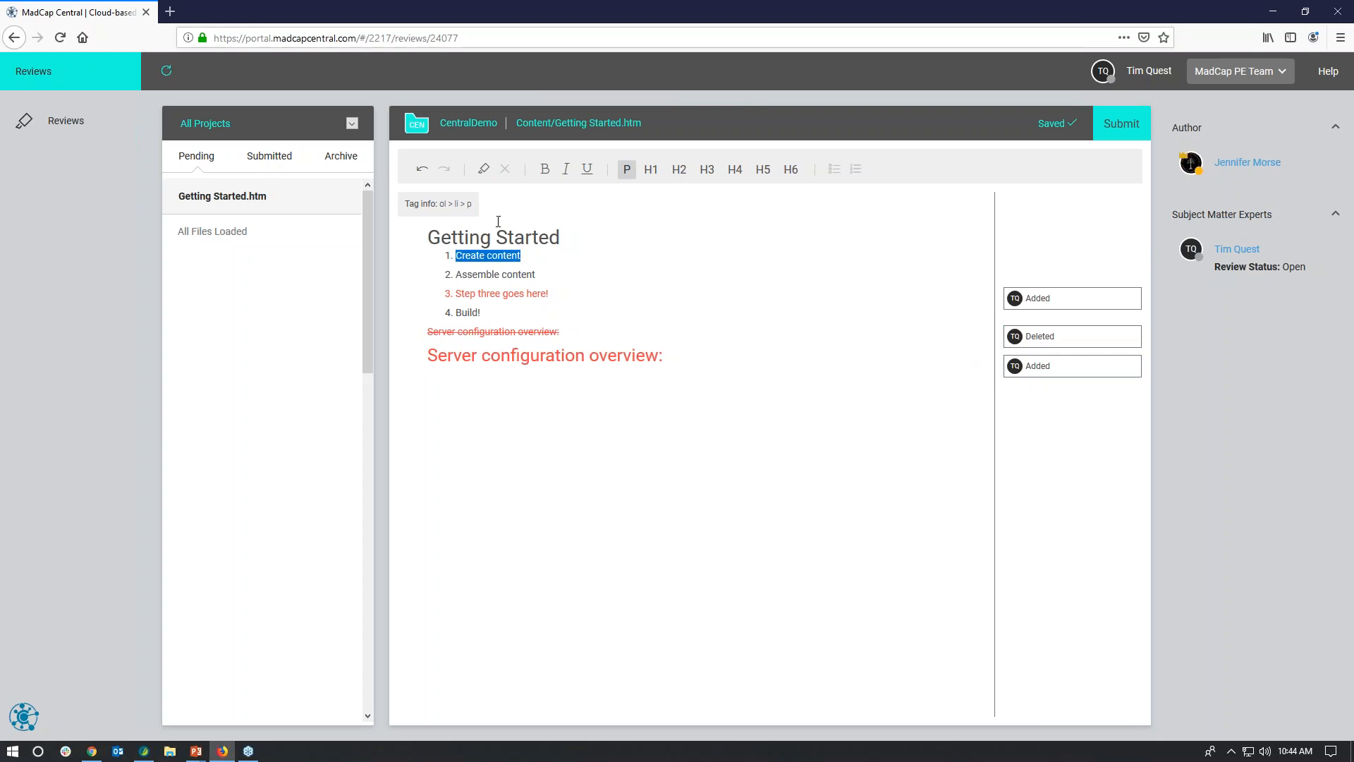
{"action": "left_click", "coordinate": [484, 168]}
{"action": "type", "text": "This is awe"}
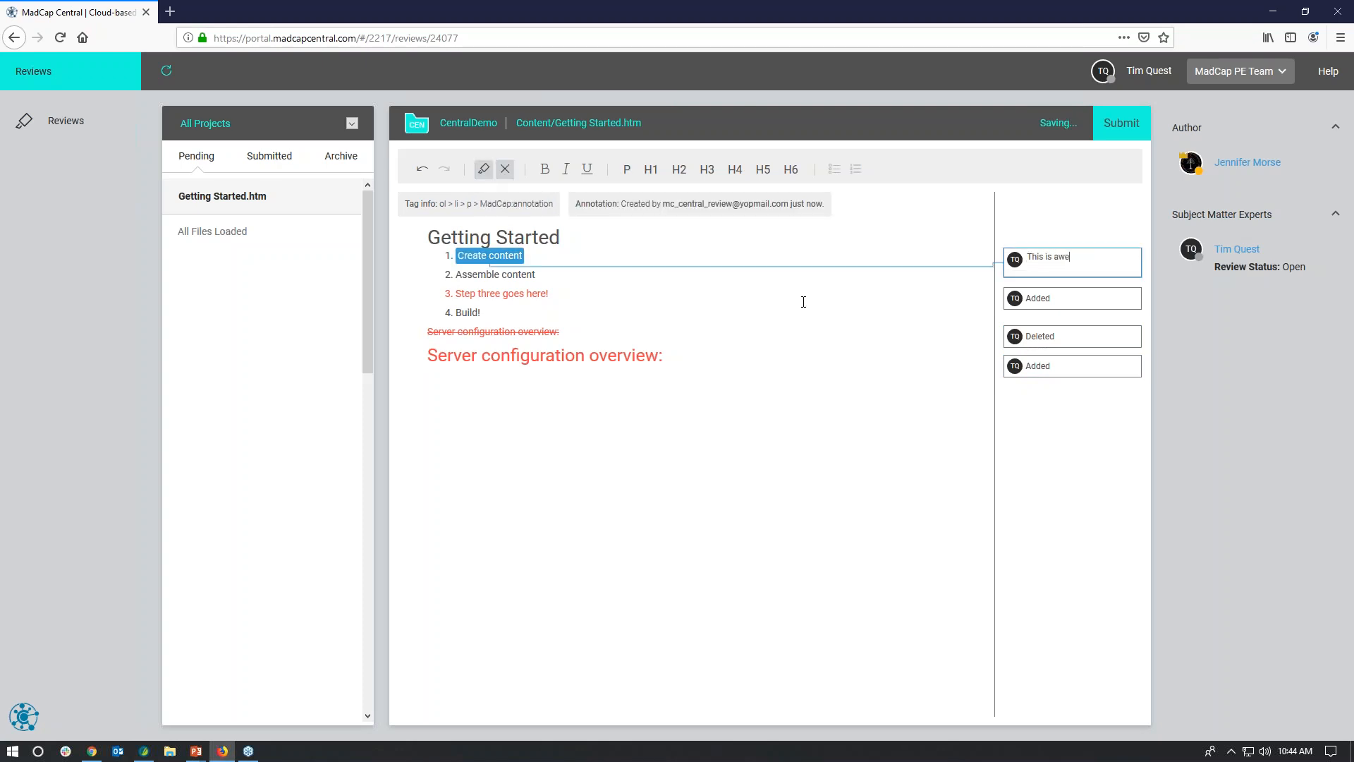
{"action": "type", "text": "rome!"}
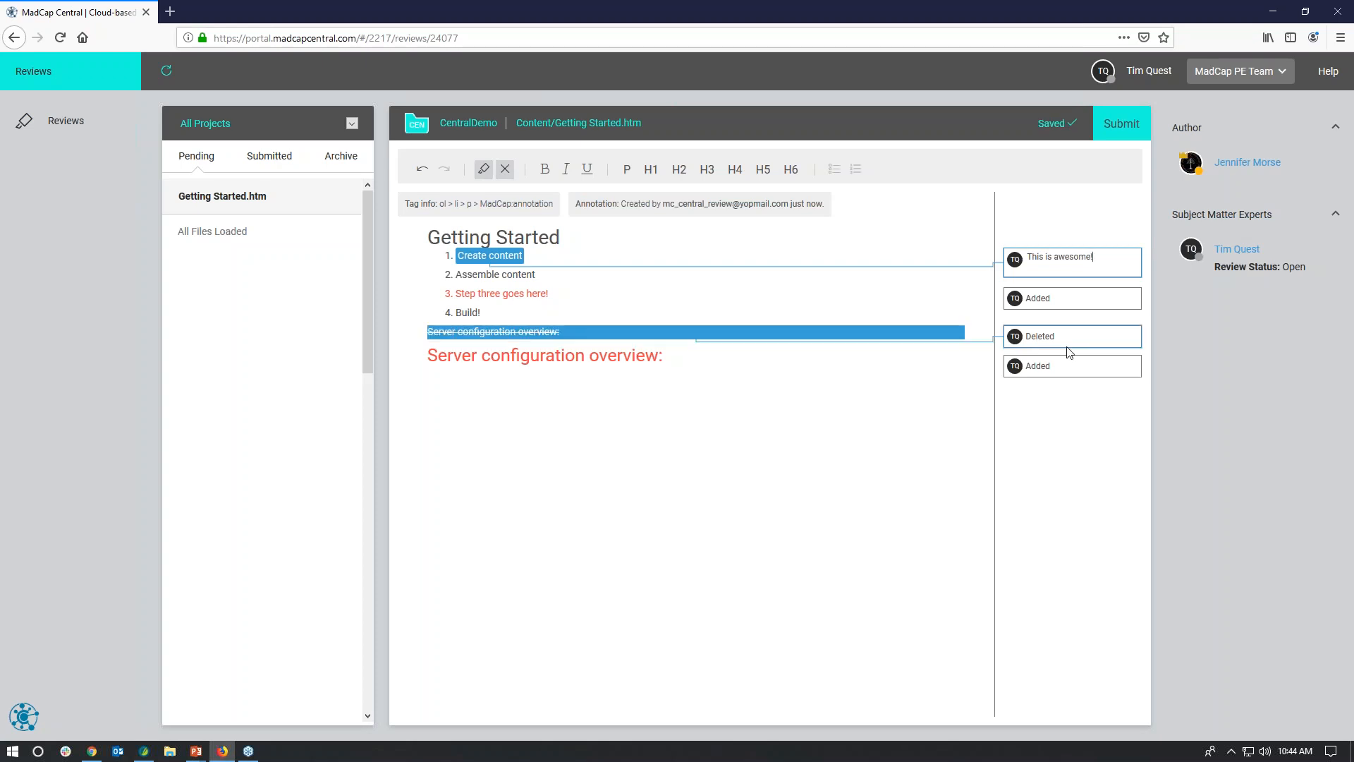
{"action": "left_click", "coordinate": [867, 343]}
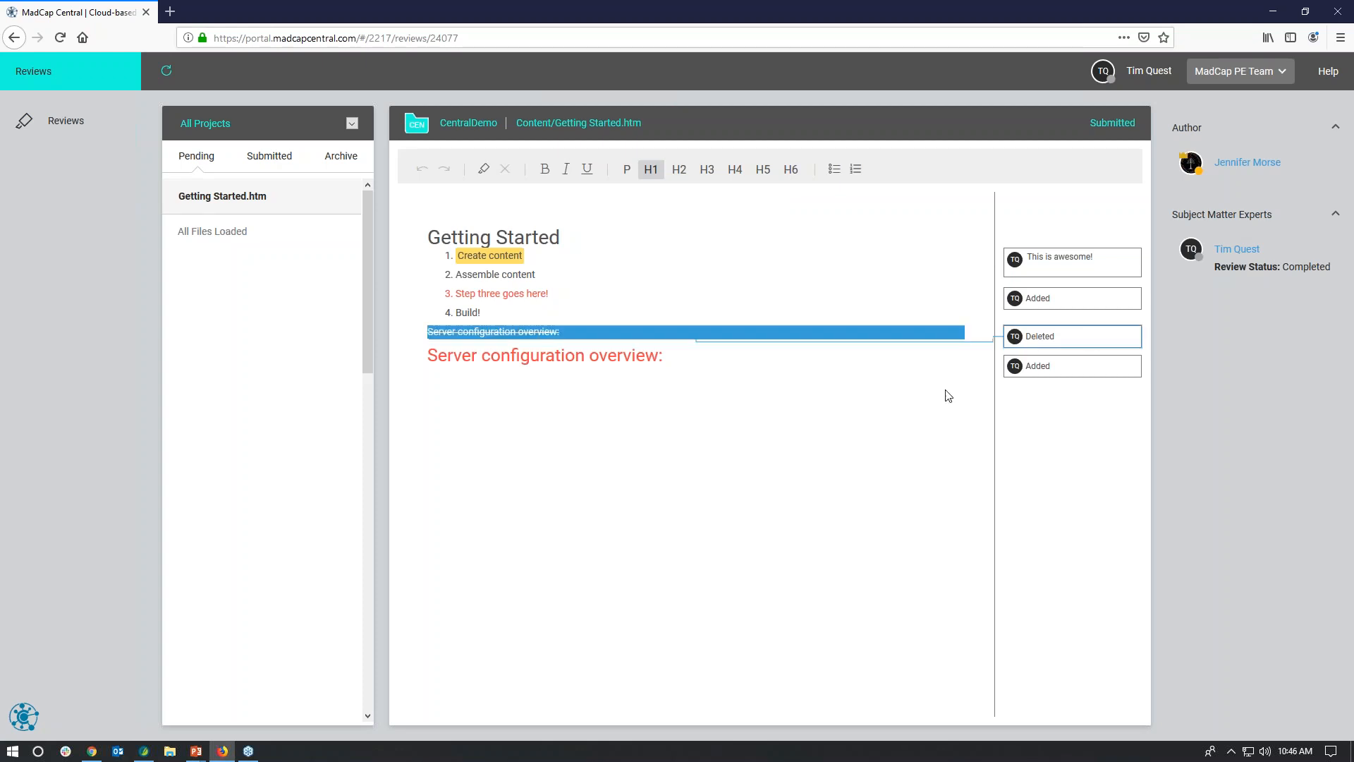
Step: Switch to the author's MadCap Central session in Chrome and open Getting Started.htm from the sent reviews
{"action": "mouse_move", "coordinate": [97, 753]}
{"action": "left_click", "coordinate": [94, 717]}
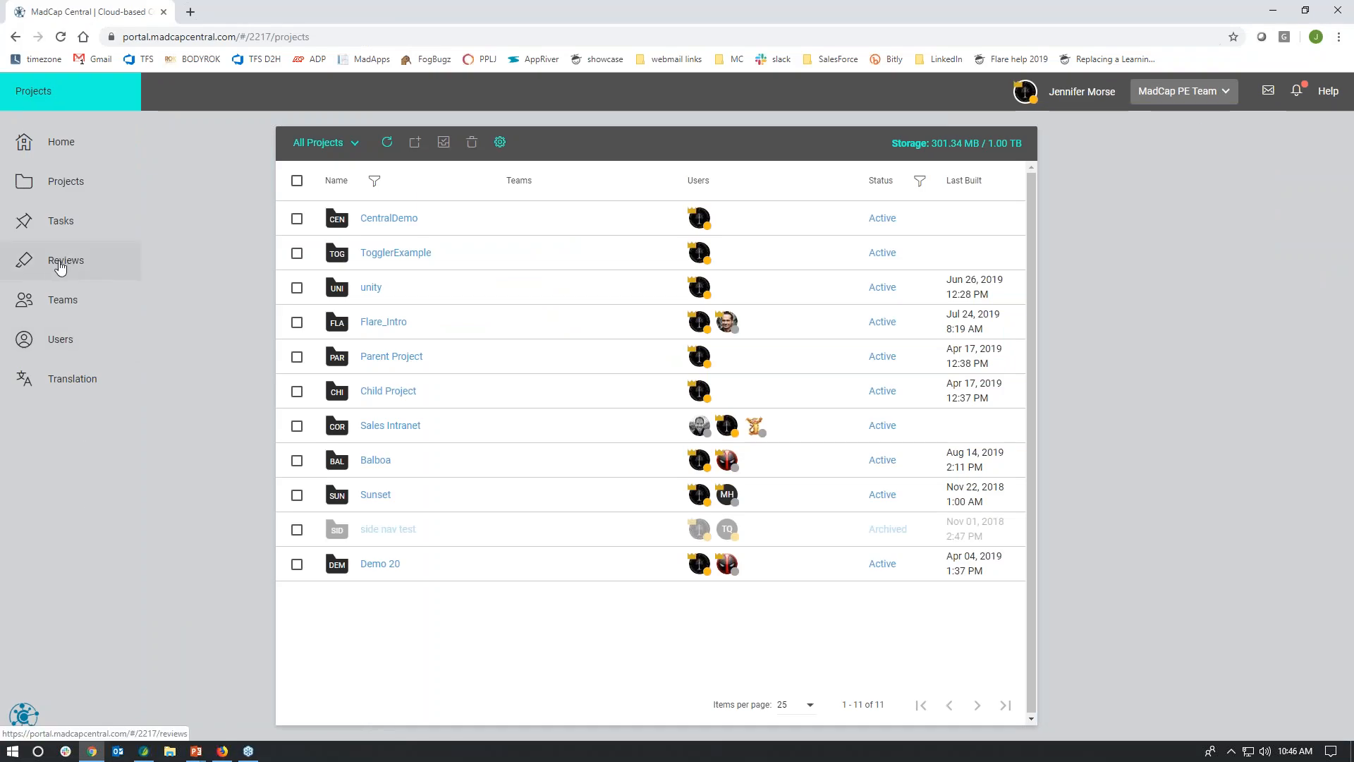
{"action": "left_click", "coordinate": [119, 271]}
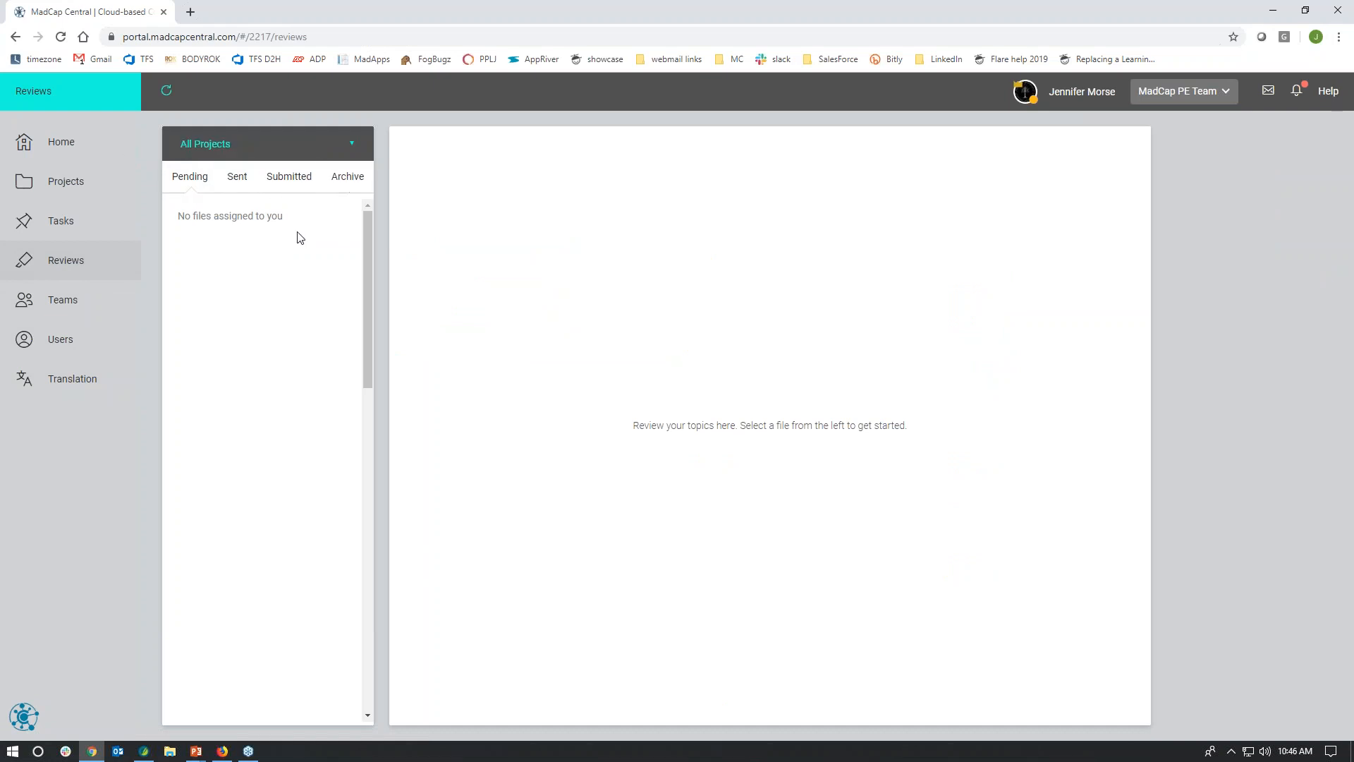
{"action": "left_click", "coordinate": [239, 186]}
{"action": "left_click", "coordinate": [236, 220]}
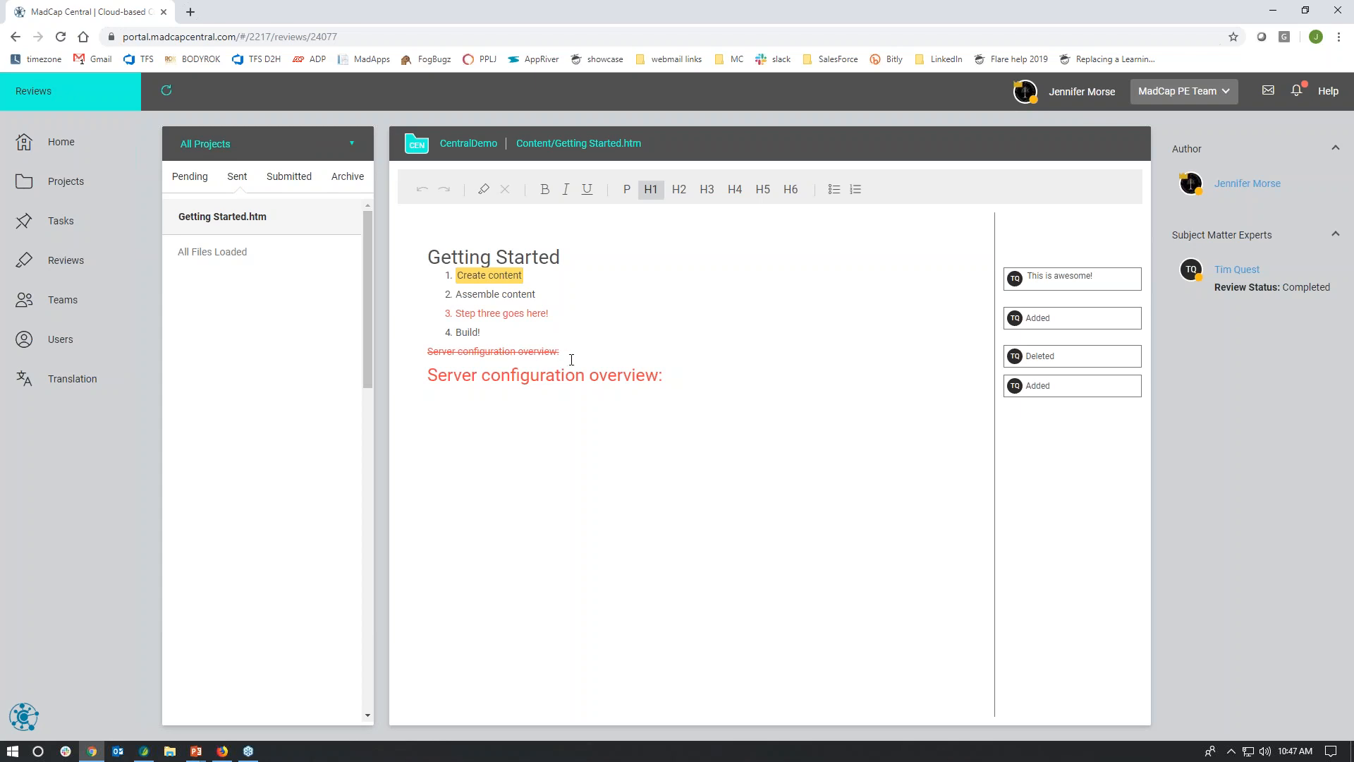
Step: Add two numbered items below "Build!" in the sent topic, leaving both without text
{"action": "left_click", "coordinate": [509, 331]}
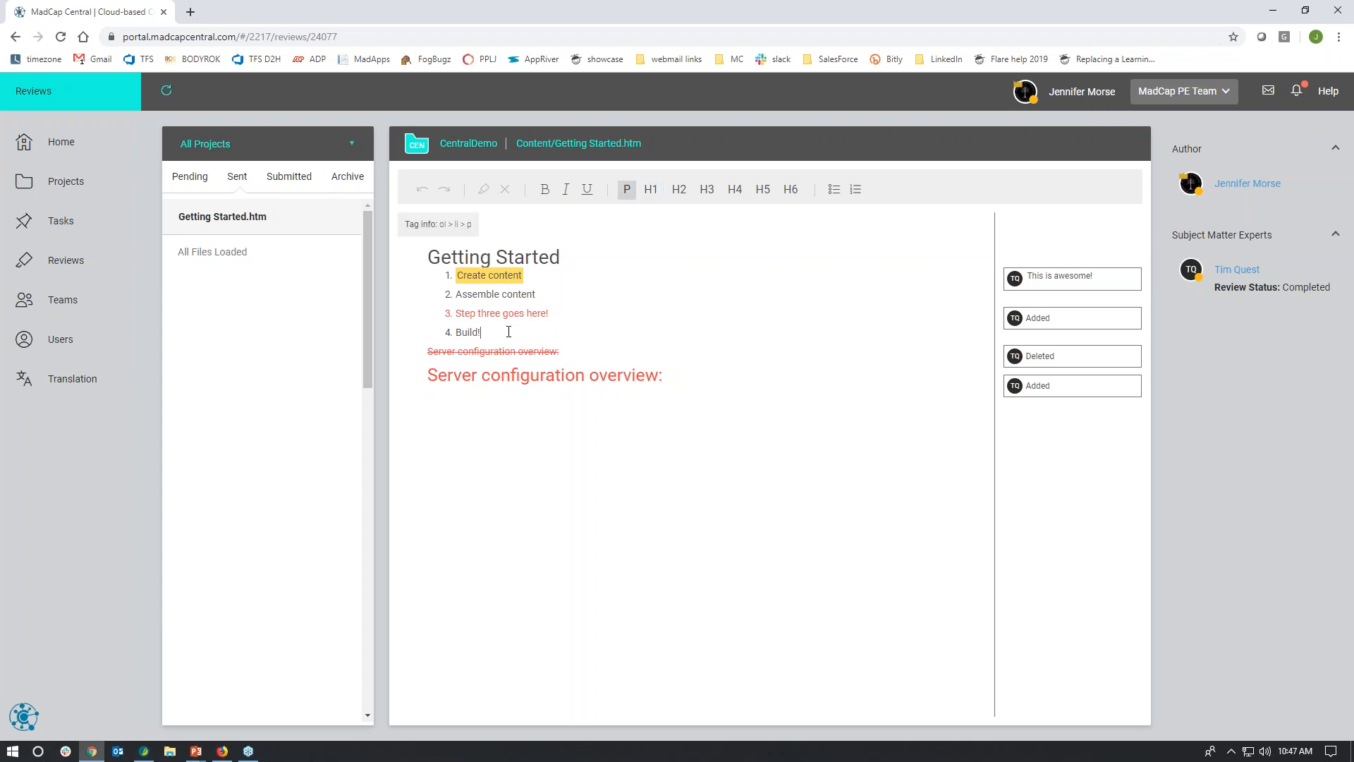
{"action": "key", "text": "Return"}
{"action": "type", "text": "Step five"}
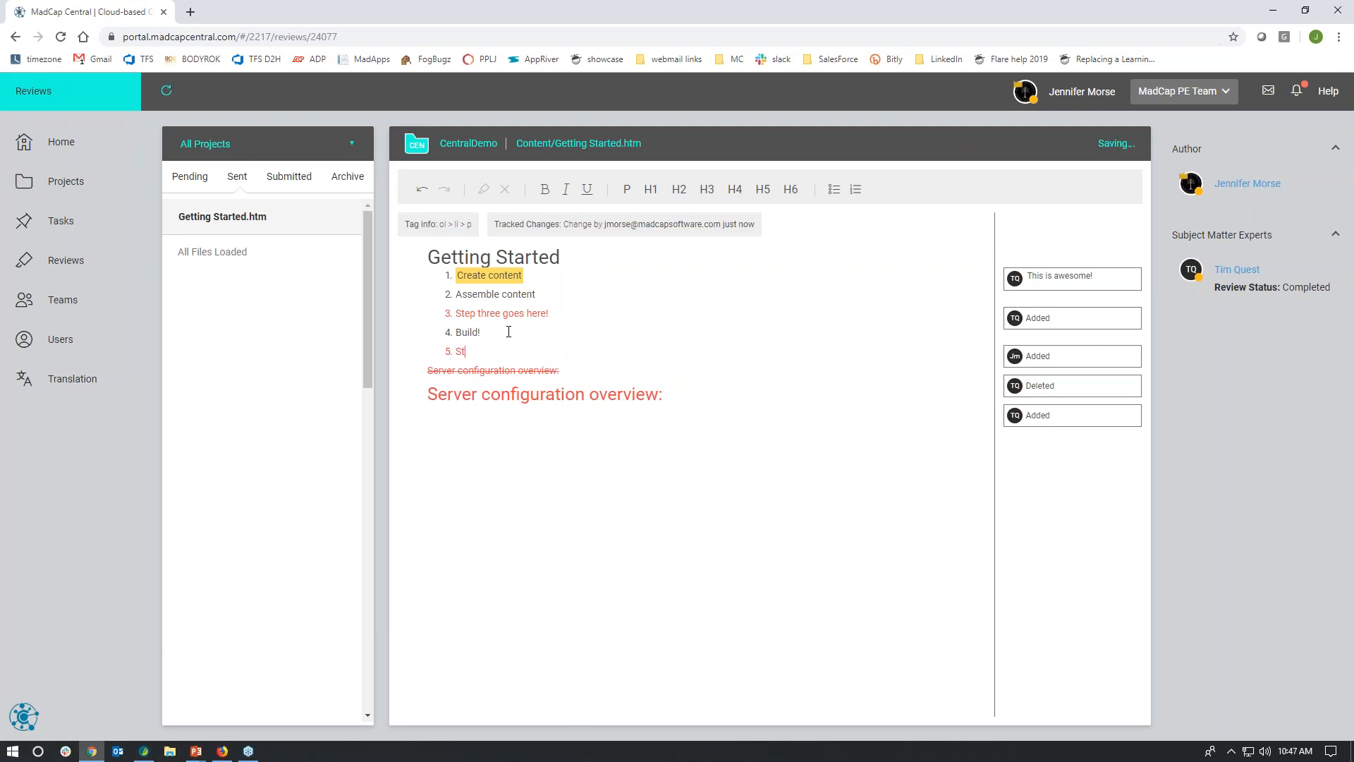
{"action": "key", "text": "BackSpace"}
{"action": "key", "text": "BackSpace"}
{"action": "key", "text": "BackSpace"}
{"action": "key", "text": "BackSpace"}
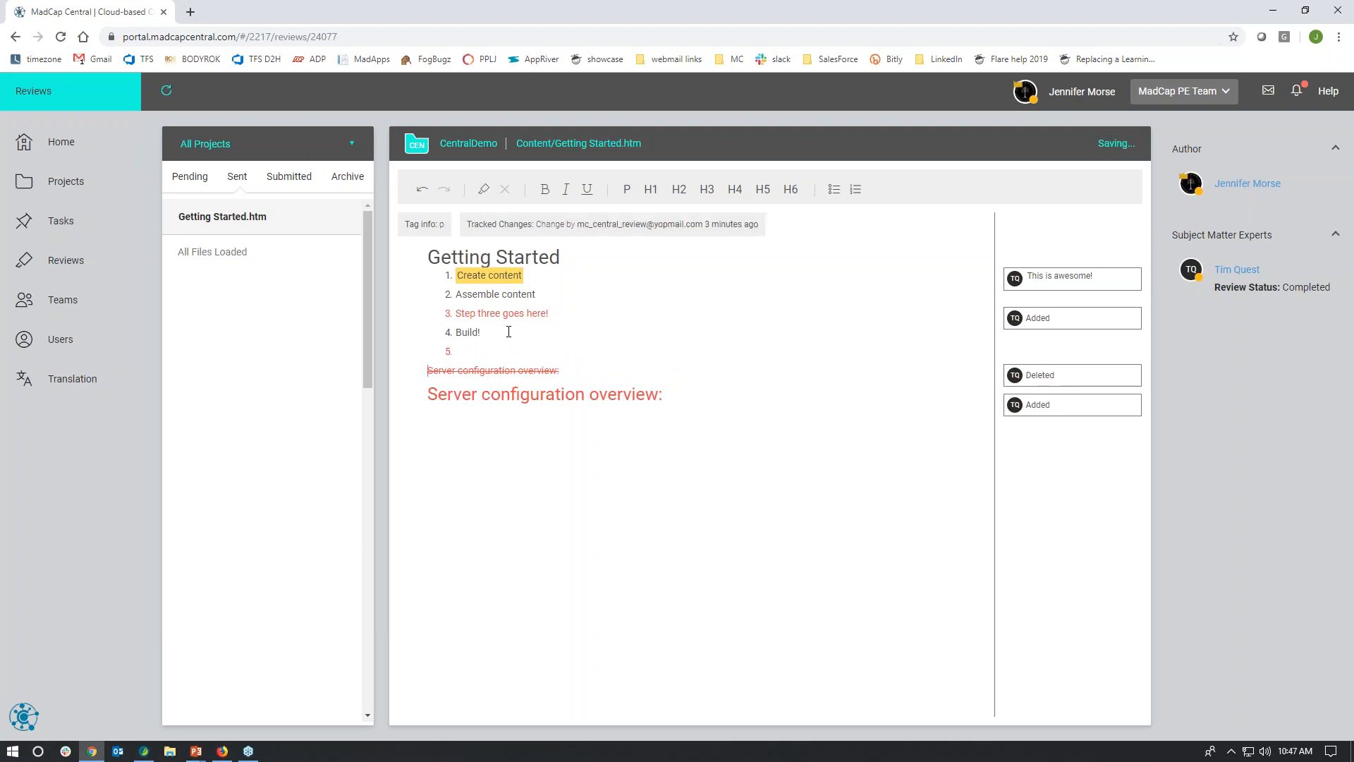
{"action": "key", "text": "Return"}
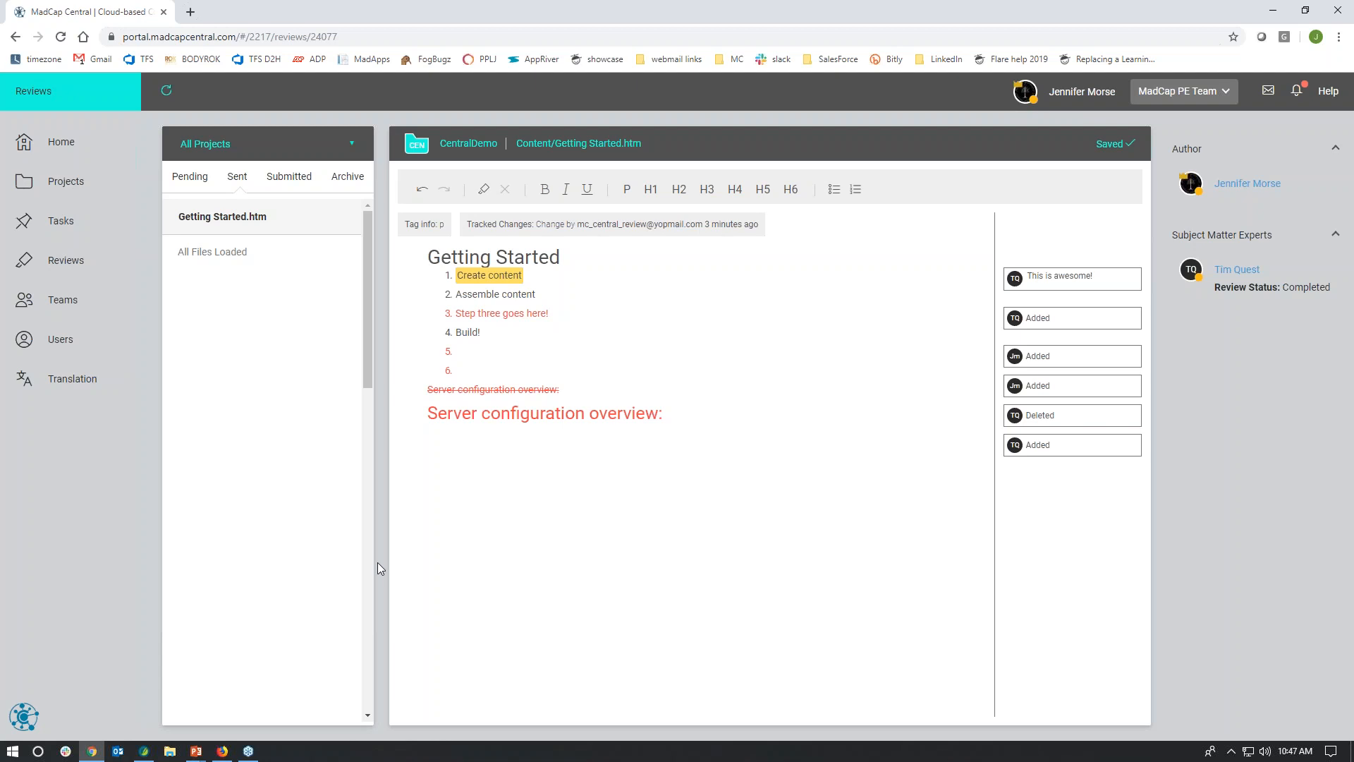
Step: Switch to MadCap Flare, open the submitted Getting Started topic from File Reviews, and agree to close its review process
{"action": "mouse_move", "coordinate": [147, 748]}
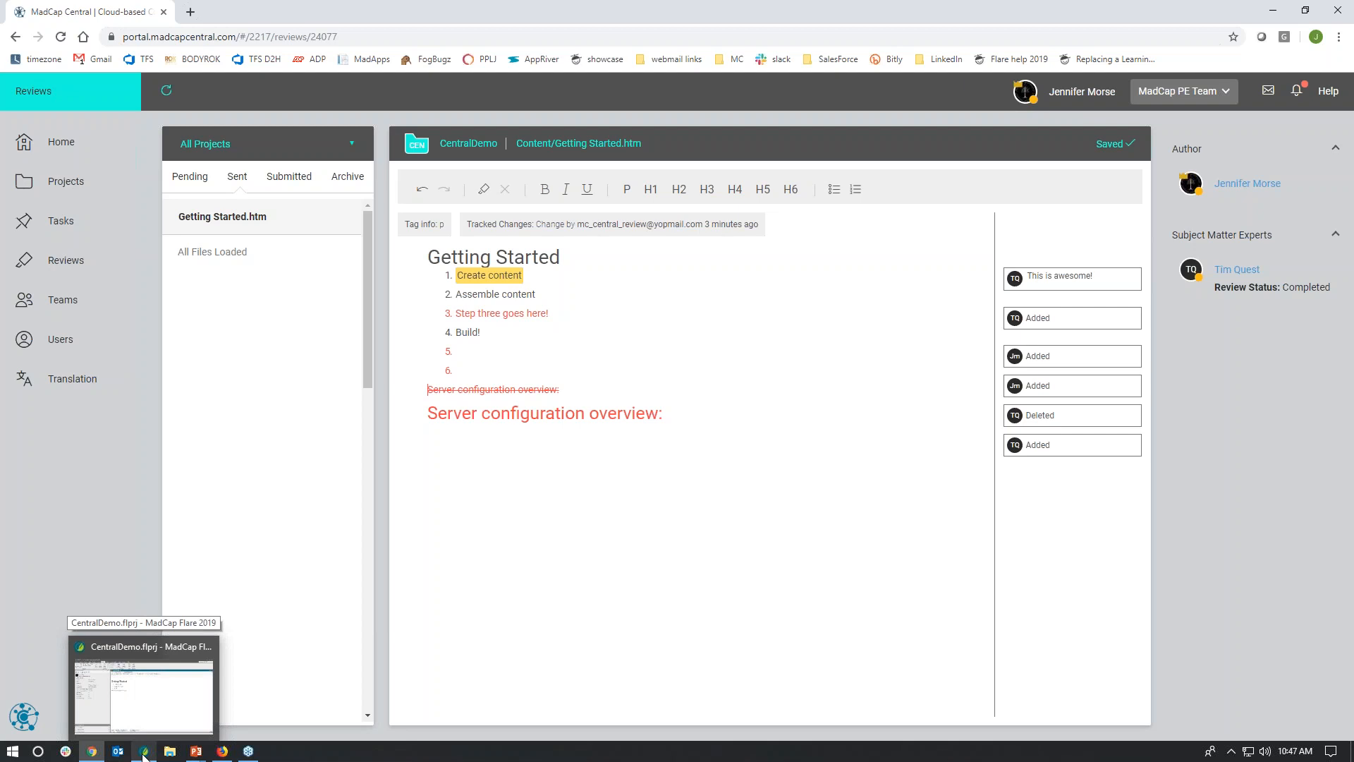
{"action": "left_click", "coordinate": [144, 753]}
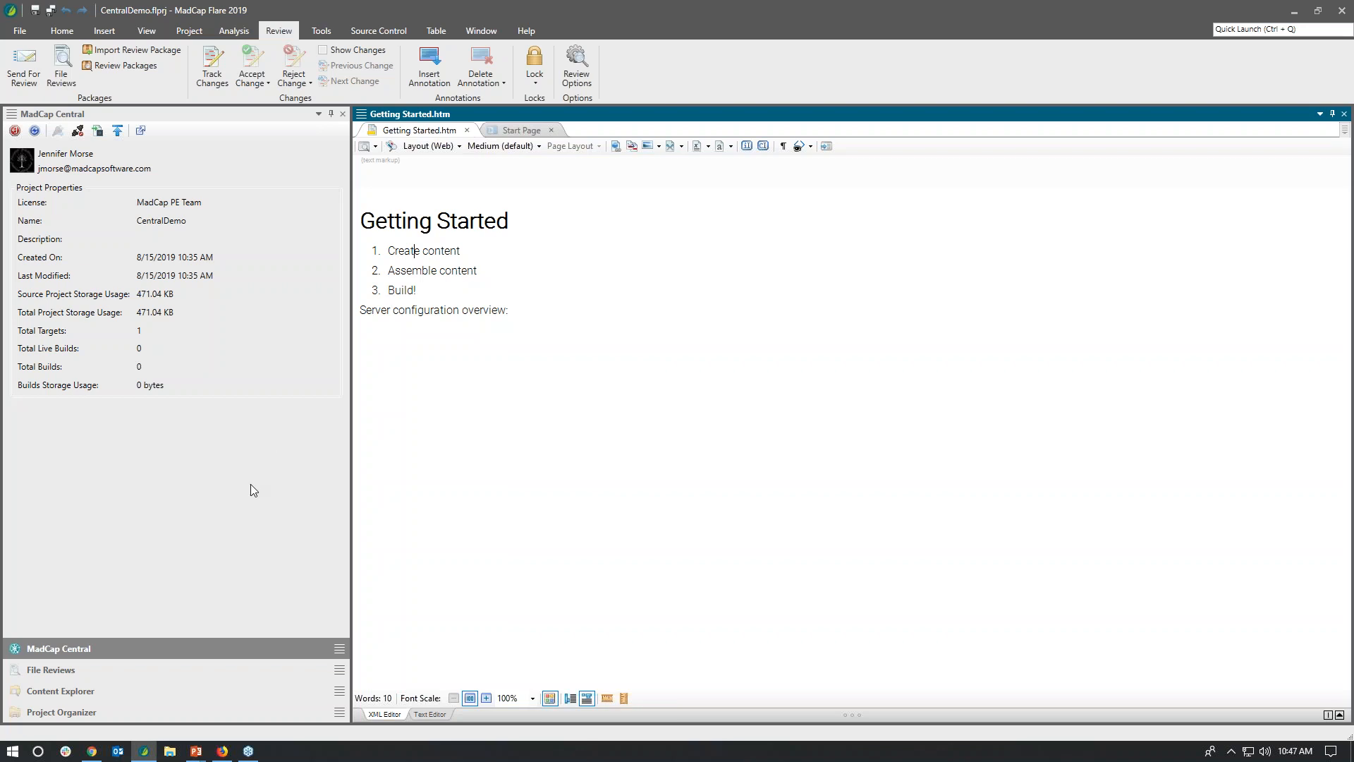
{"action": "left_click", "coordinate": [94, 674]}
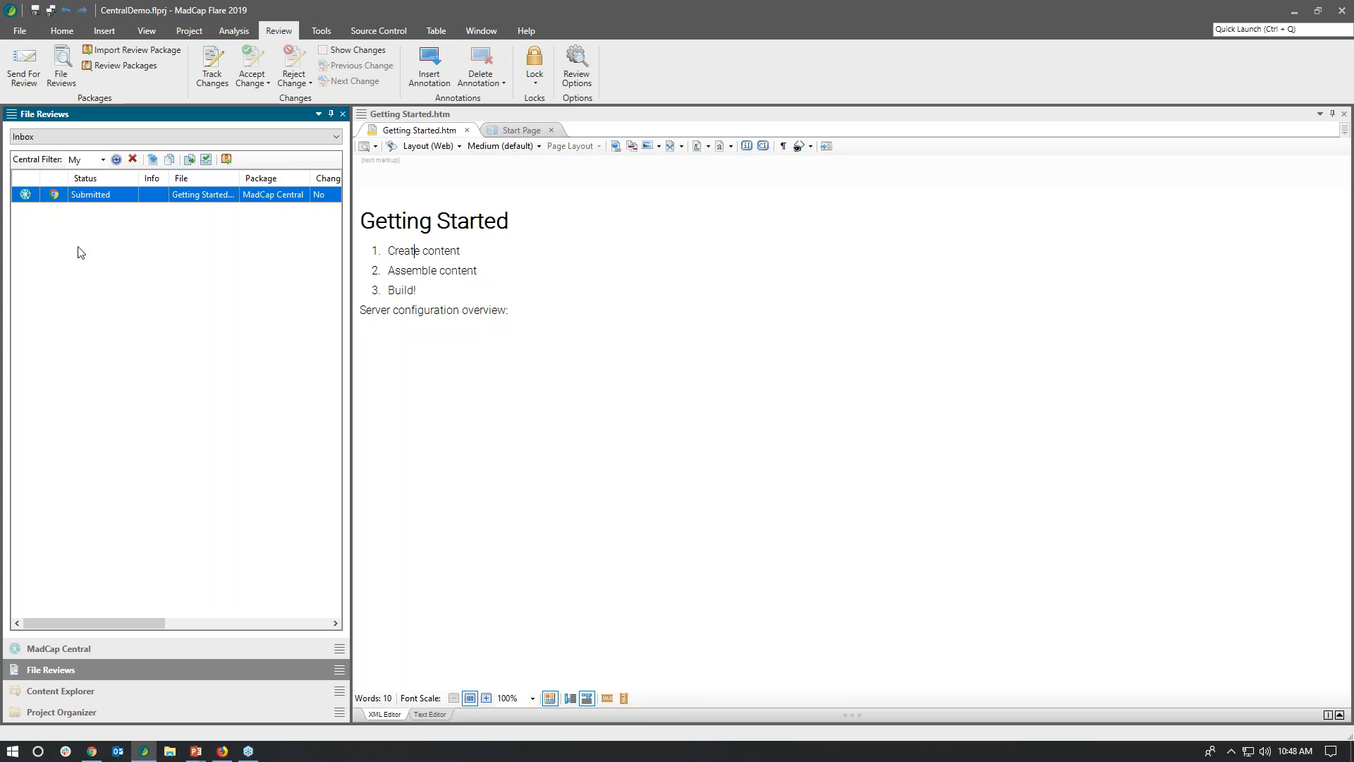
{"action": "double_click", "coordinate": [104, 200]}
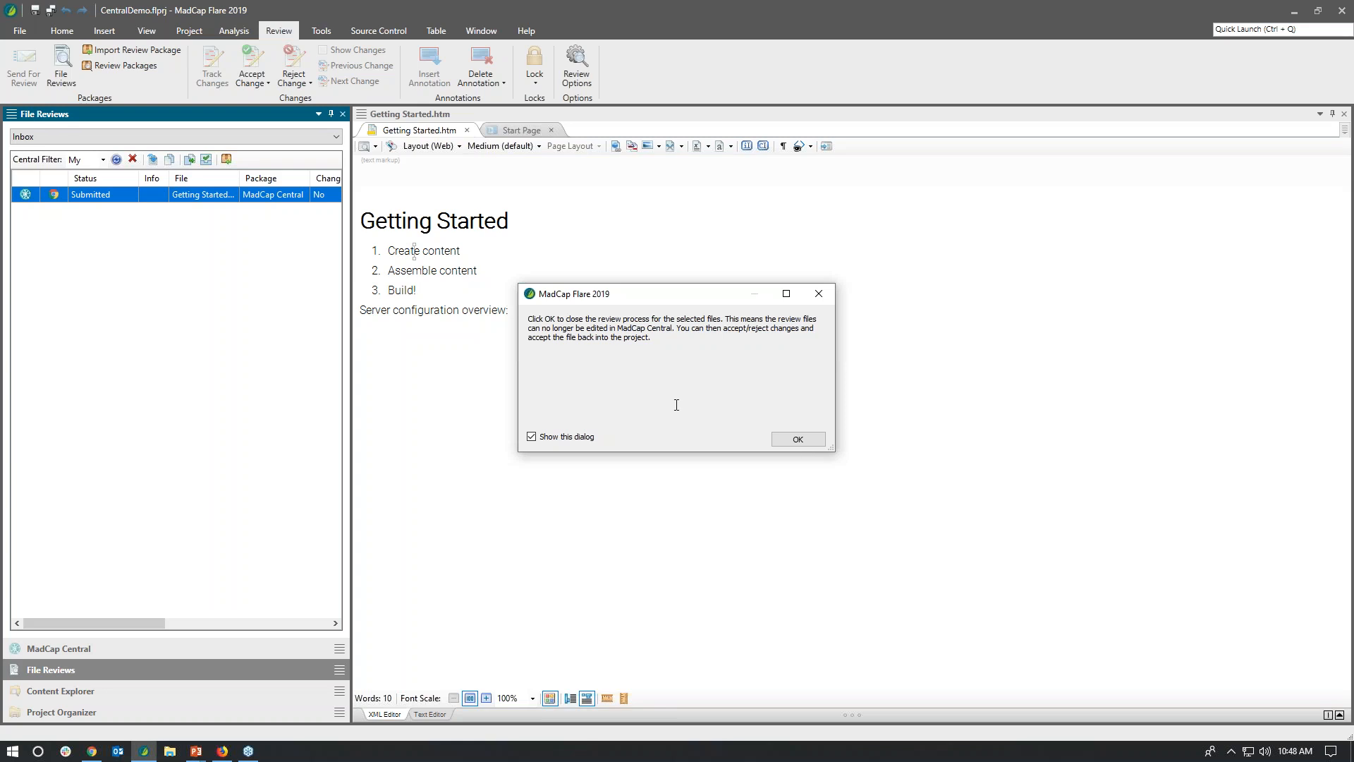
{"action": "left_click", "coordinate": [797, 440]}
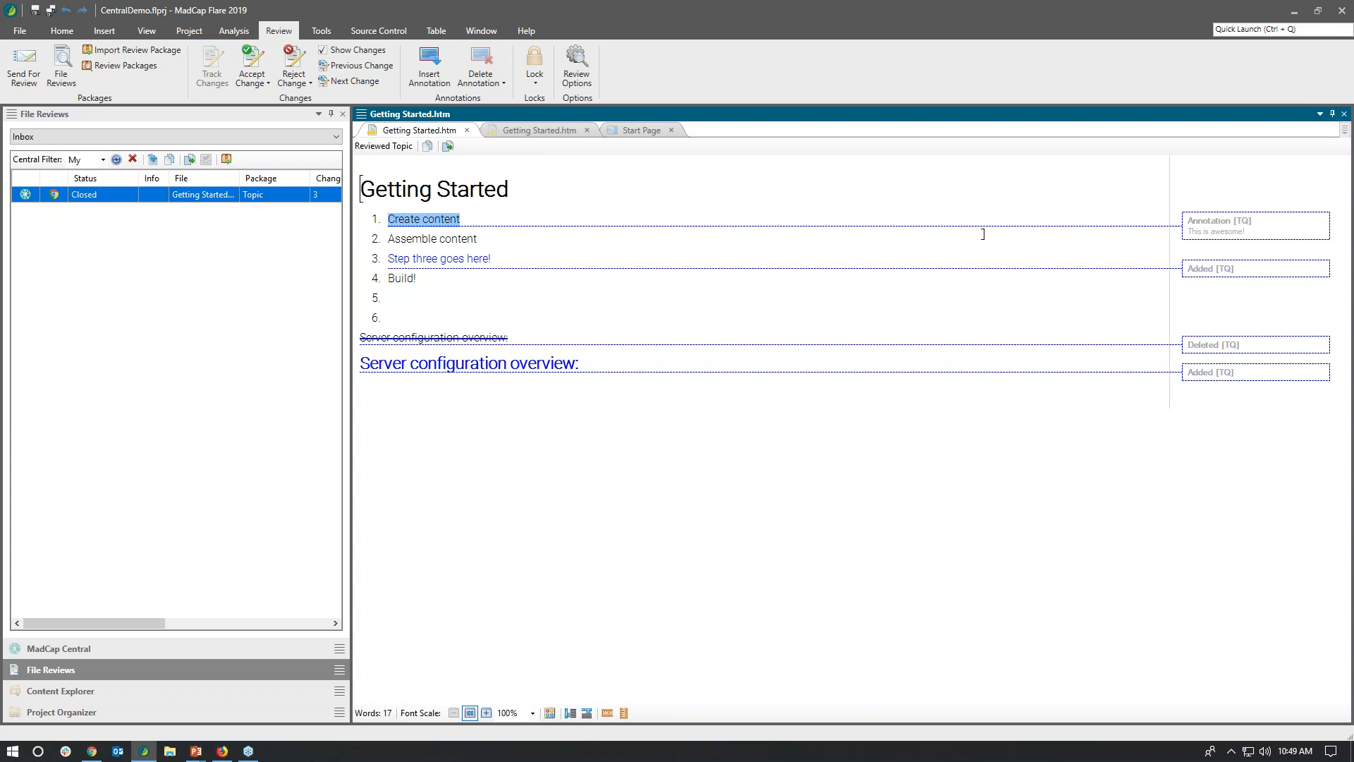
Step: Accept the "Step three goes here!" insertion, and accept all remaining changes in the reviewed topic
{"action": "left_click", "coordinate": [1210, 266]}
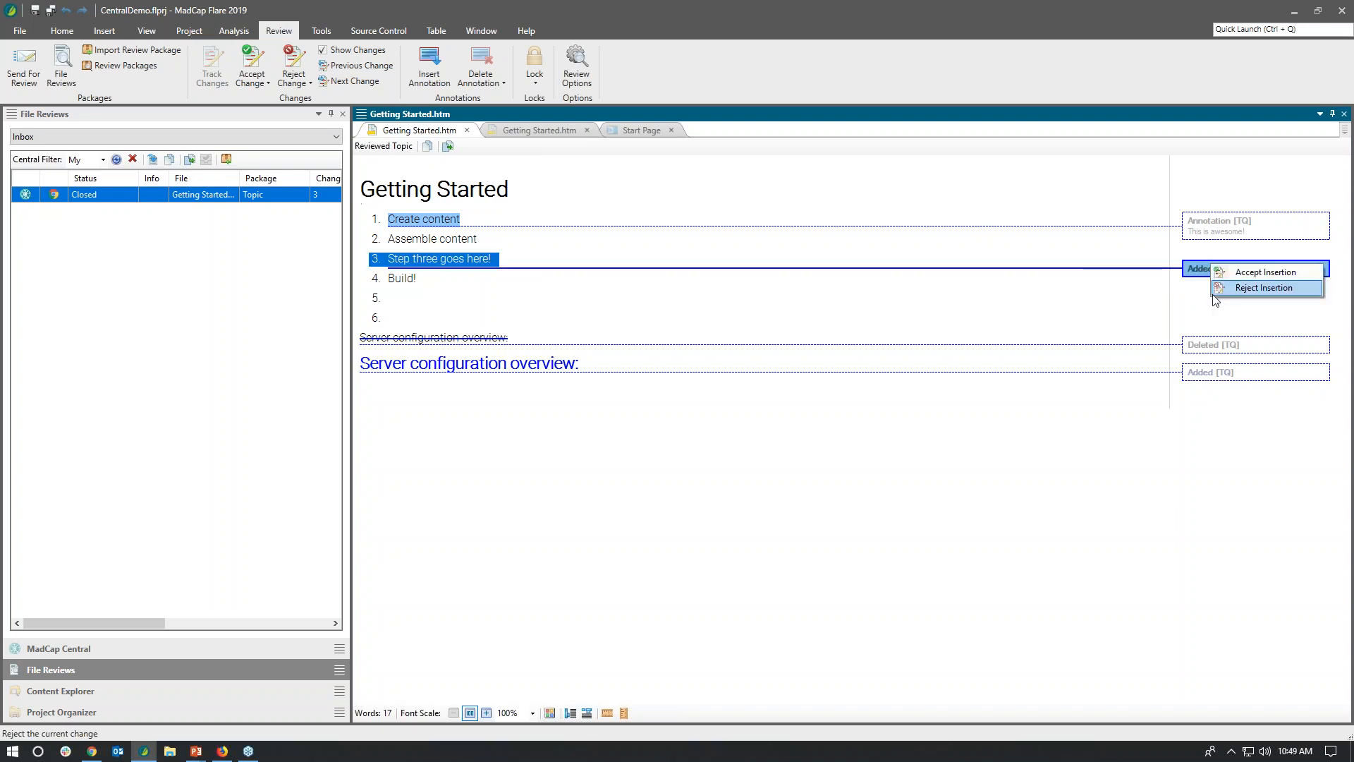
{"action": "left_click", "coordinate": [1262, 277]}
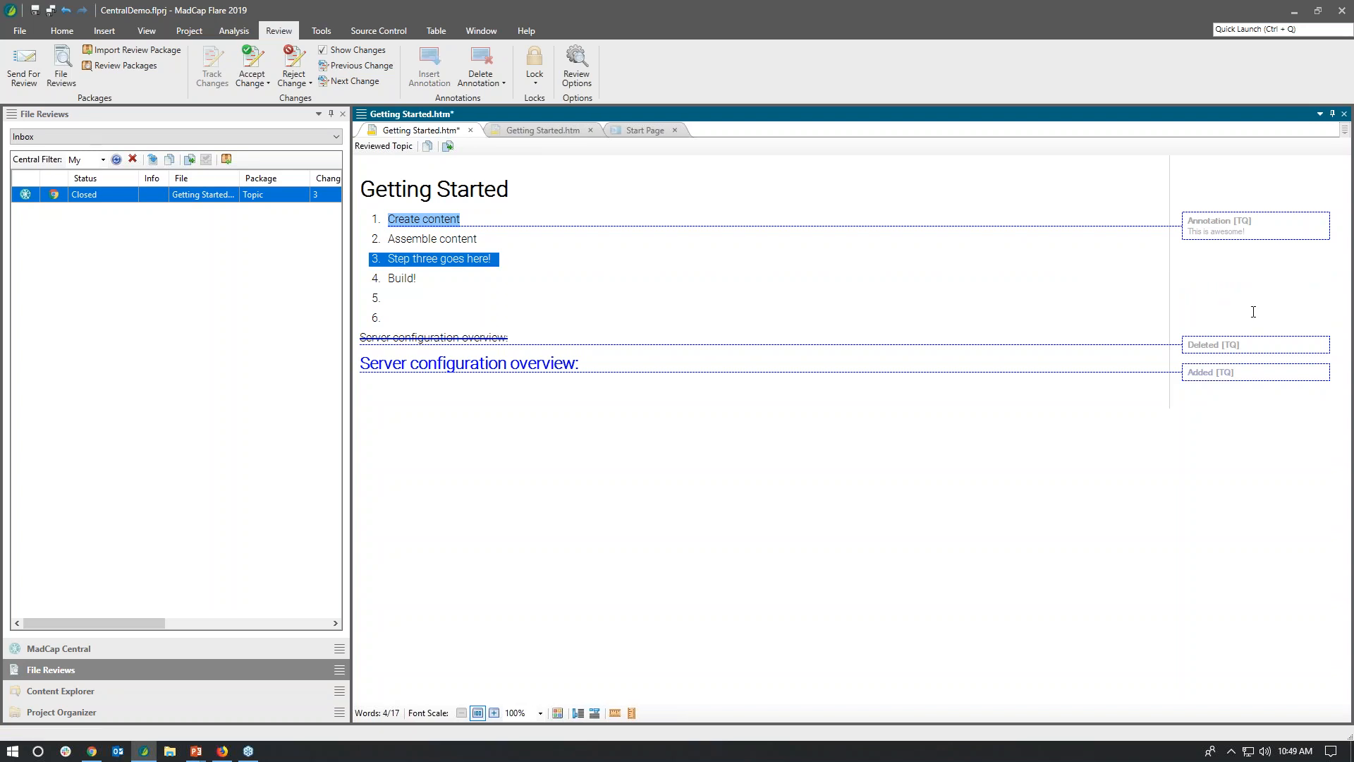
{"action": "mouse_move", "coordinate": [1240, 344]}
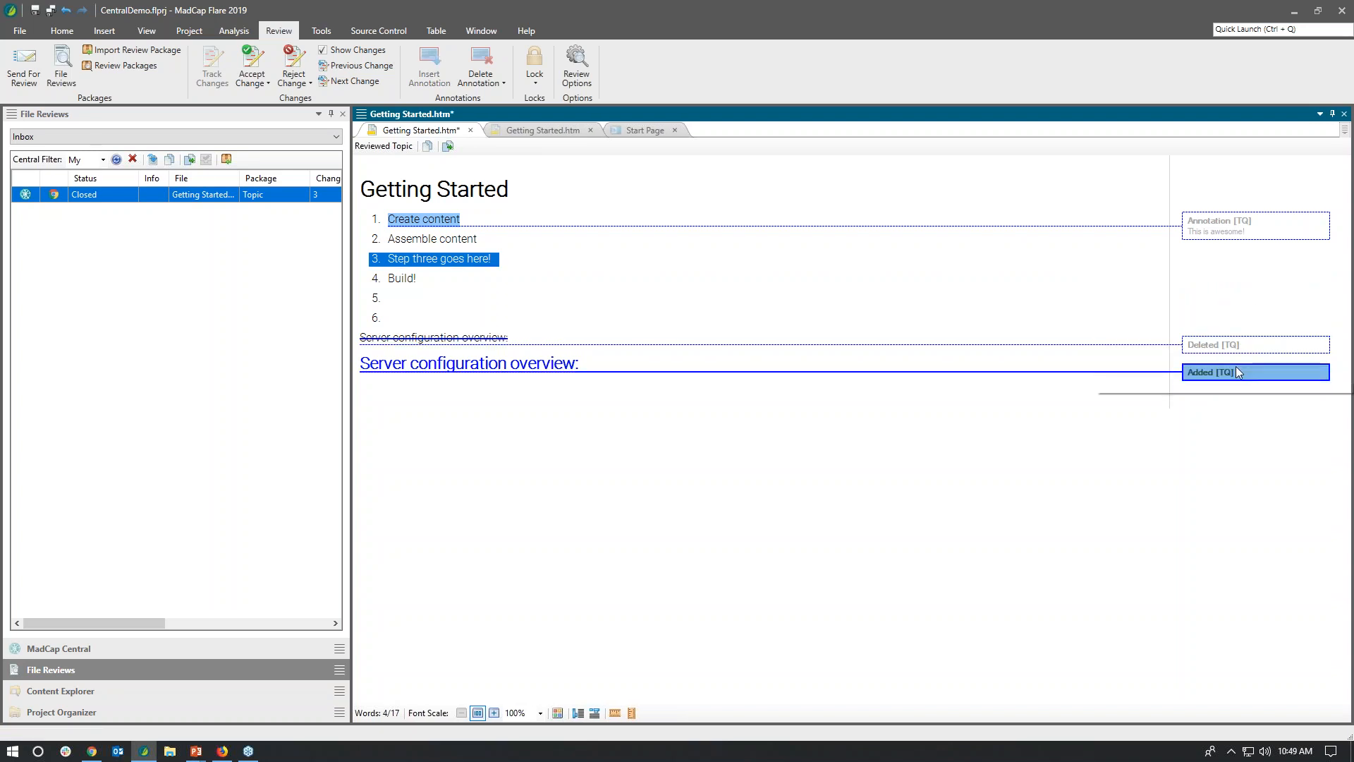
{"action": "left_click", "coordinate": [267, 84]}
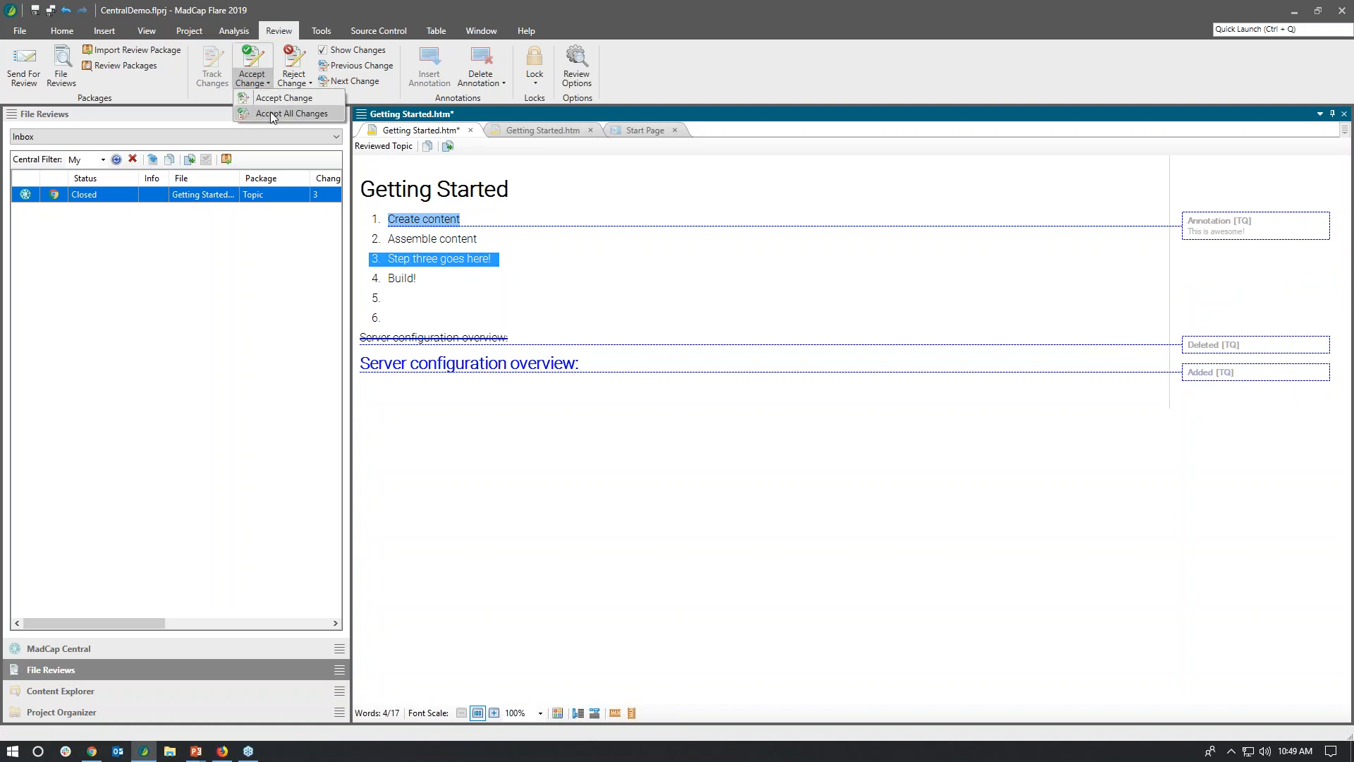
{"action": "left_click", "coordinate": [320, 113]}
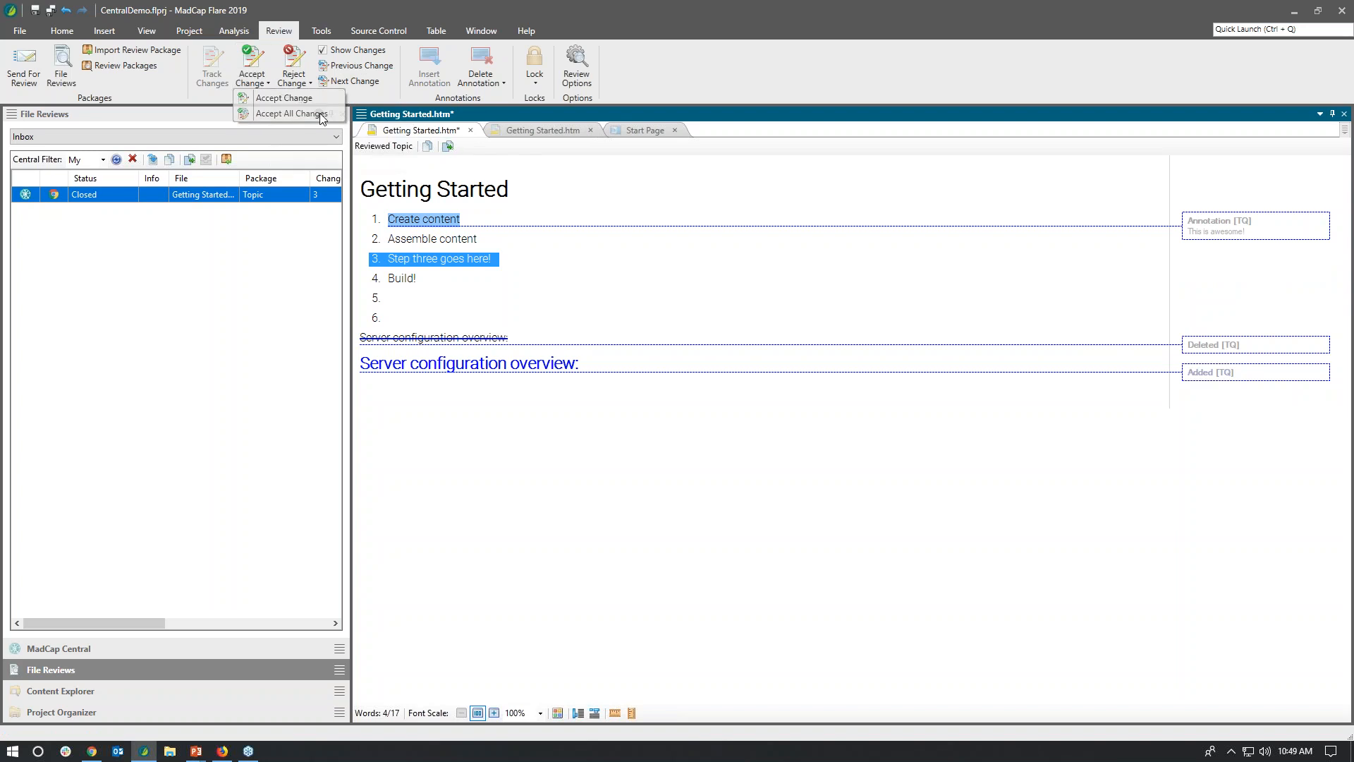
{"action": "left_click", "coordinate": [684, 428]}
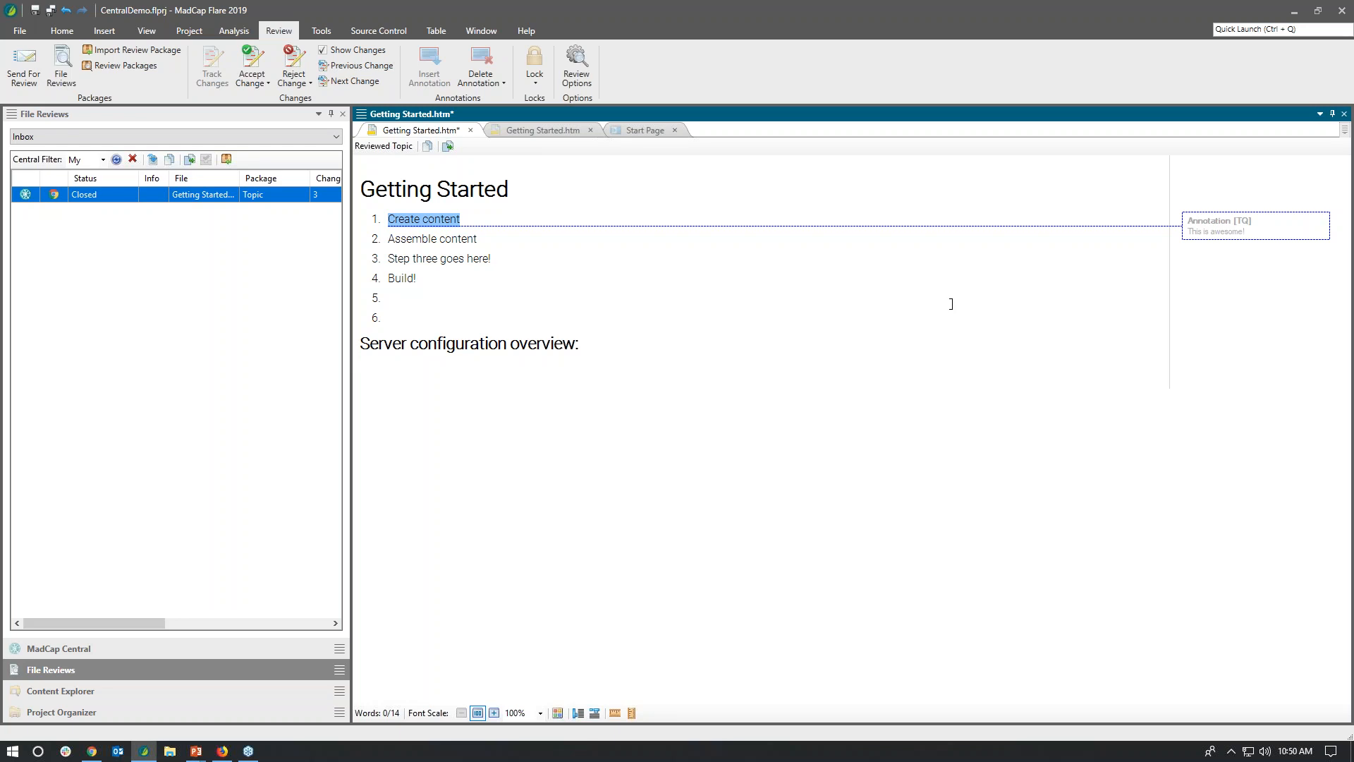
{"action": "left_click", "coordinate": [1215, 230]}
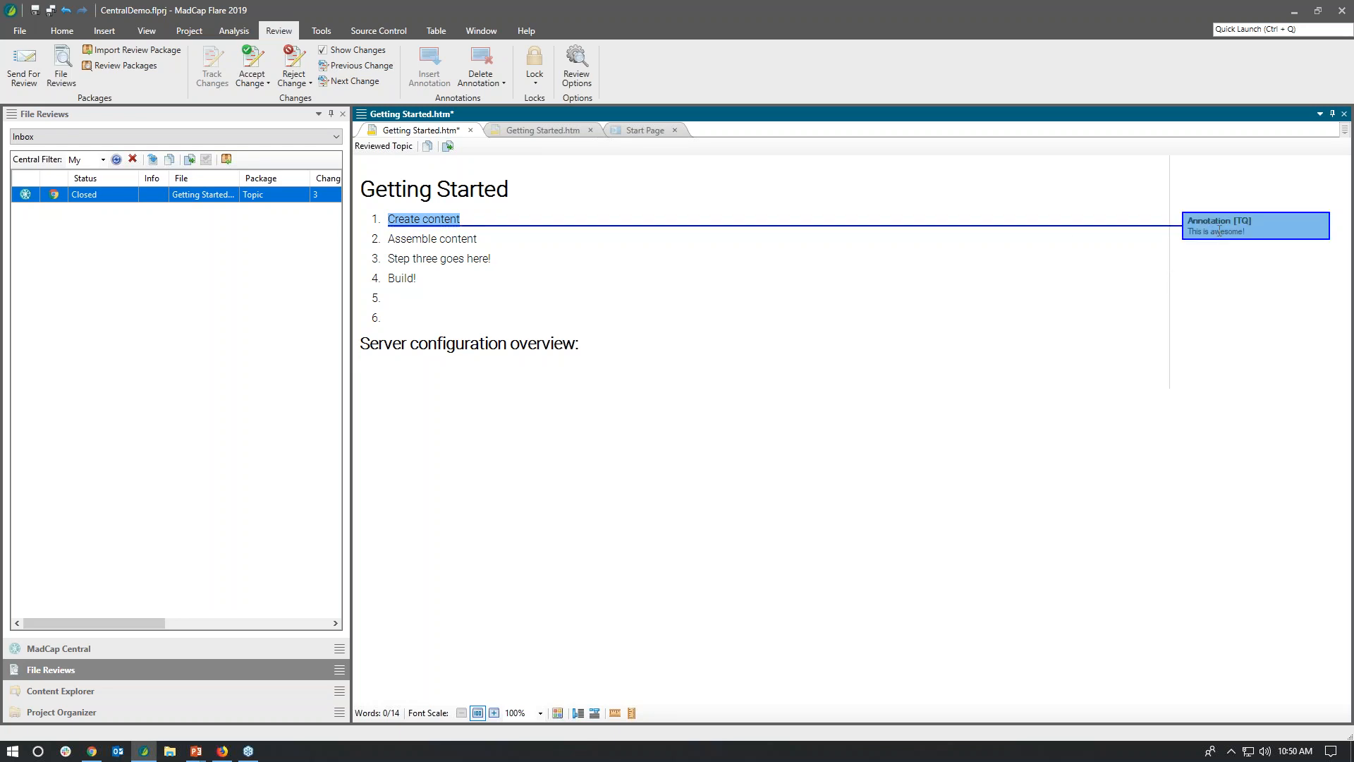
{"action": "right_click", "coordinate": [1220, 228]}
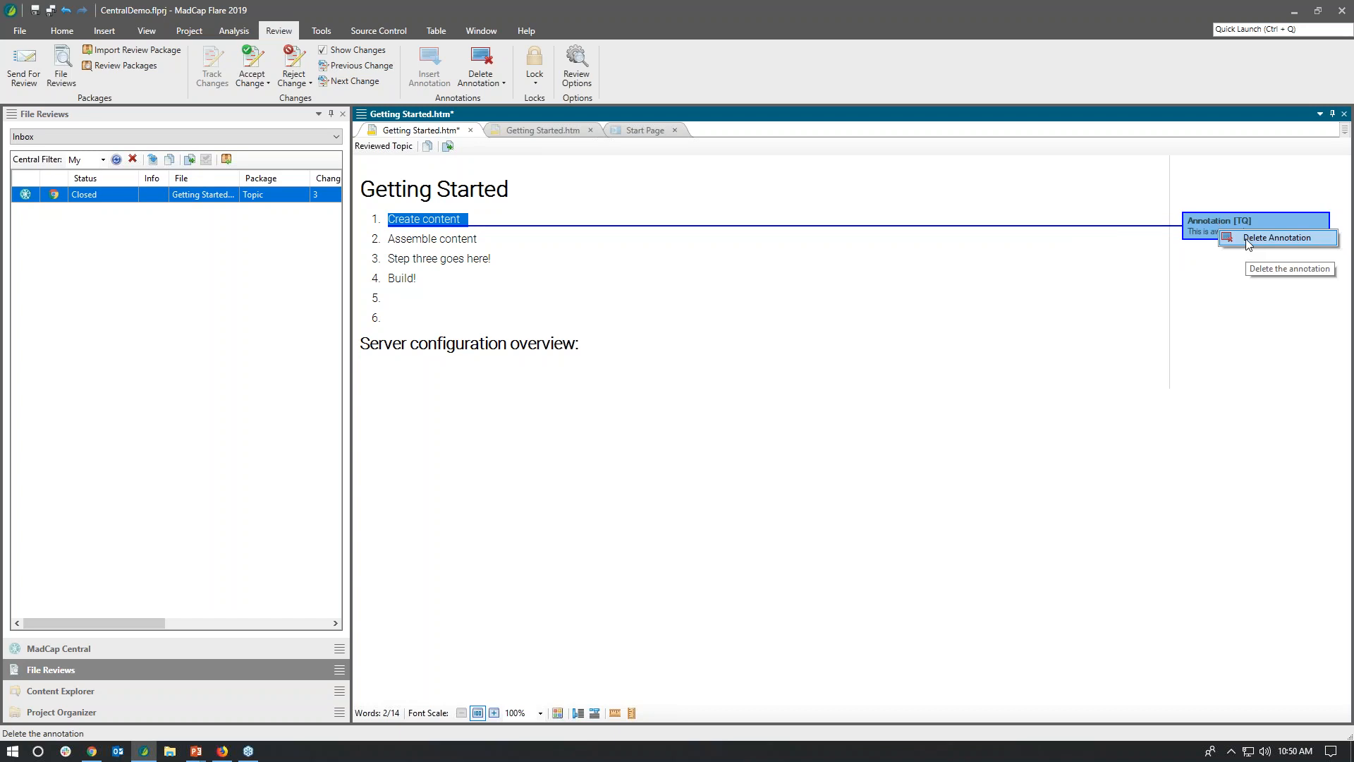
{"action": "left_click", "coordinate": [1068, 245]}
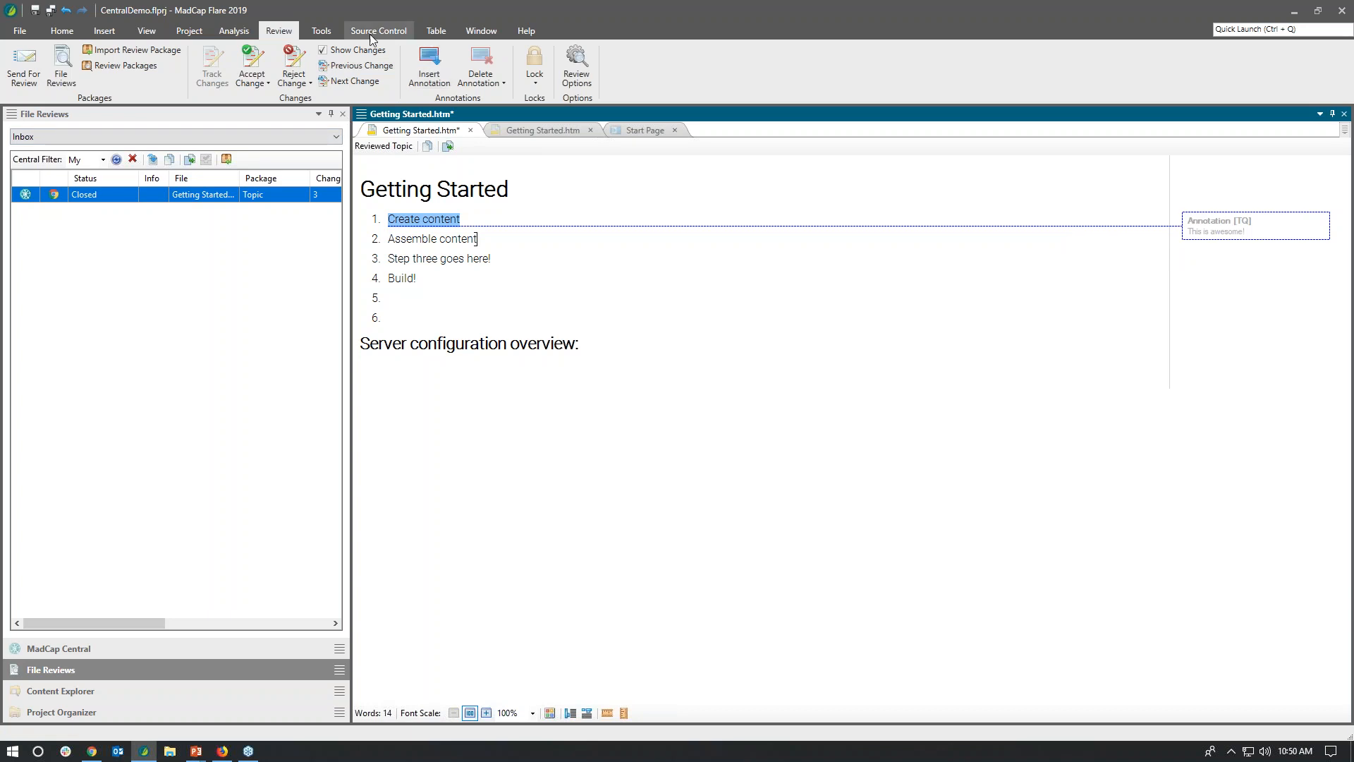
{"action": "left_click", "coordinate": [352, 53]}
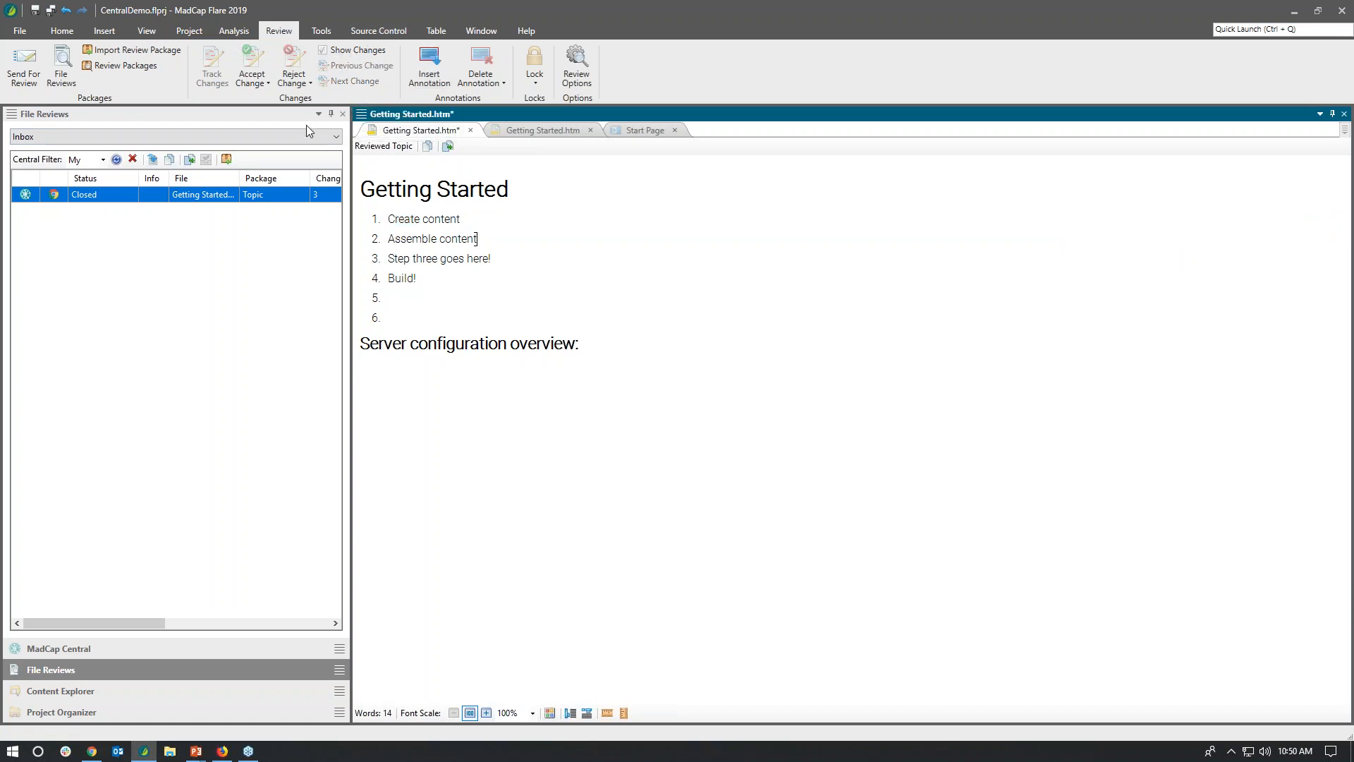
{"action": "left_click", "coordinate": [324, 54]}
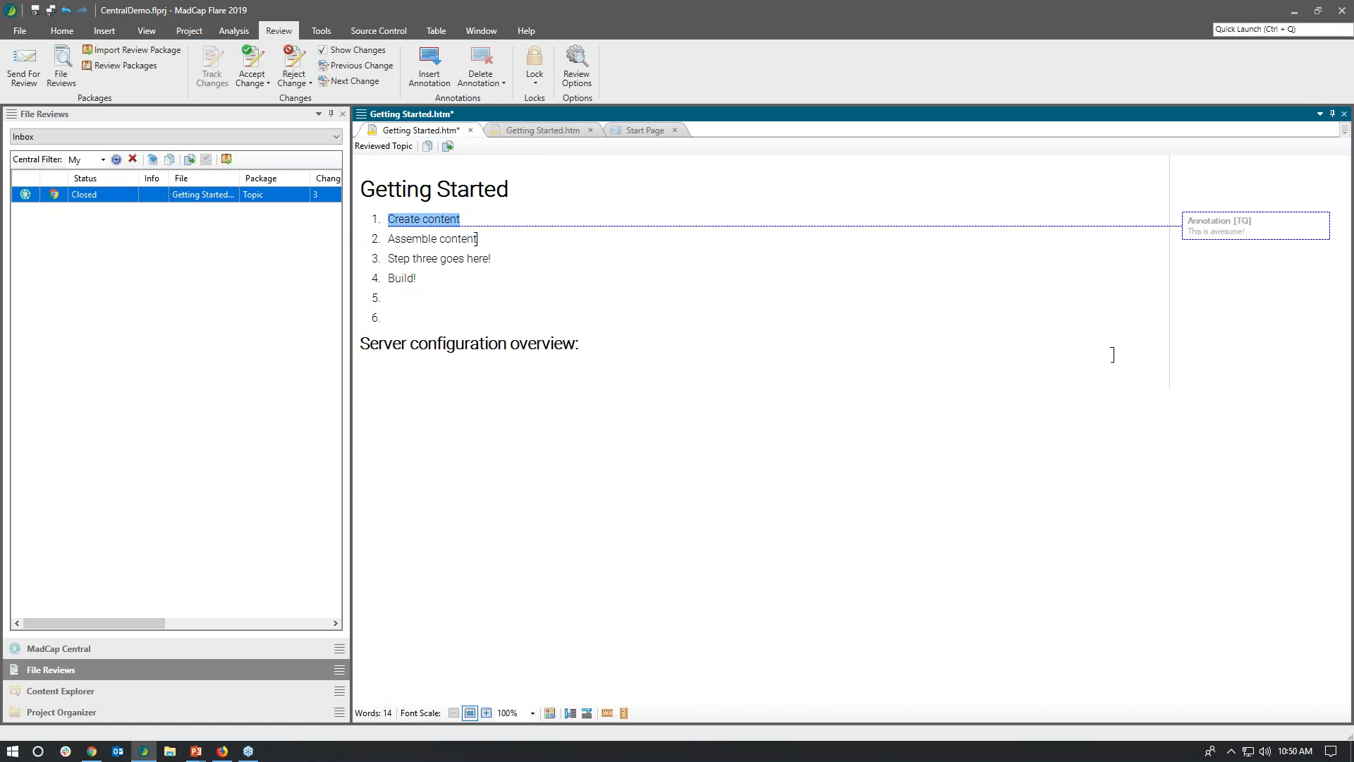
Step: Delete the "This is awesome!" annotation on "Create content" and turn off the display of changes
{"action": "right_click", "coordinate": [1214, 233]}
{"action": "left_click", "coordinate": [1248, 240]}
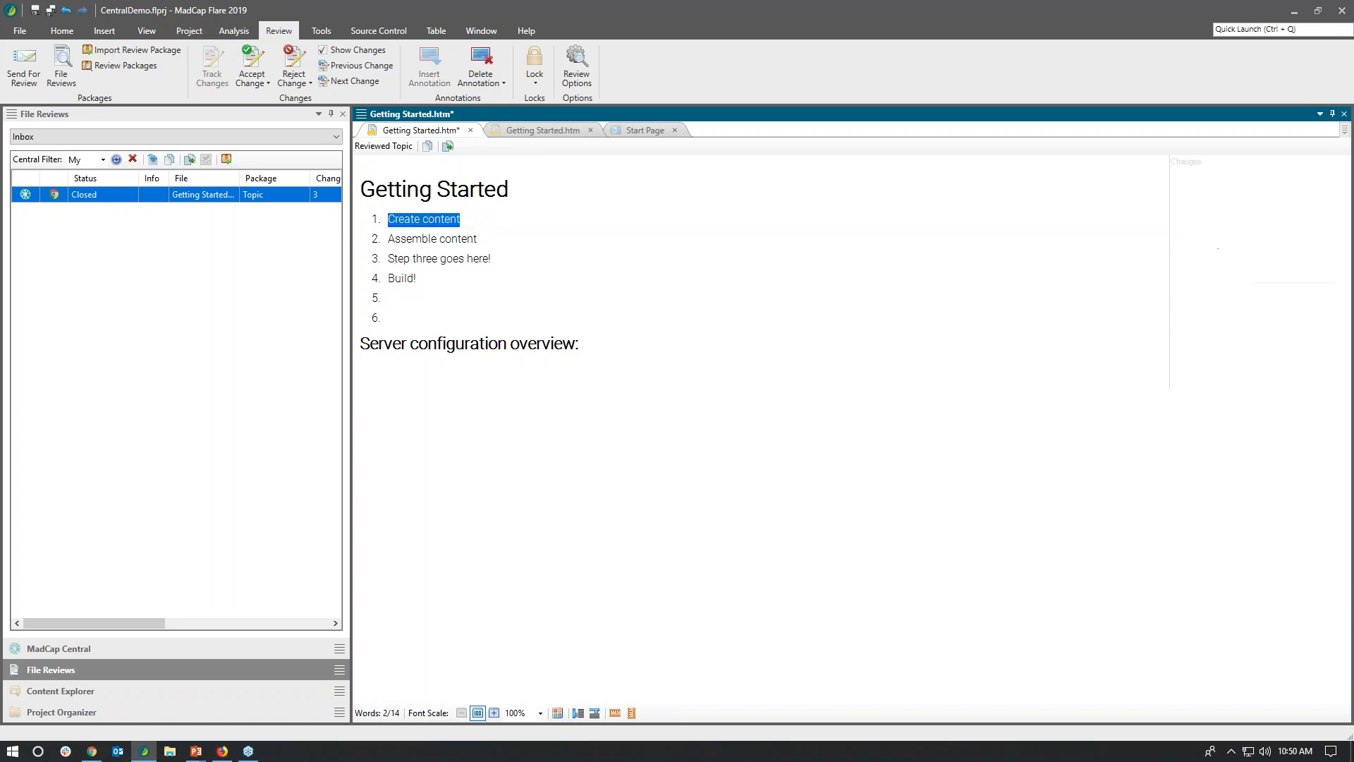
{"action": "left_click", "coordinate": [322, 52]}
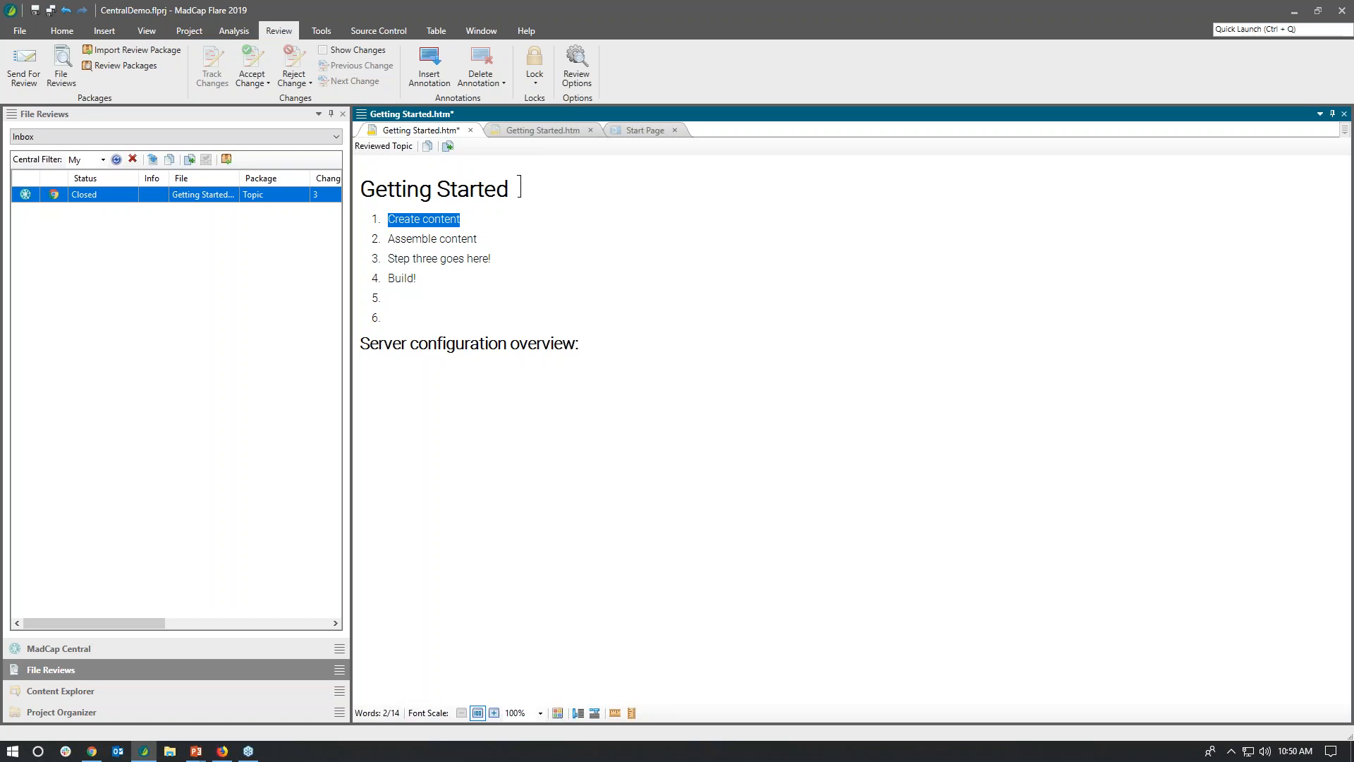
Step: Accept the reviewed Getting Started file along with its unresolved changes, and open Getting Started.htm from the project content
{"action": "left_click", "coordinate": [449, 147]}
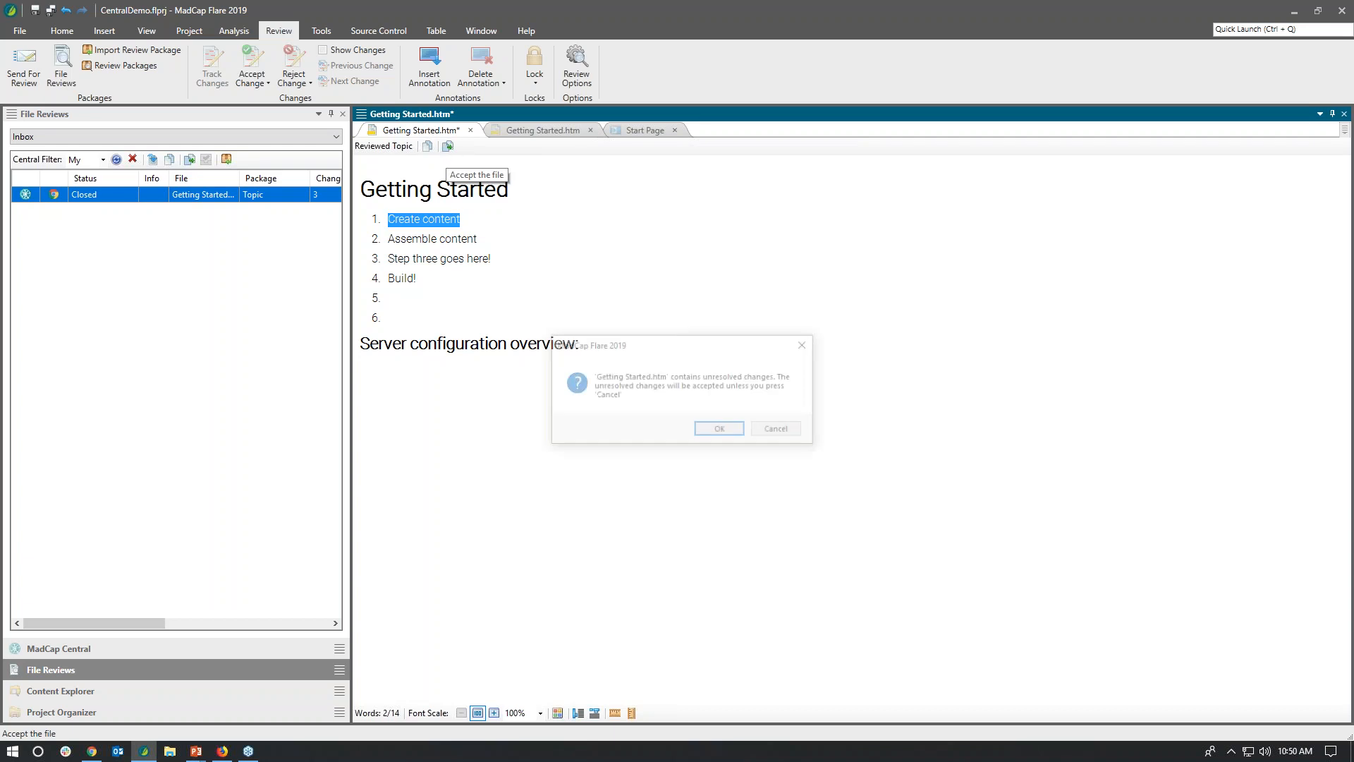
{"action": "left_click", "coordinate": [736, 431]}
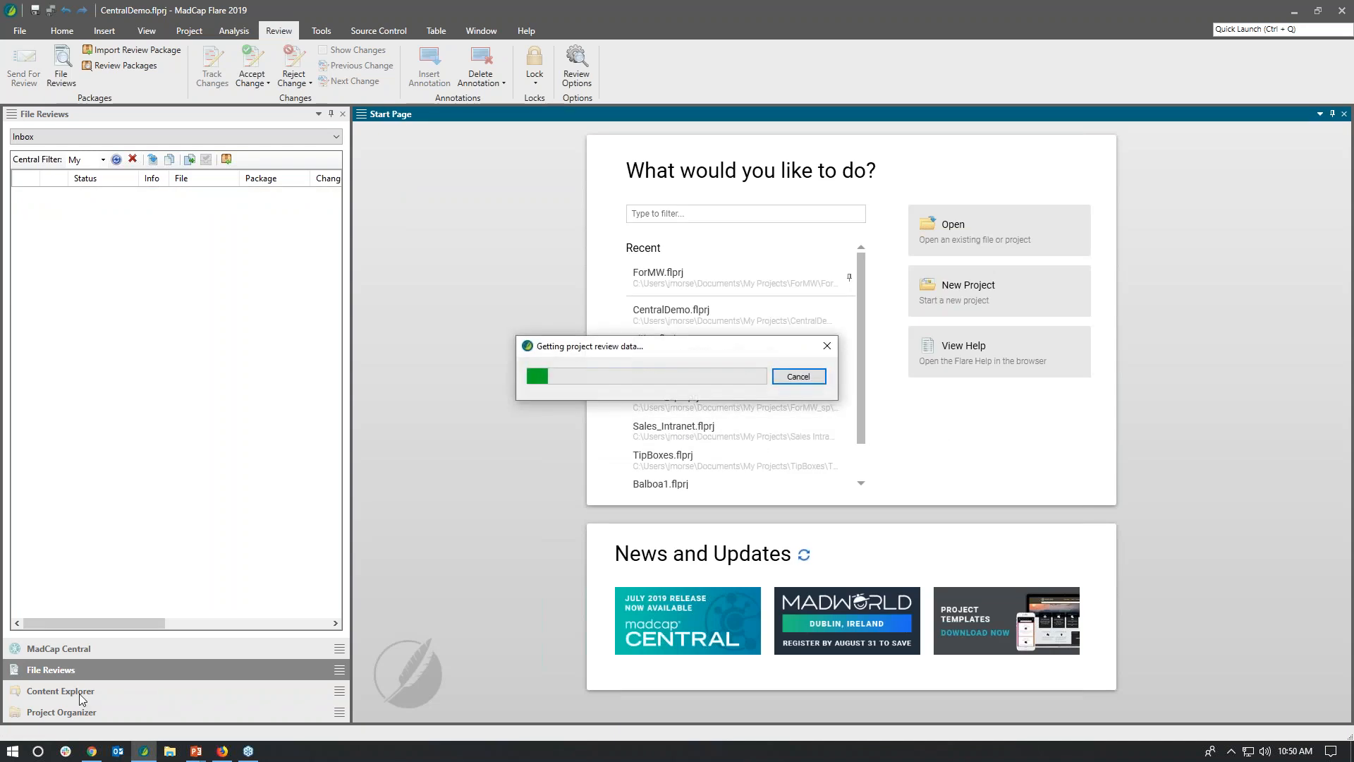
{"action": "left_click", "coordinate": [75, 692]}
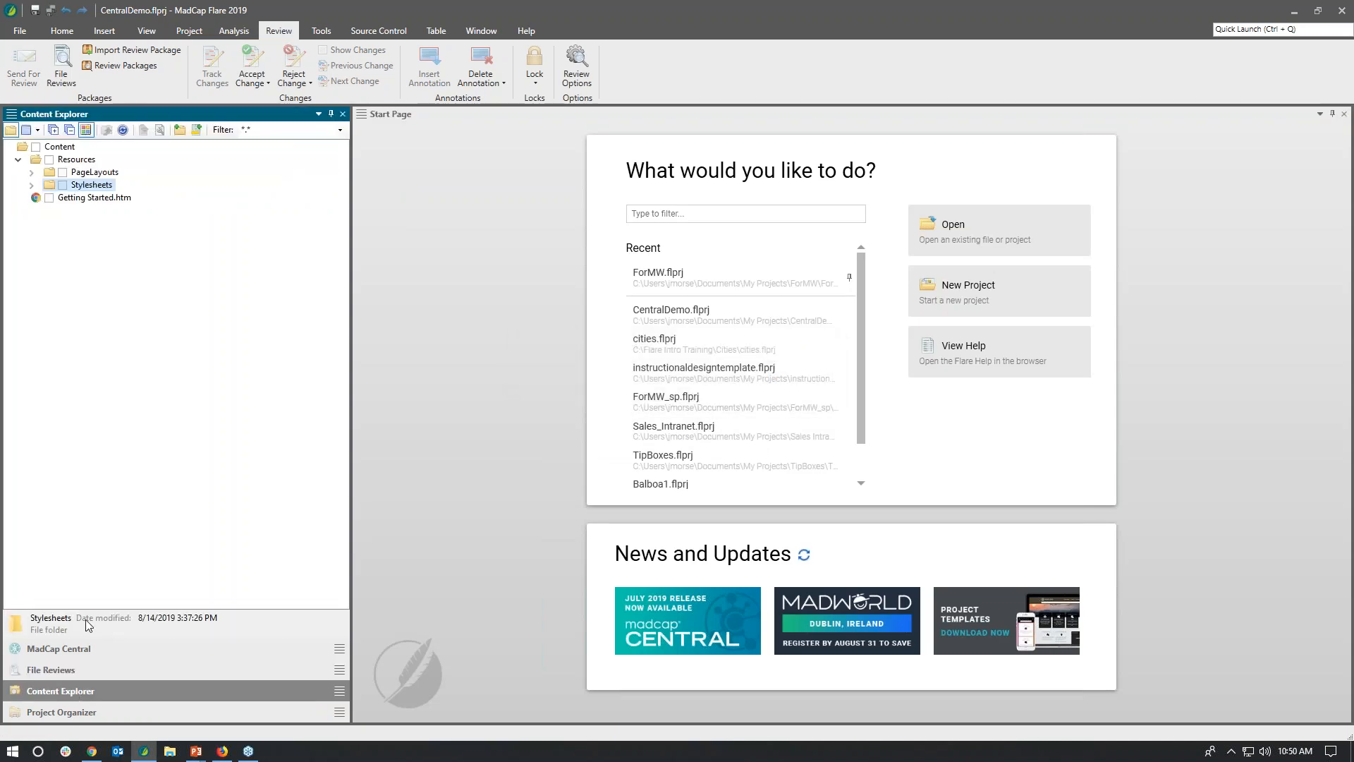
{"action": "double_click", "coordinate": [92, 199]}
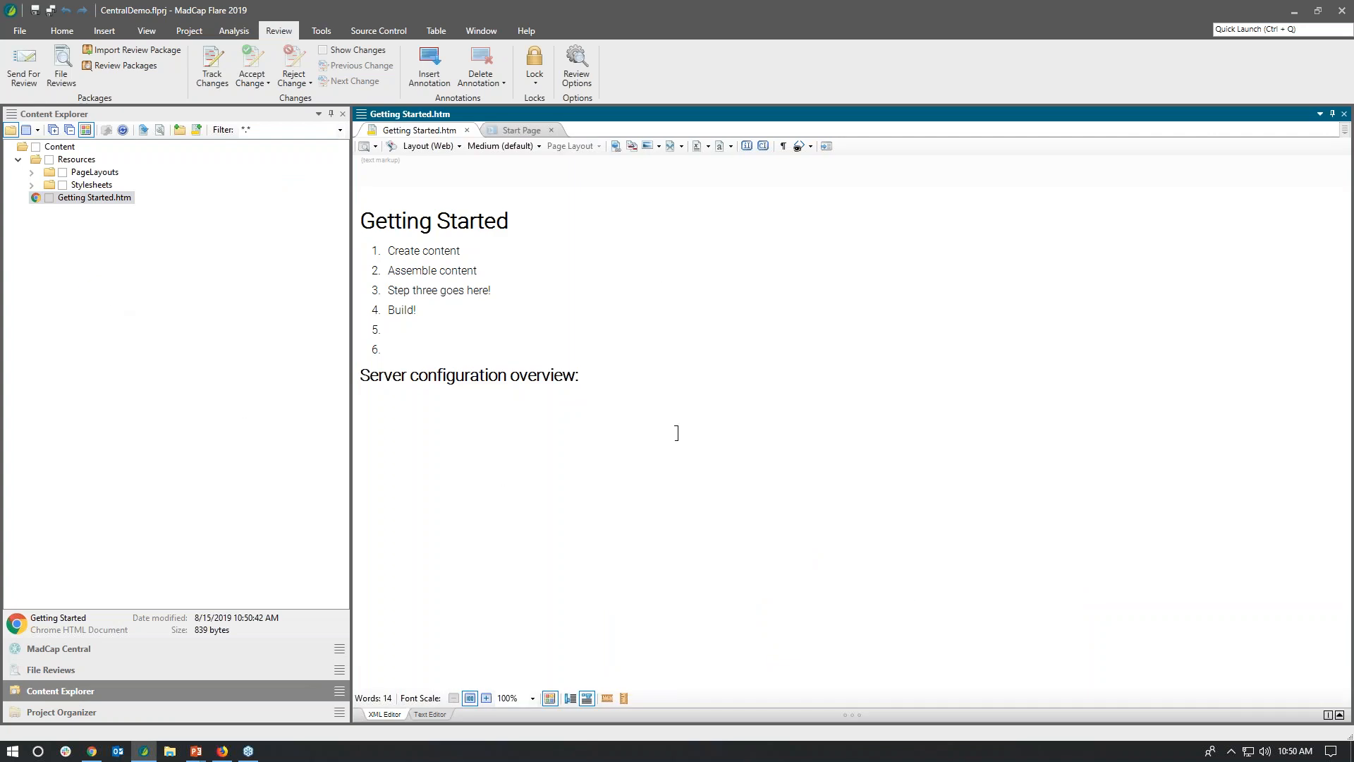
Step: Bring up Flare's source control commands, and switch to MadCap Central in Chrome to open the Balboa project
{"action": "left_click", "coordinate": [387, 33]}
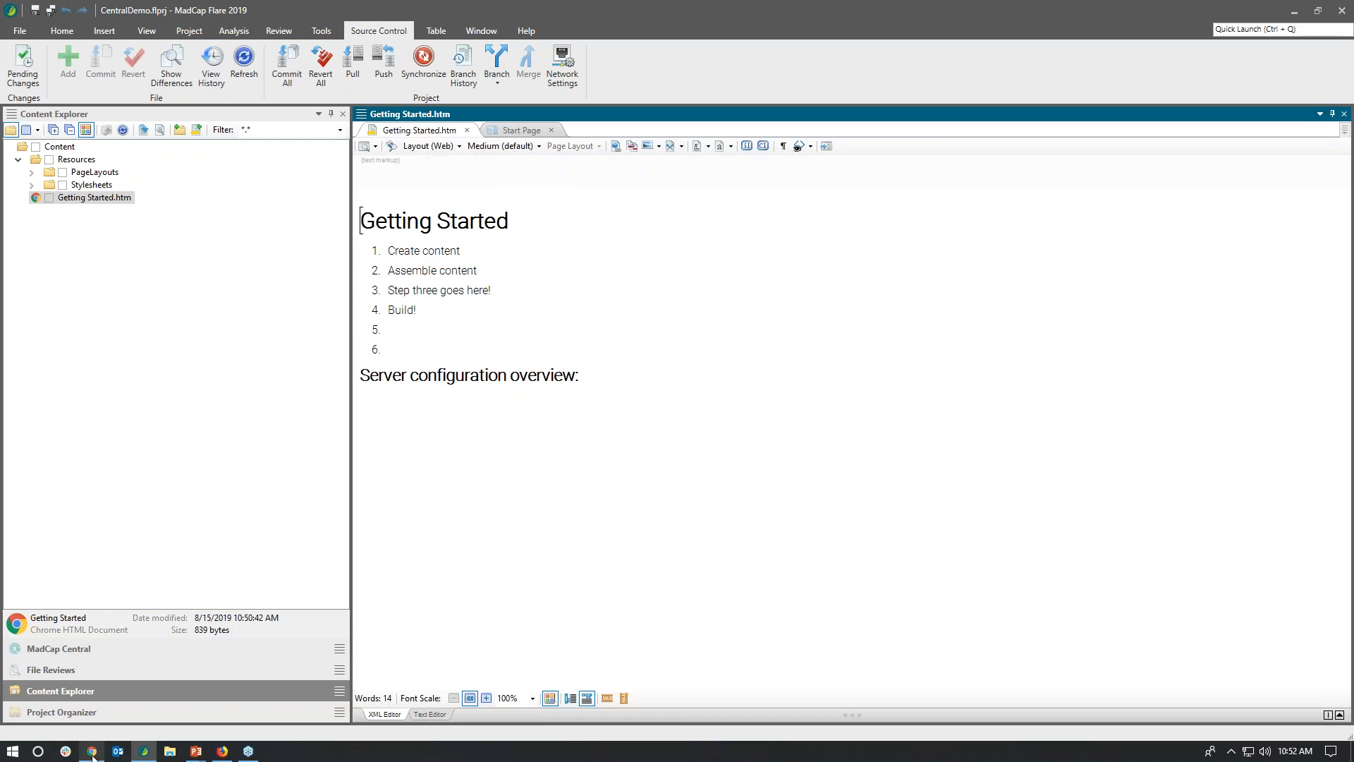
{"action": "mouse_move", "coordinate": [93, 755]}
{"action": "left_click", "coordinate": [86, 711]}
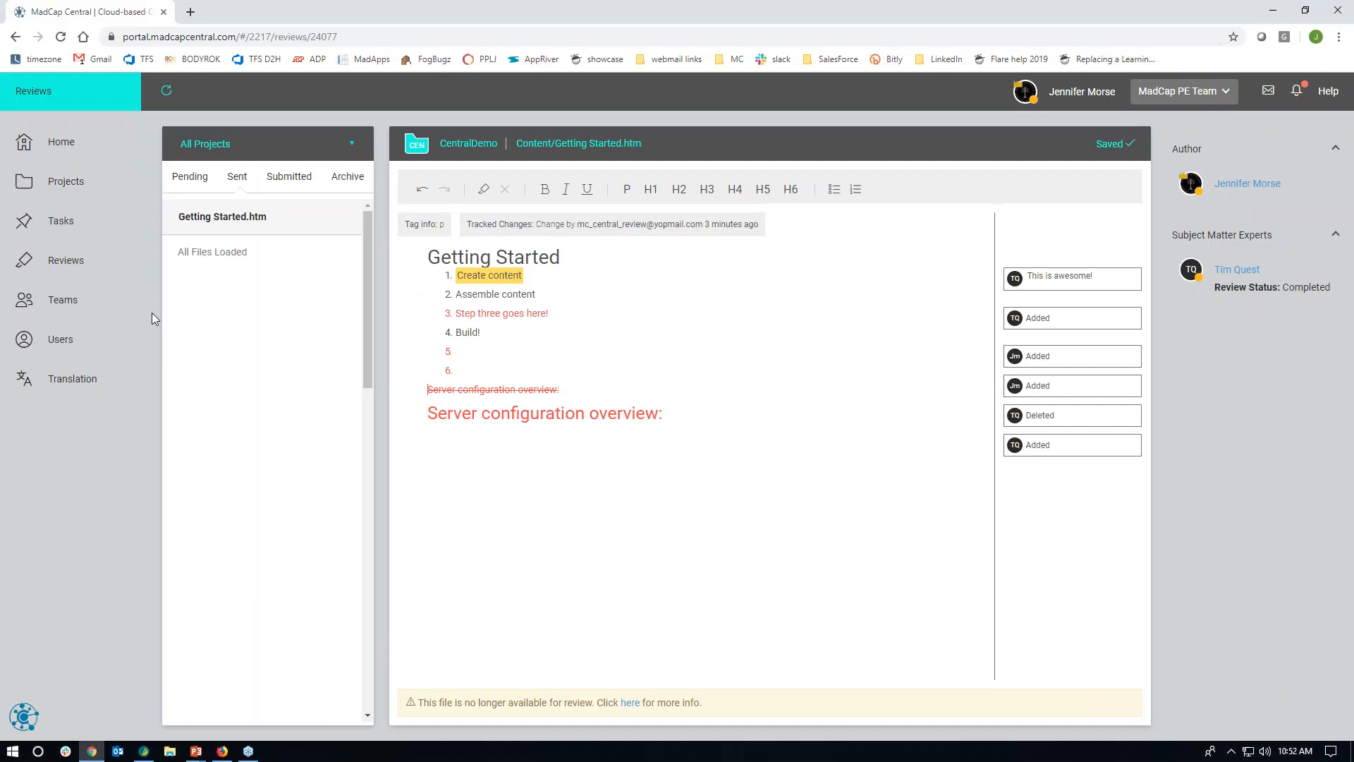
{"action": "left_click", "coordinate": [71, 184]}
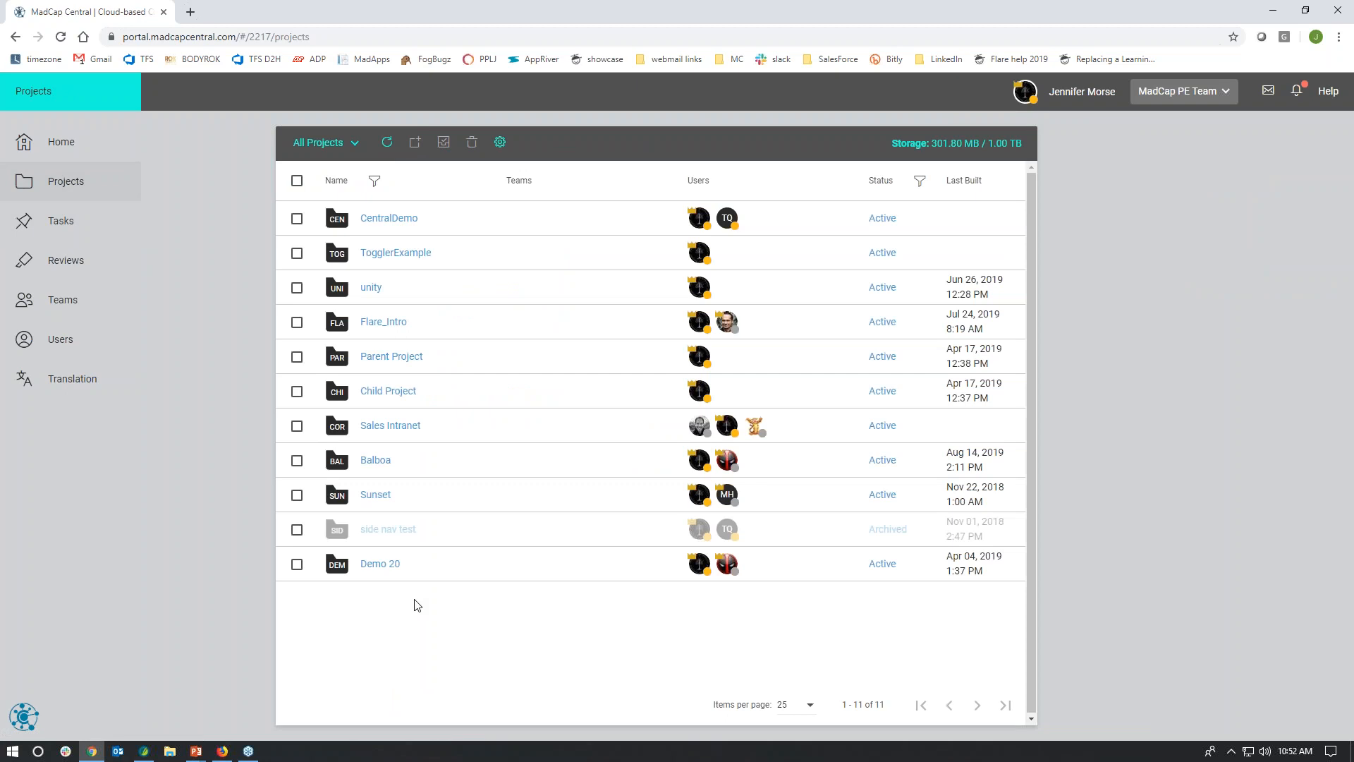
{"action": "left_click", "coordinate": [377, 462]}
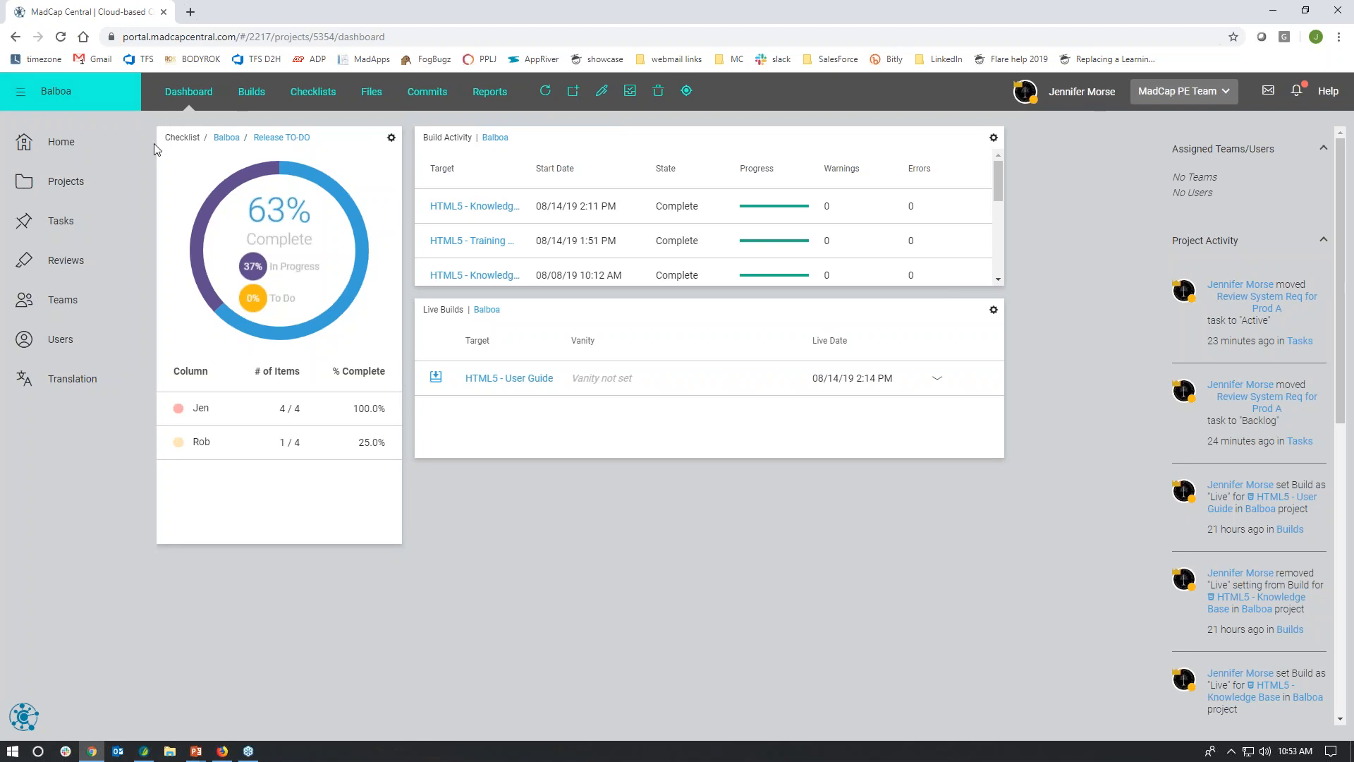
Step: Open the Balboa project's builds and list those of the HTML5 - Knowledge Base target
{"action": "left_click", "coordinate": [261, 103]}
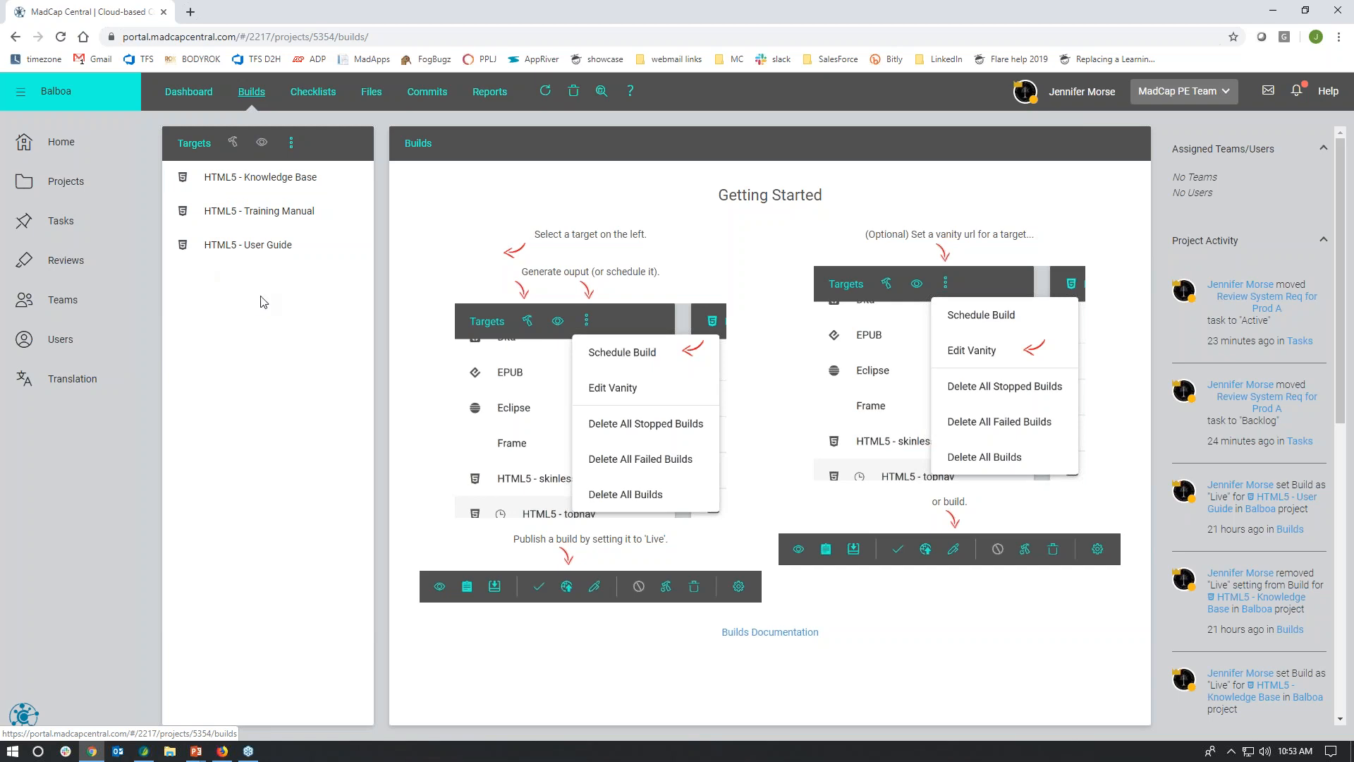
{"action": "left_click", "coordinate": [238, 186]}
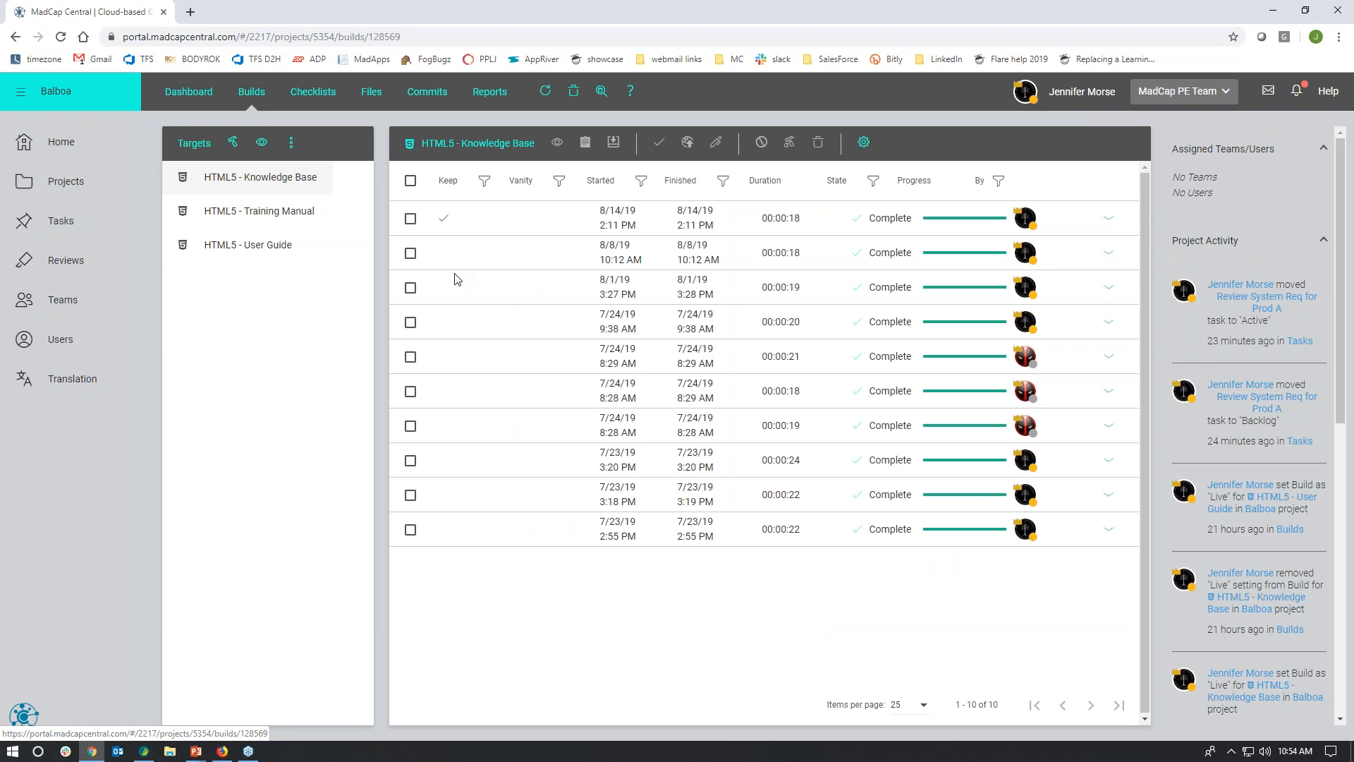
{"action": "right_click", "coordinate": [281, 189]}
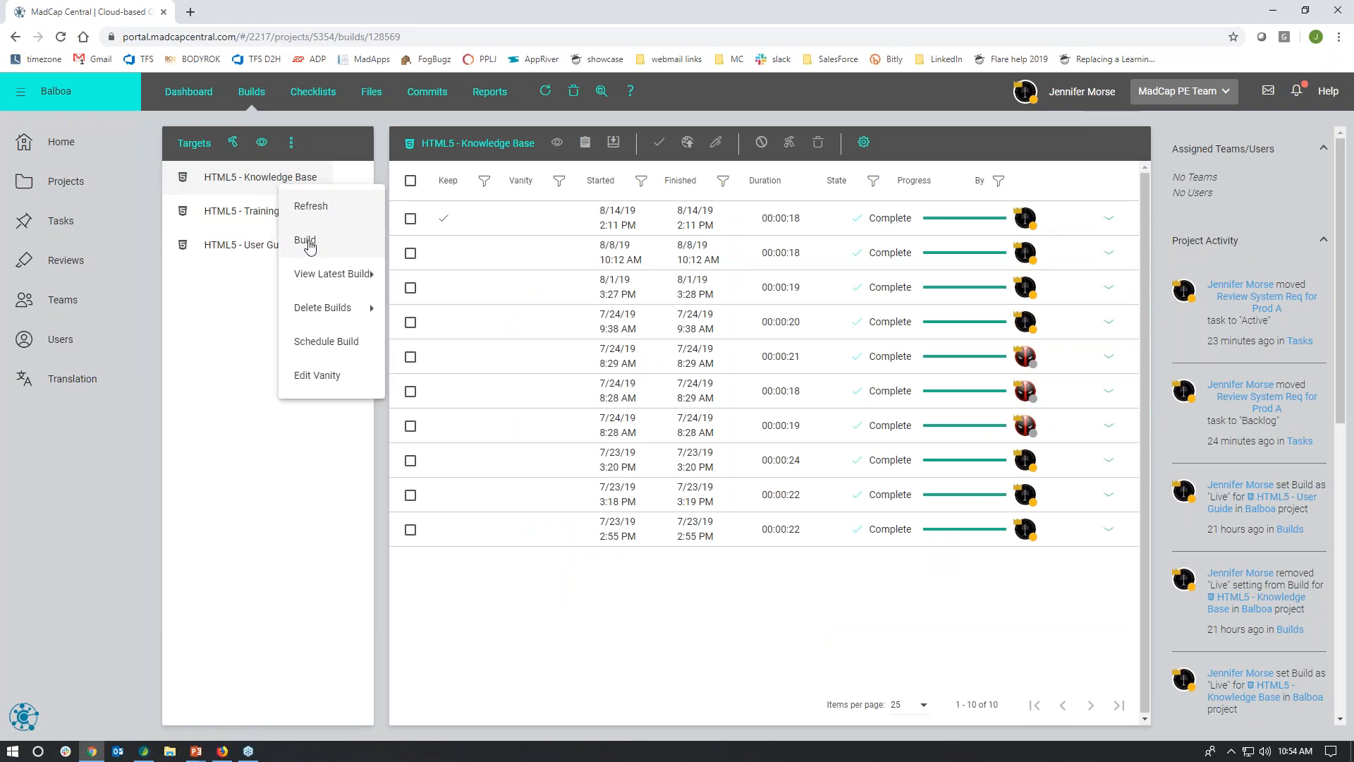
{"action": "left_click", "coordinate": [246, 277]}
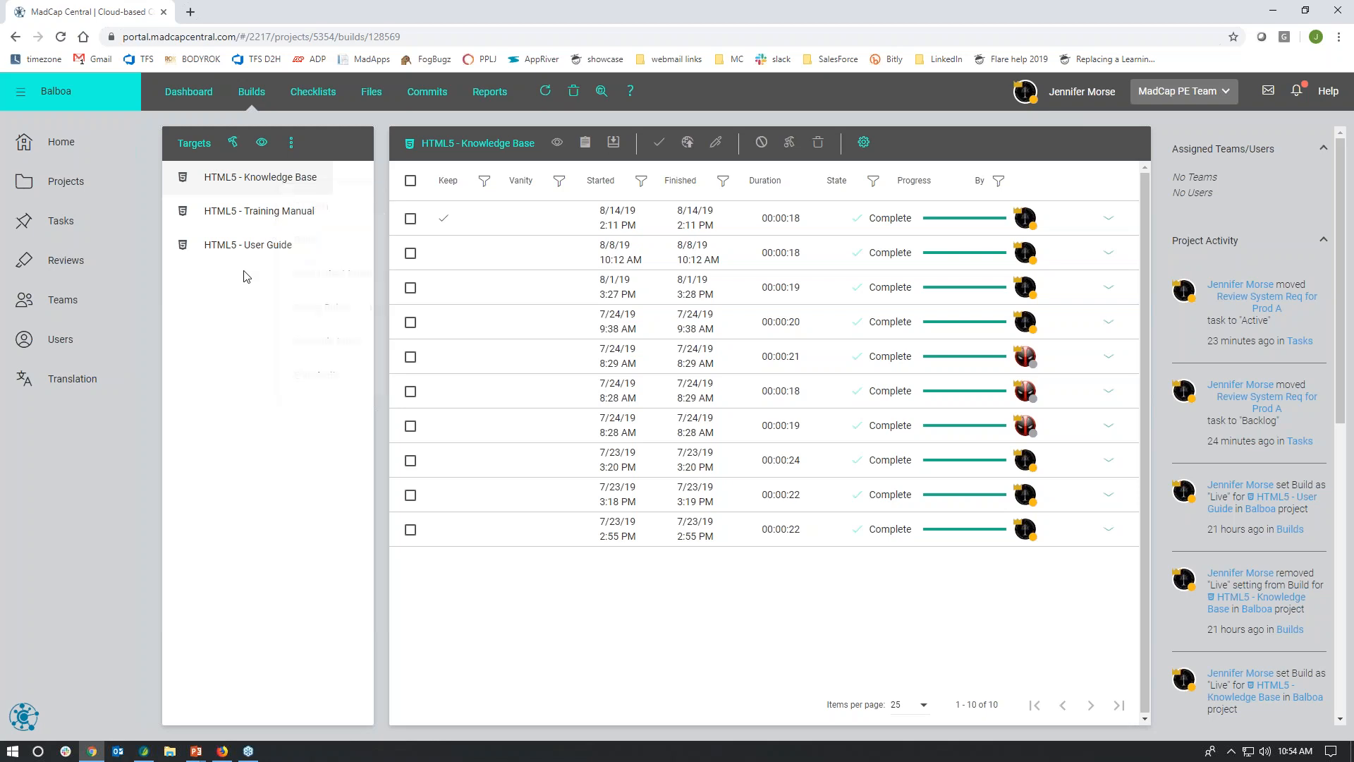
Step: Begin a weekly build schedule for the HTML5 - Knowledge Base target with Monday through Friday selected
{"action": "right_click", "coordinate": [251, 185]}
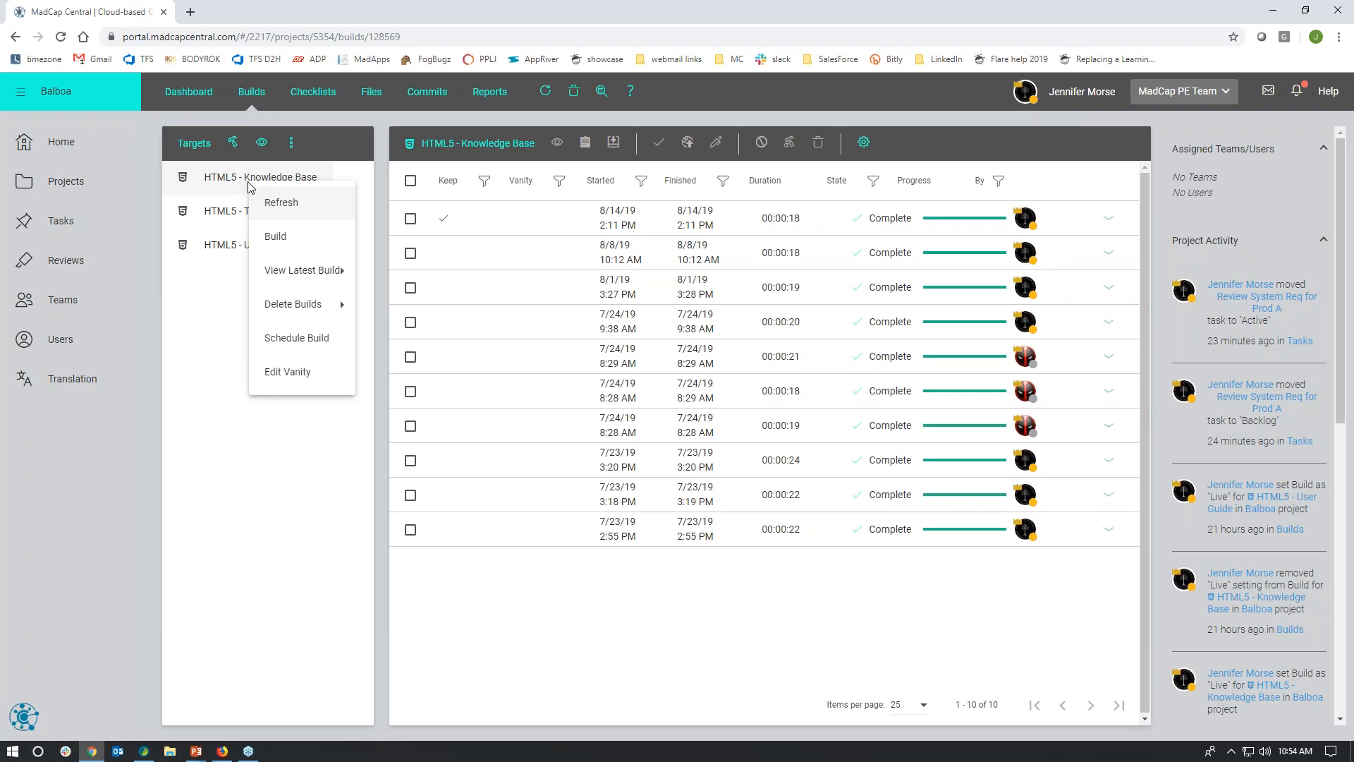
{"action": "left_click", "coordinate": [296, 338]}
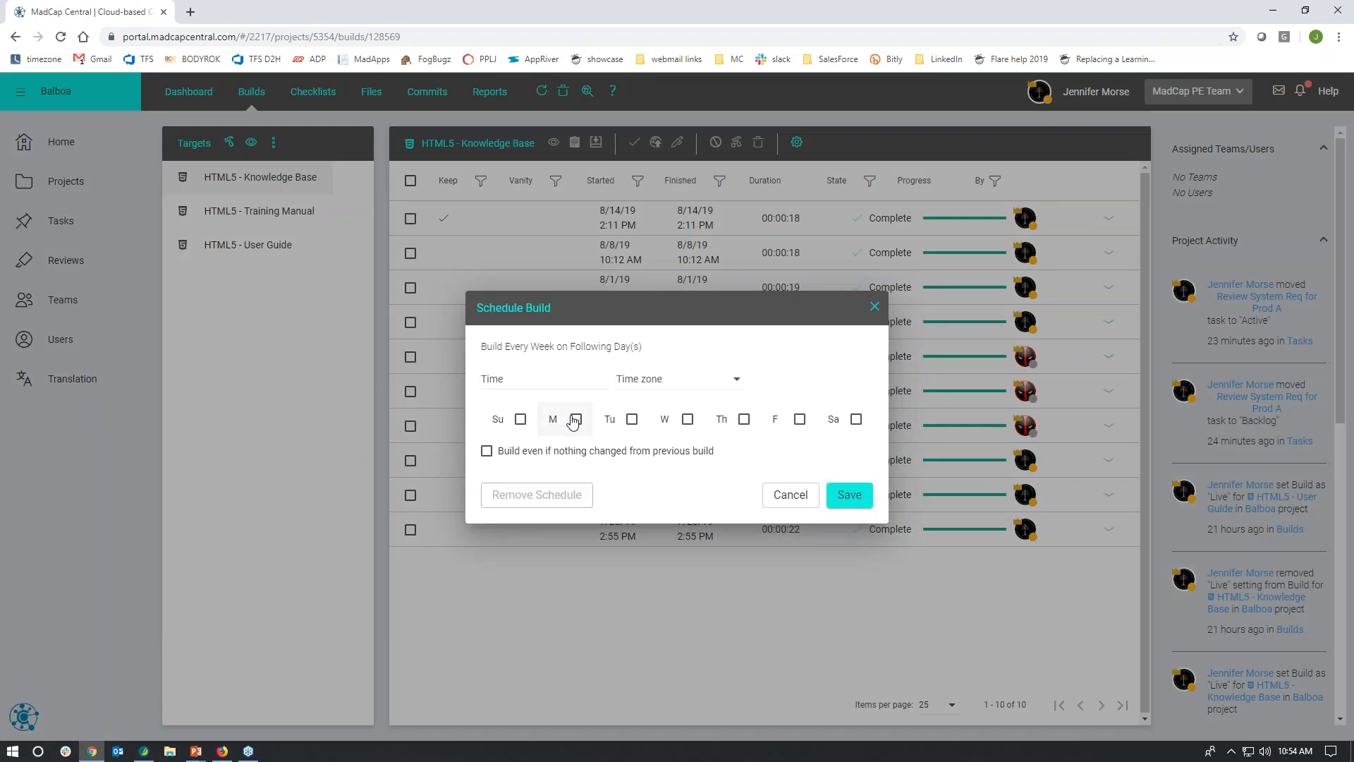
{"action": "left_click", "coordinate": [576, 420]}
{"action": "left_click", "coordinate": [632, 419]}
{"action": "left_click", "coordinate": [688, 419]}
{"action": "left_click", "coordinate": [744, 419]}
{"action": "left_click", "coordinate": [791, 423]}
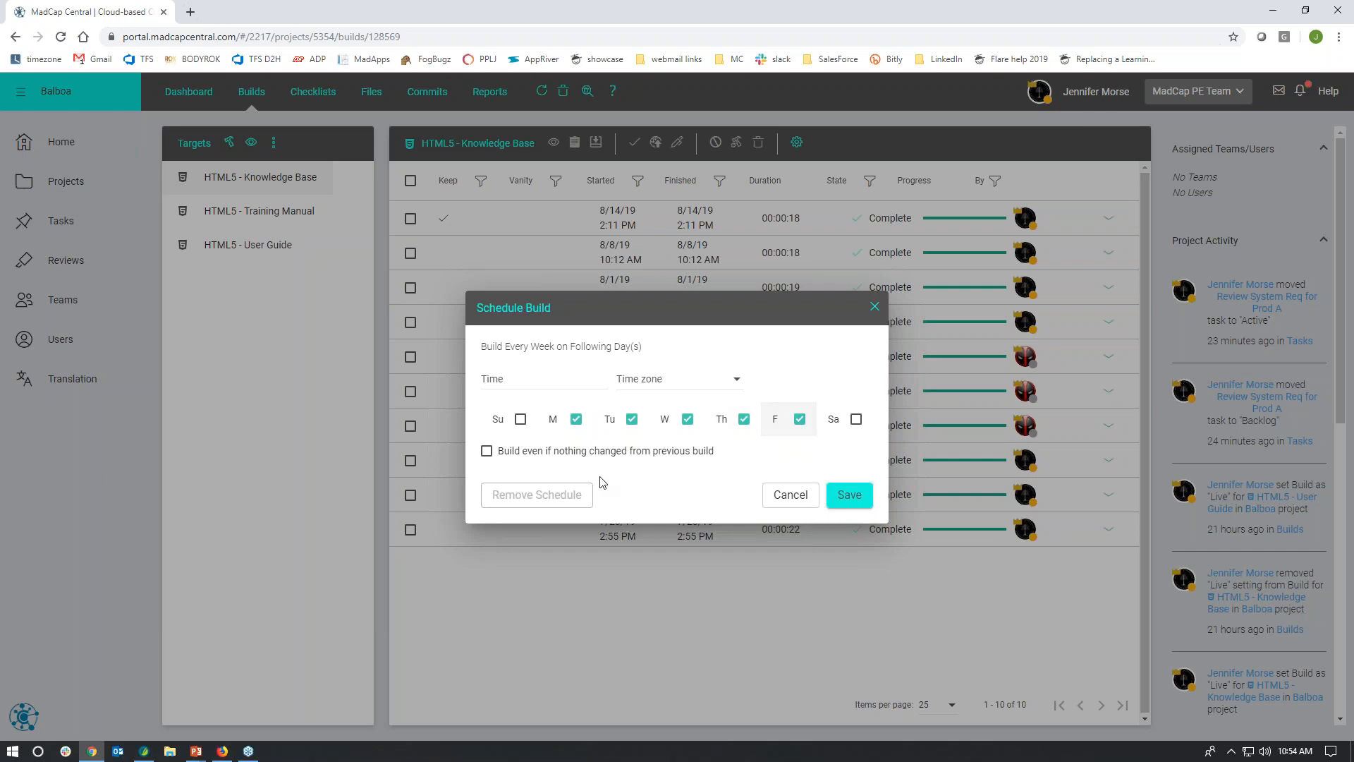
Step: Set the build schedule to 1:00 am in (UTC-08:00) Pacific Time (US & Canada) and save it
{"action": "left_click", "coordinate": [515, 383]}
{"action": "left_click", "coordinate": [624, 482]}
{"action": "left_click", "coordinate": [735, 467]}
{"action": "left_click", "coordinate": [719, 384]}
{"action": "scroll", "coordinate": [720, 441], "scroll_direction": "down", "scroll_amount": 2}
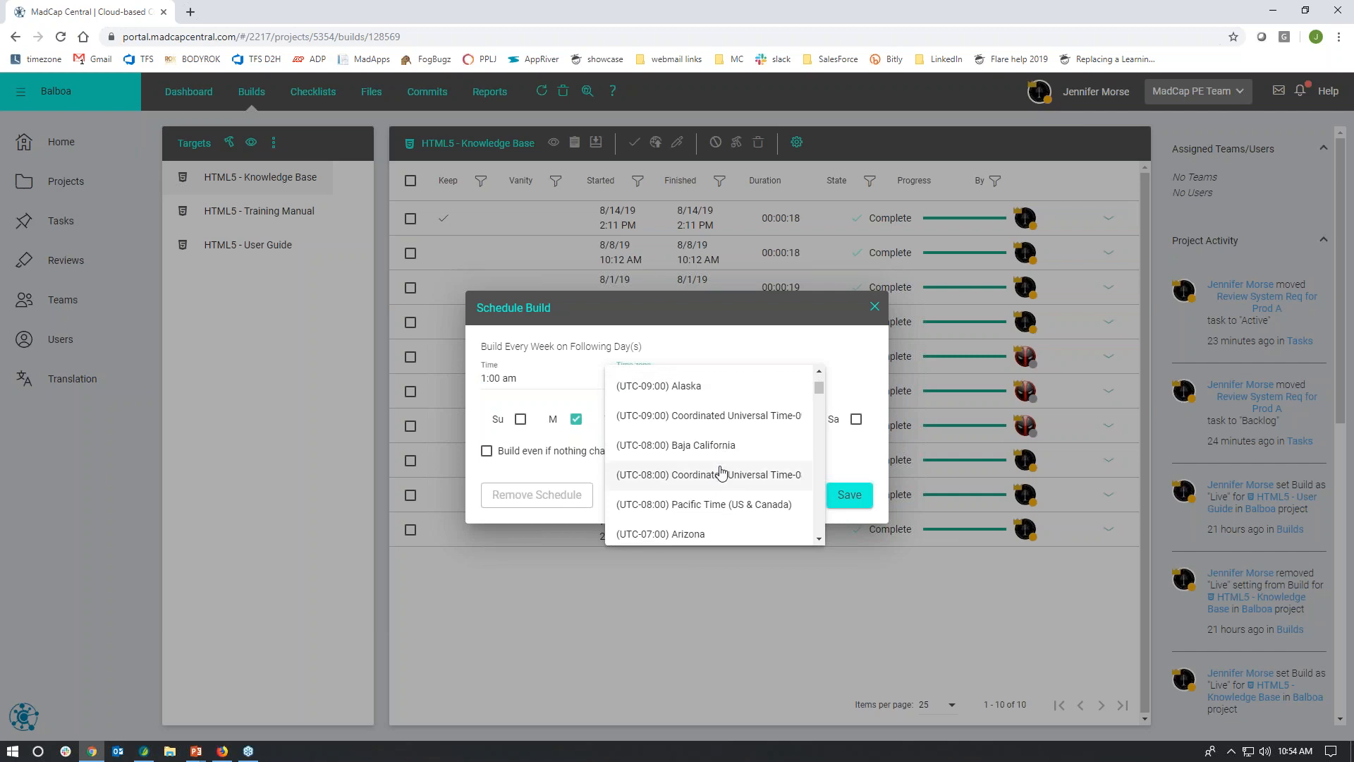
{"action": "left_click", "coordinate": [719, 505]}
{"action": "left_click", "coordinate": [849, 494]}
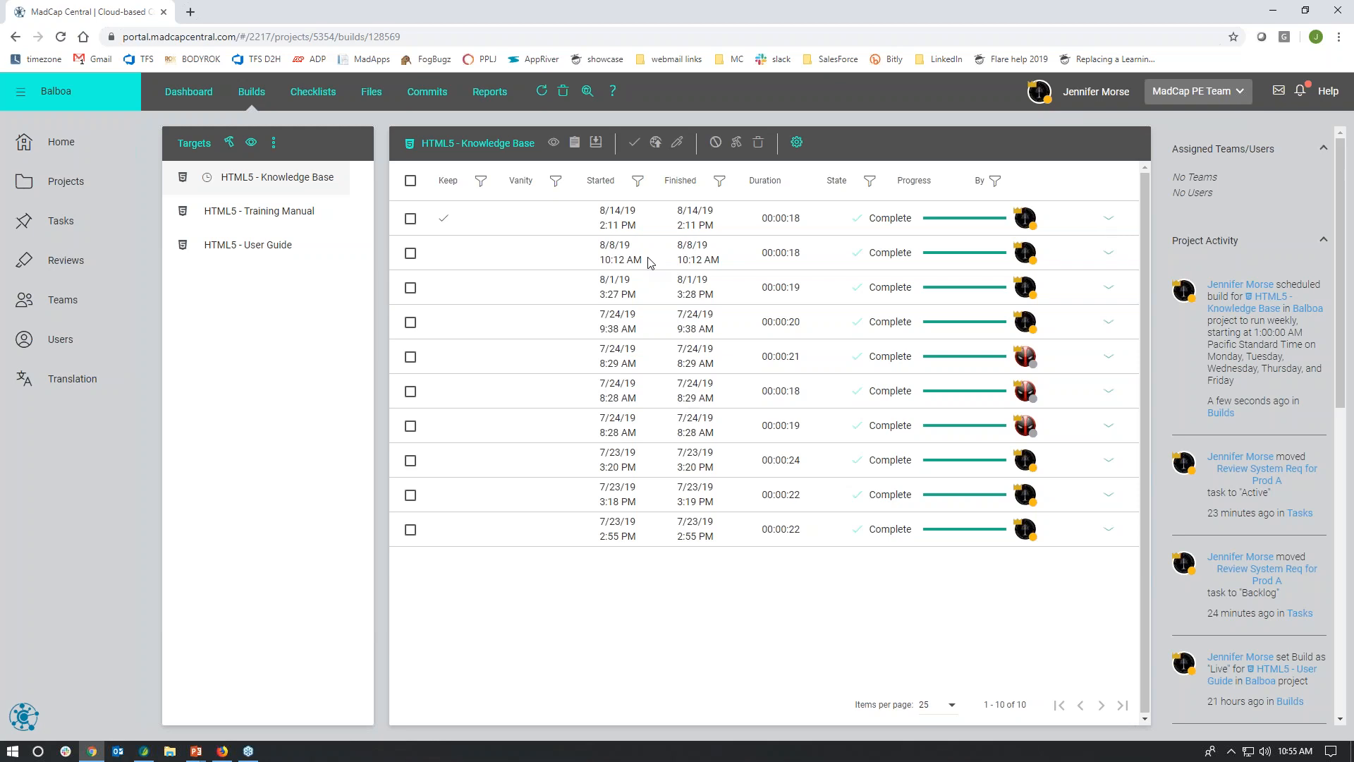
Step: Expand the 8/14/19 2:11 PM Knowledge Base build and look over its output through the private URL
{"action": "left_click", "coordinate": [1108, 222]}
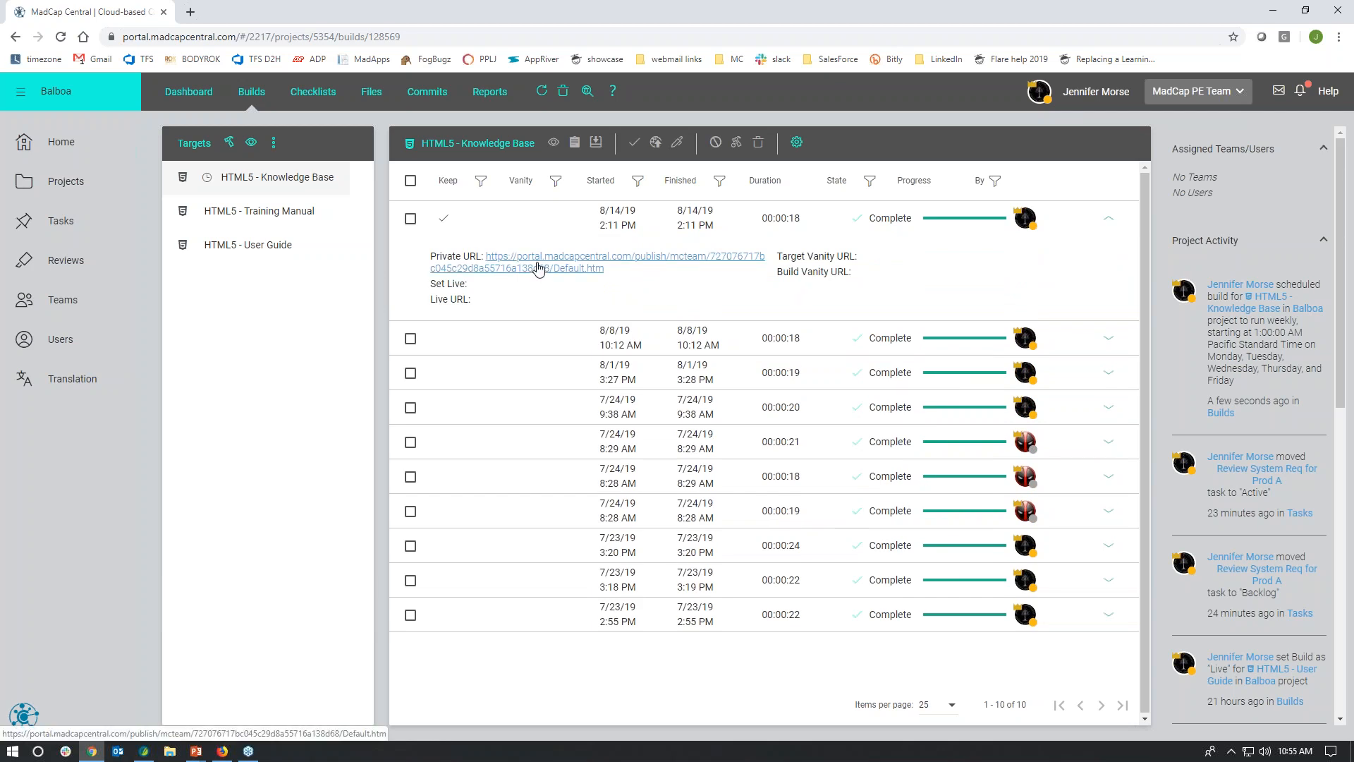
{"action": "left_click", "coordinate": [516, 270]}
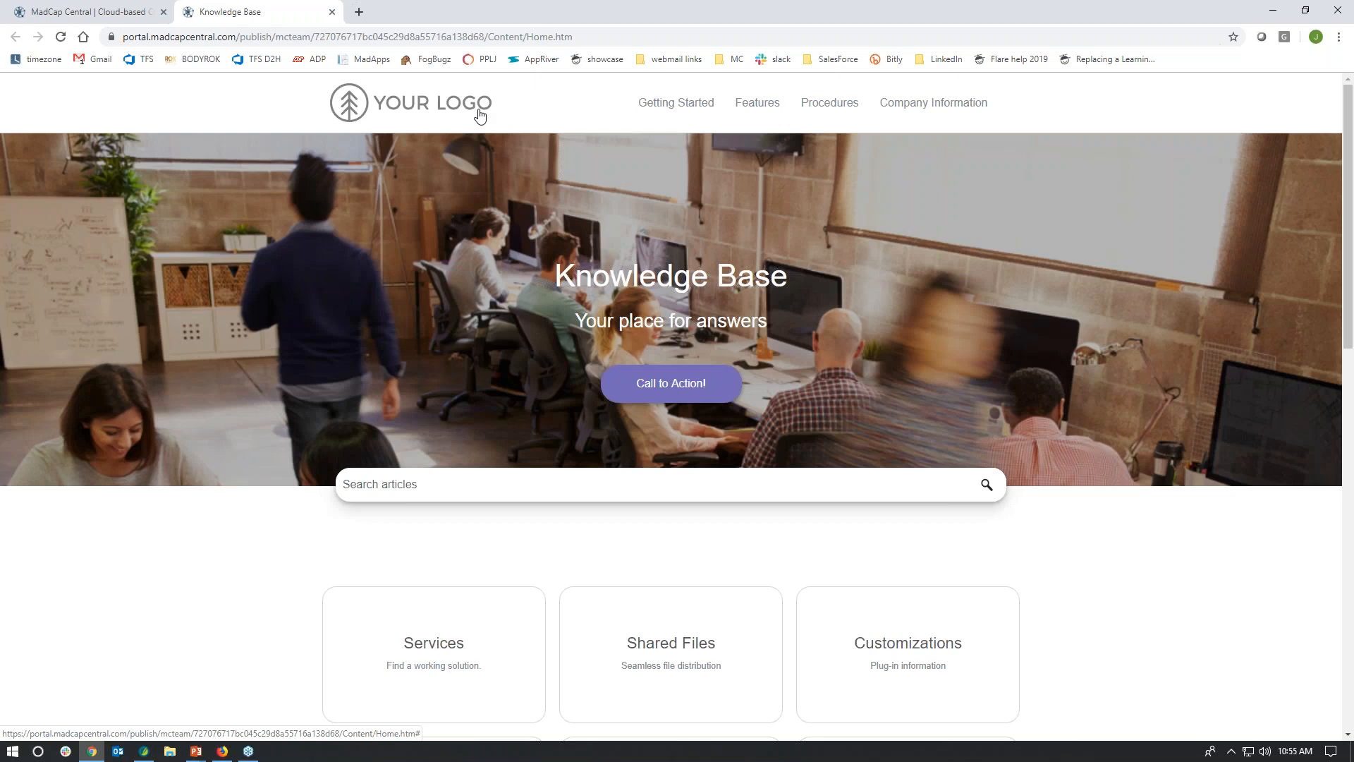
{"action": "left_click", "coordinate": [343, 41]}
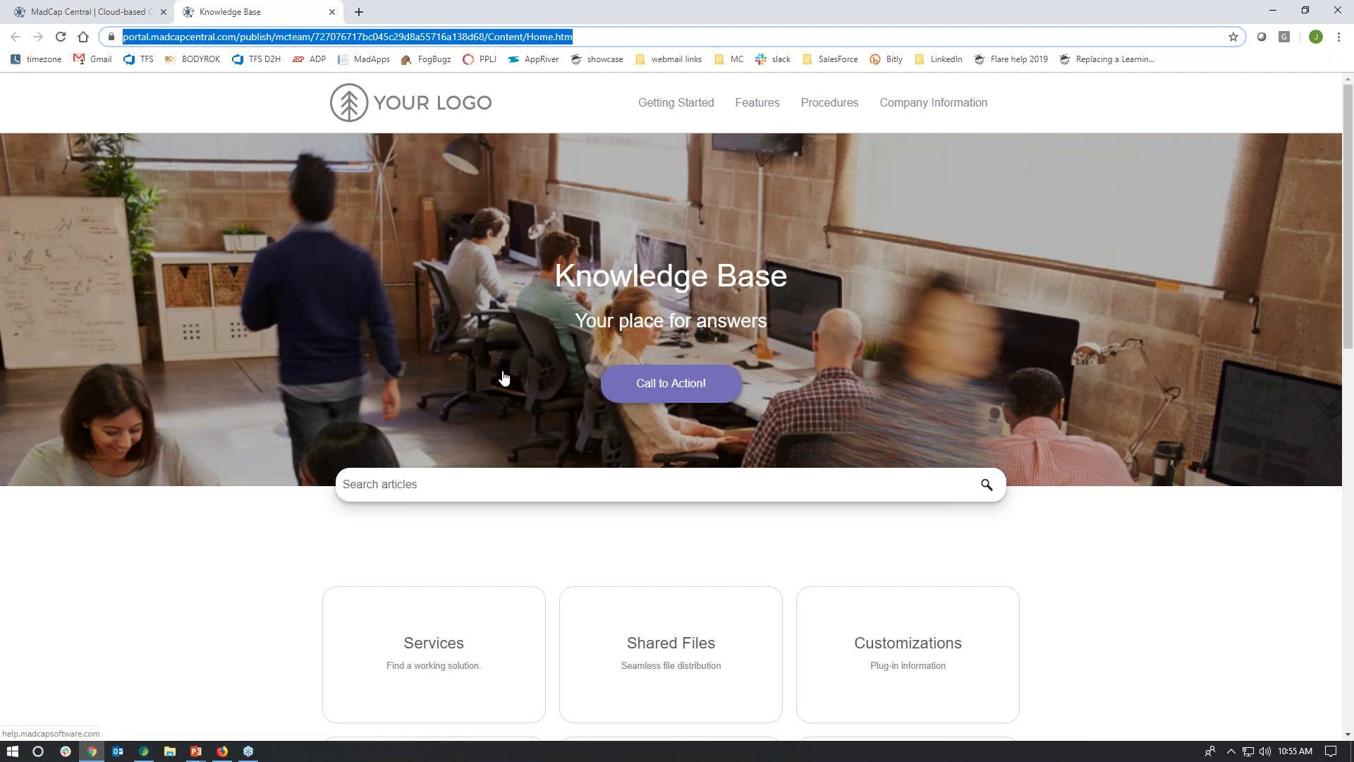
{"action": "scroll", "coordinate": [503, 376], "scroll_direction": "down", "scroll_amount": 3}
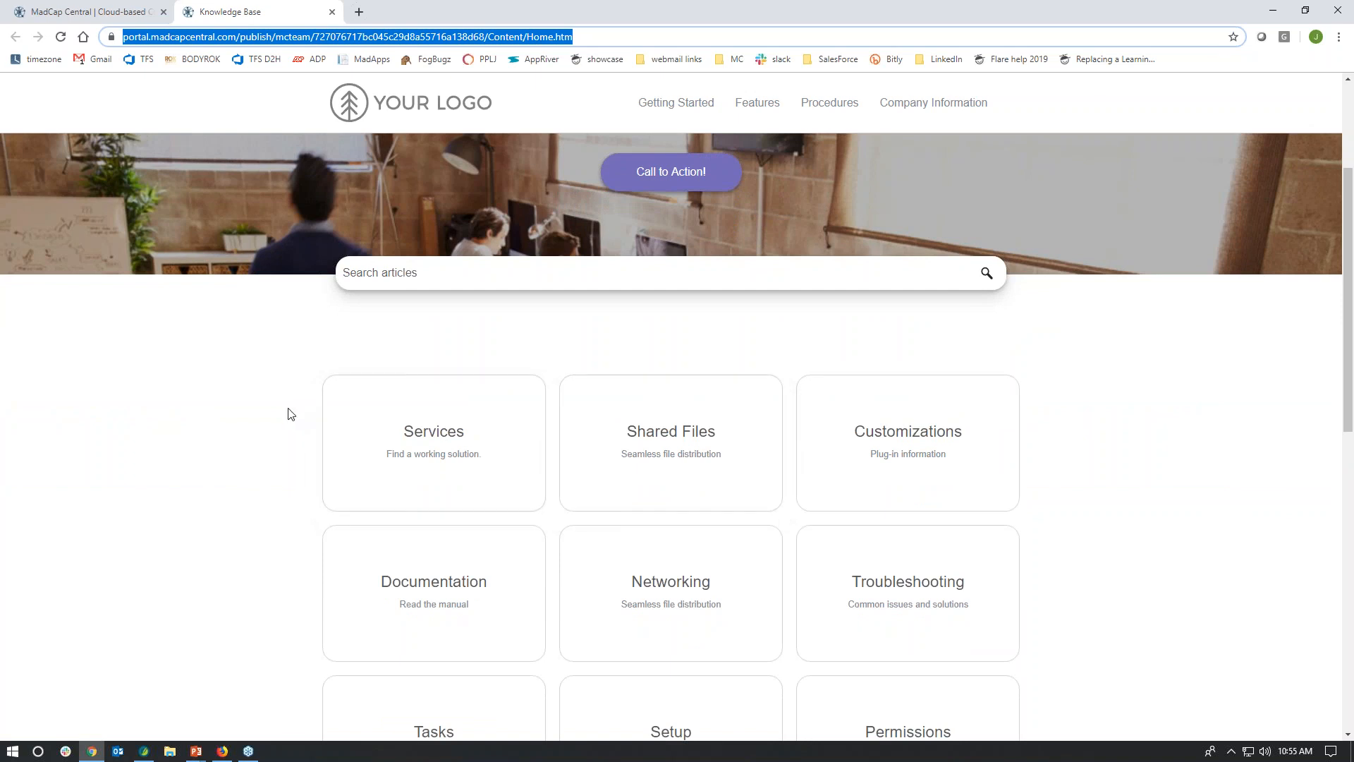
{"action": "scroll", "coordinate": [287, 413], "scroll_direction": "up", "scroll_amount": 3}
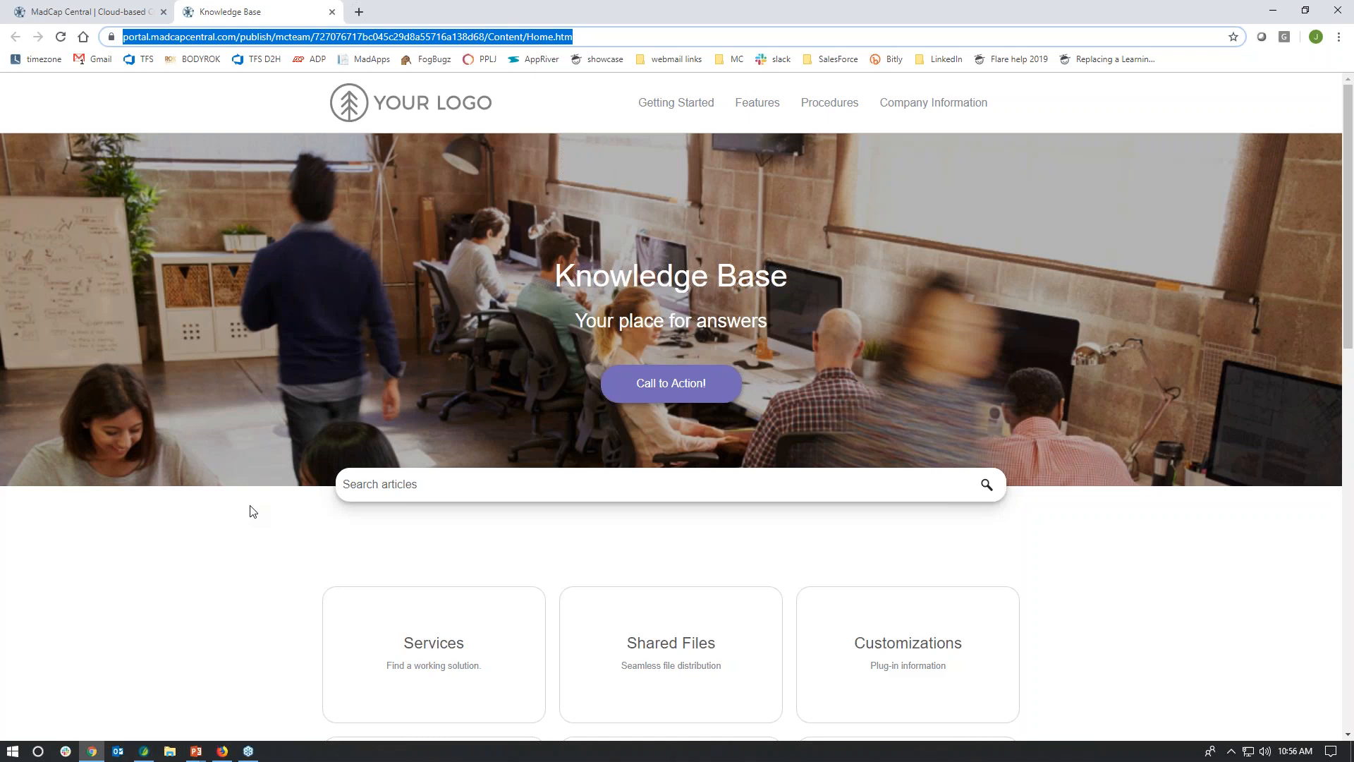
Step: Return to the builds list, set the 8/14/19 2:11 PM Knowledge Base build to "Live", and open its live URL
{"action": "left_click", "coordinate": [78, 13]}
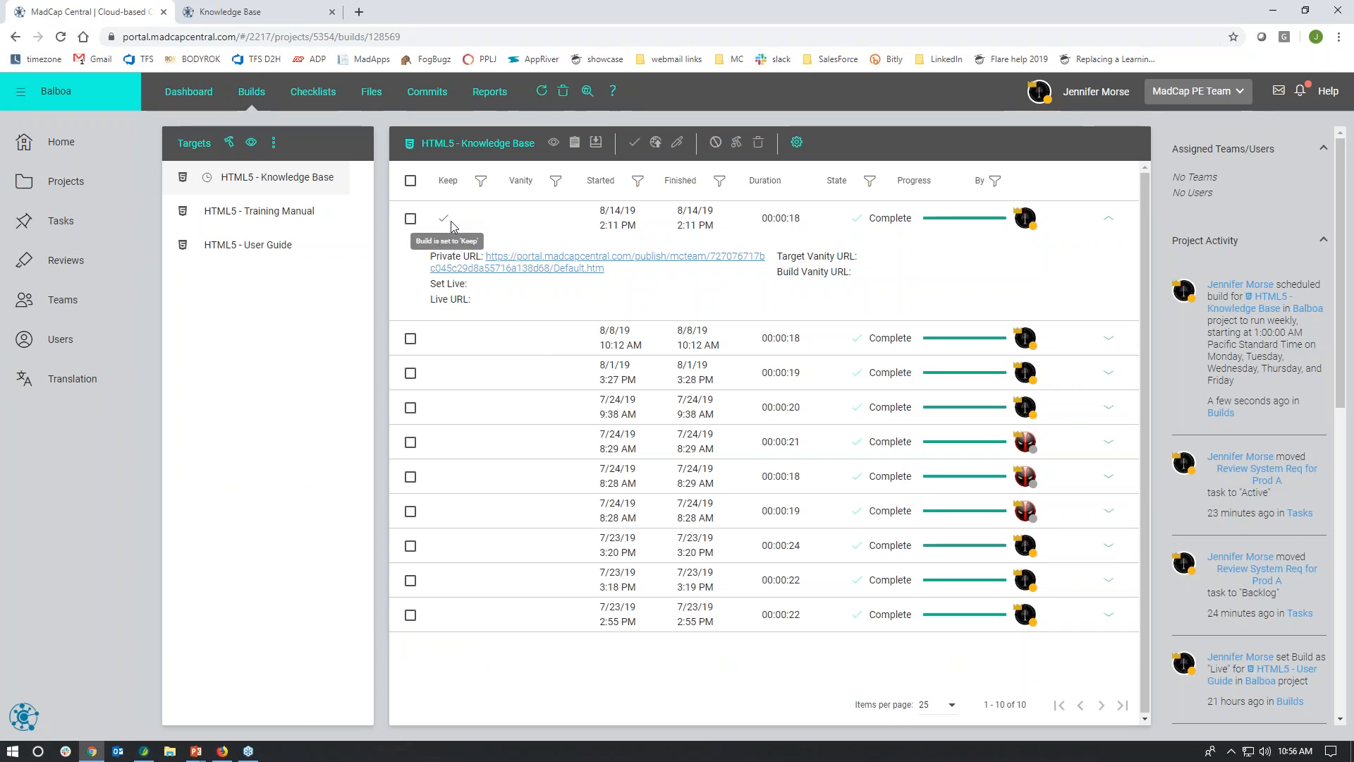
{"action": "left_click", "coordinate": [423, 221]}
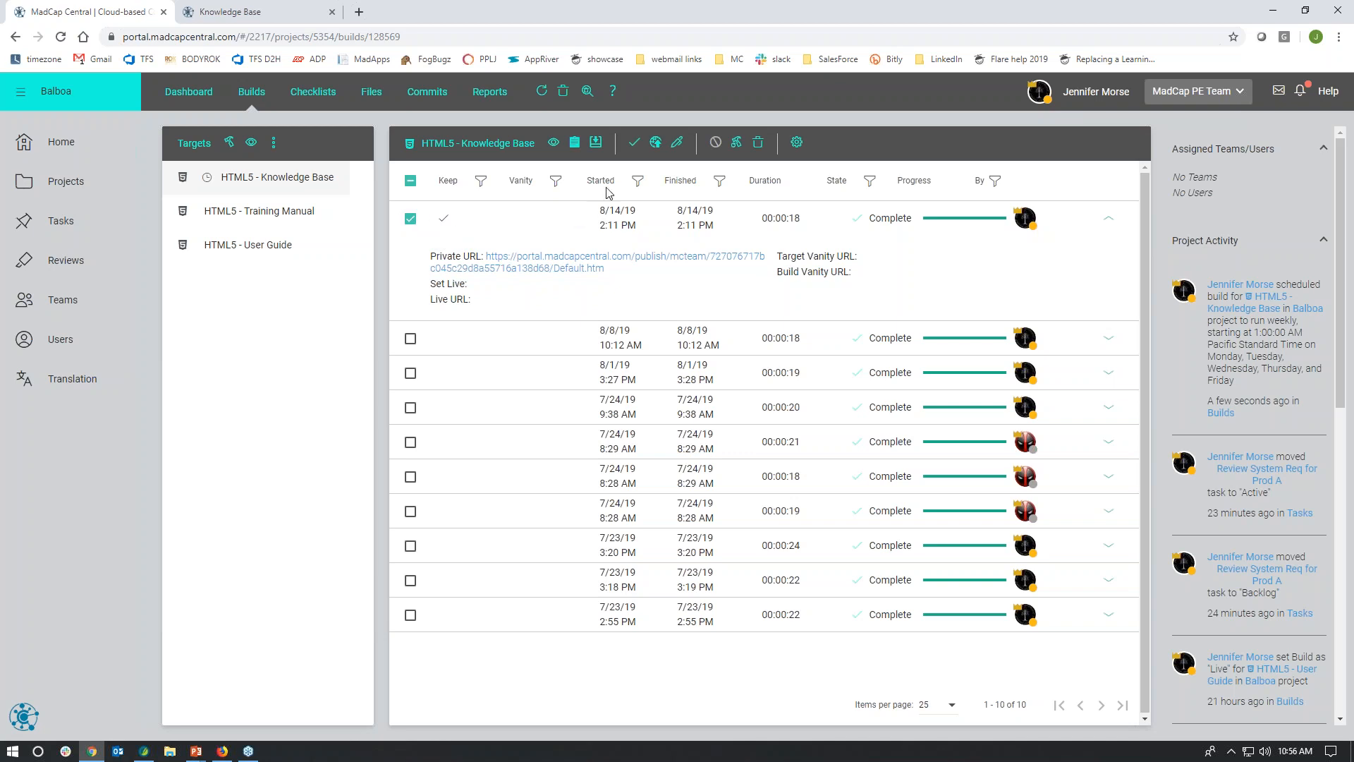
{"action": "left_click", "coordinate": [655, 144]}
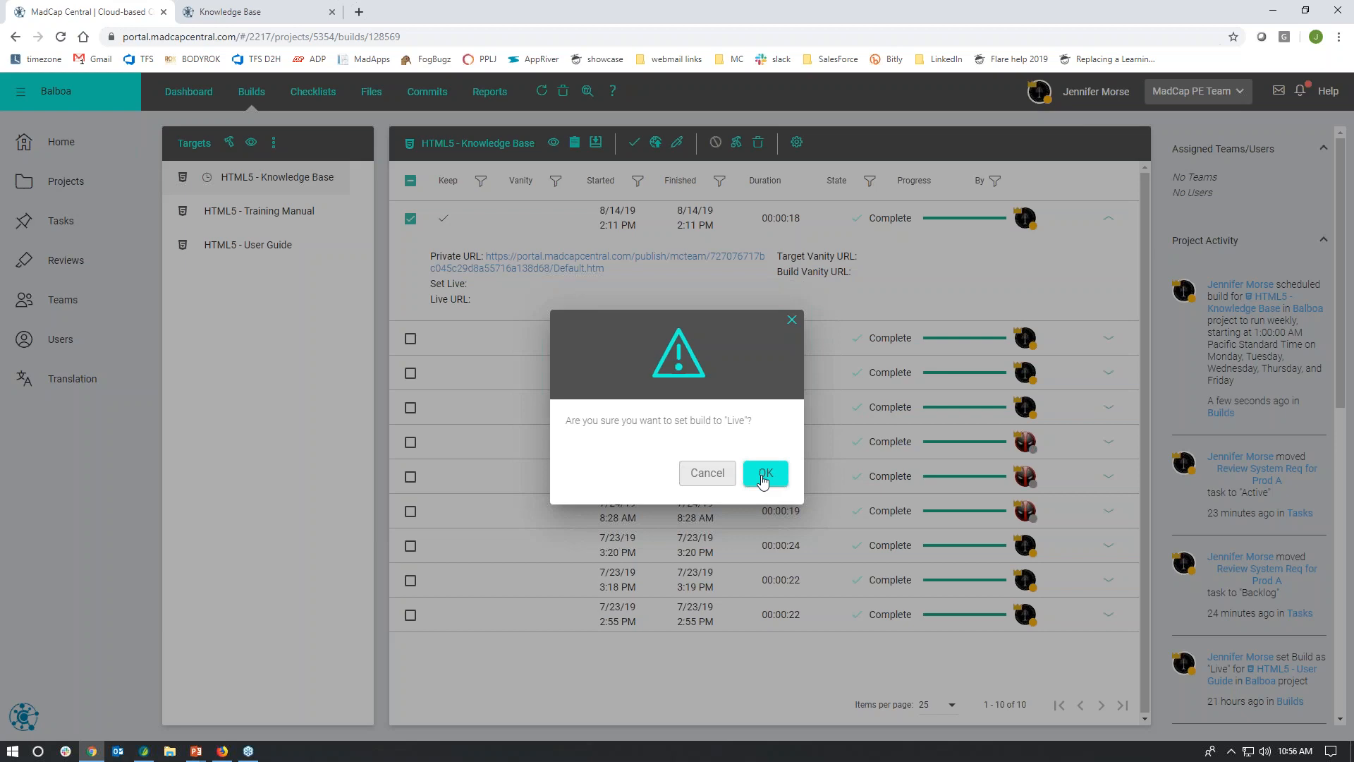
{"action": "left_click", "coordinate": [764, 480]}
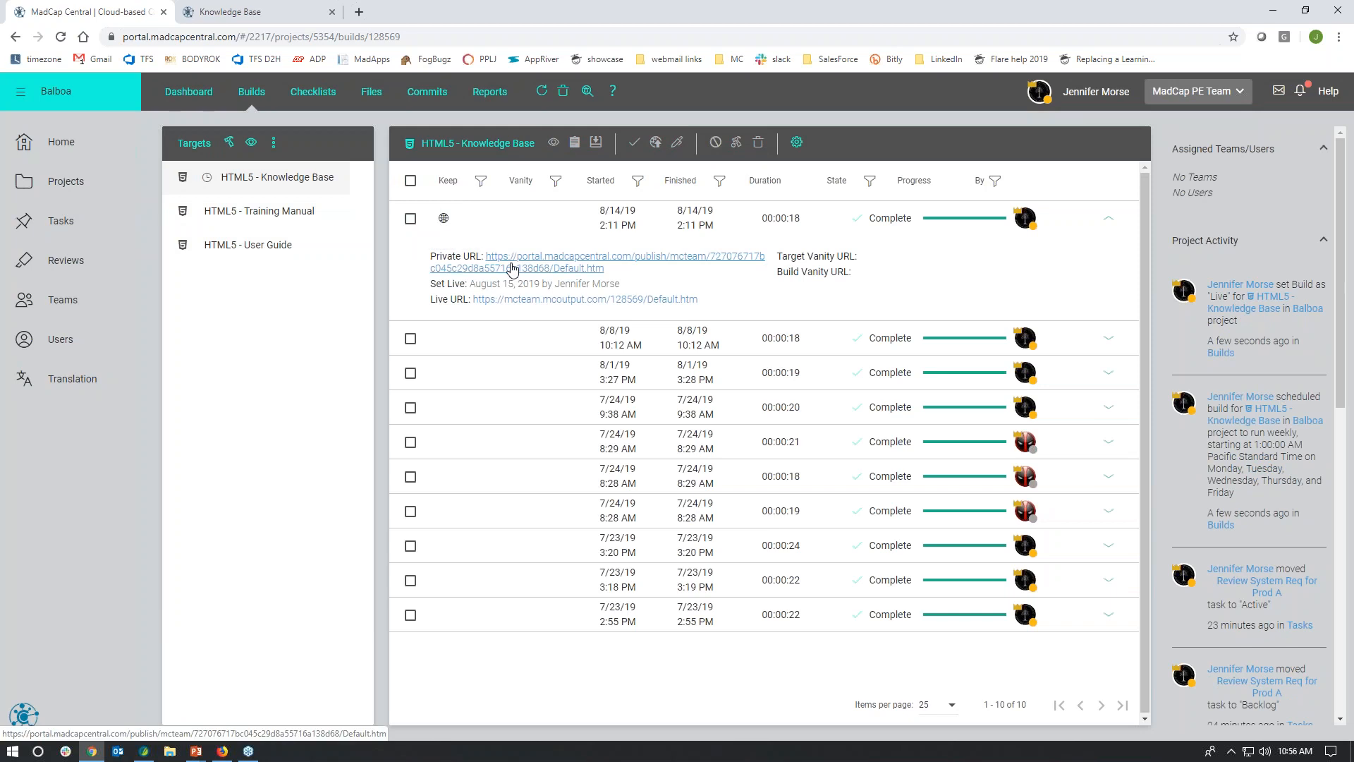
{"action": "left_click", "coordinate": [522, 300]}
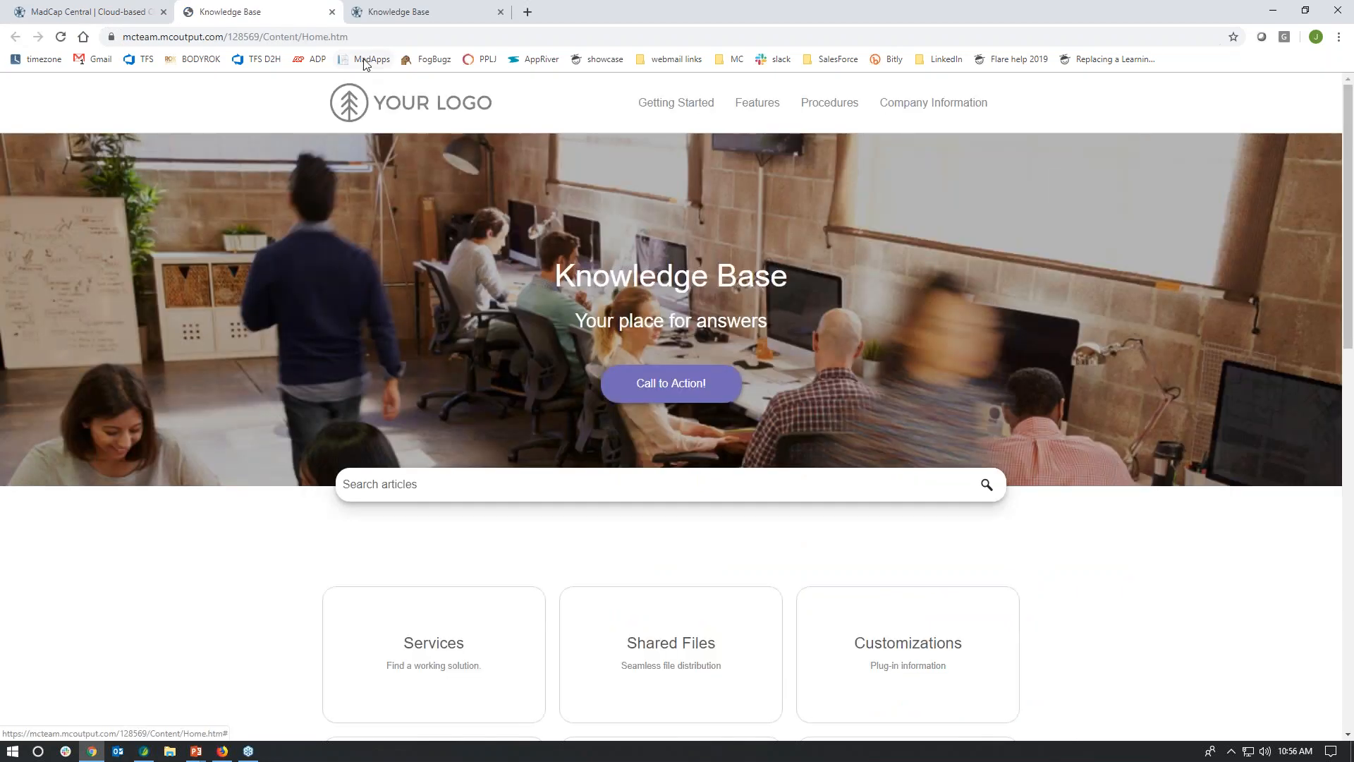
{"action": "left_click", "coordinate": [364, 41]}
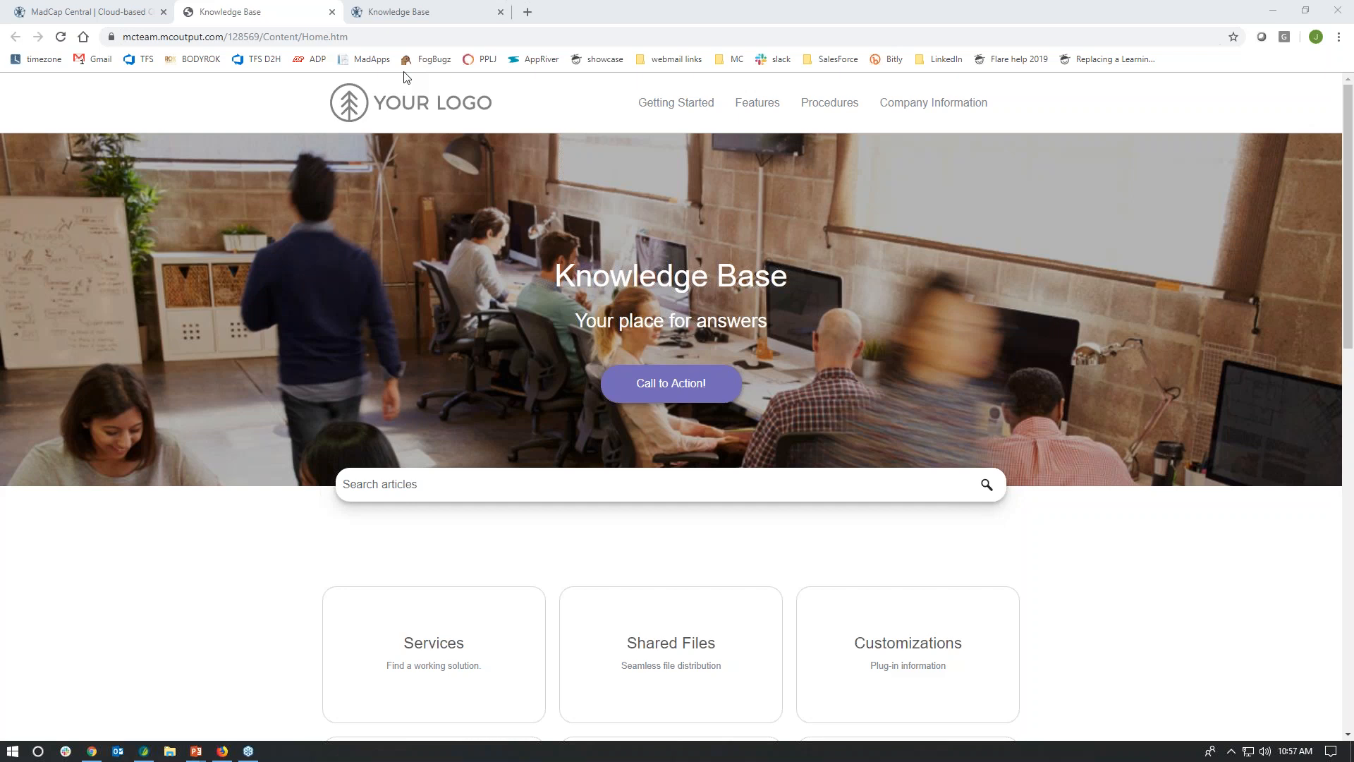
Step: Check the live output's address, then return to the builds list and save the 8/14/19 2:11 PM build with the vanity "ver1"
{"action": "left_click", "coordinate": [366, 36]}
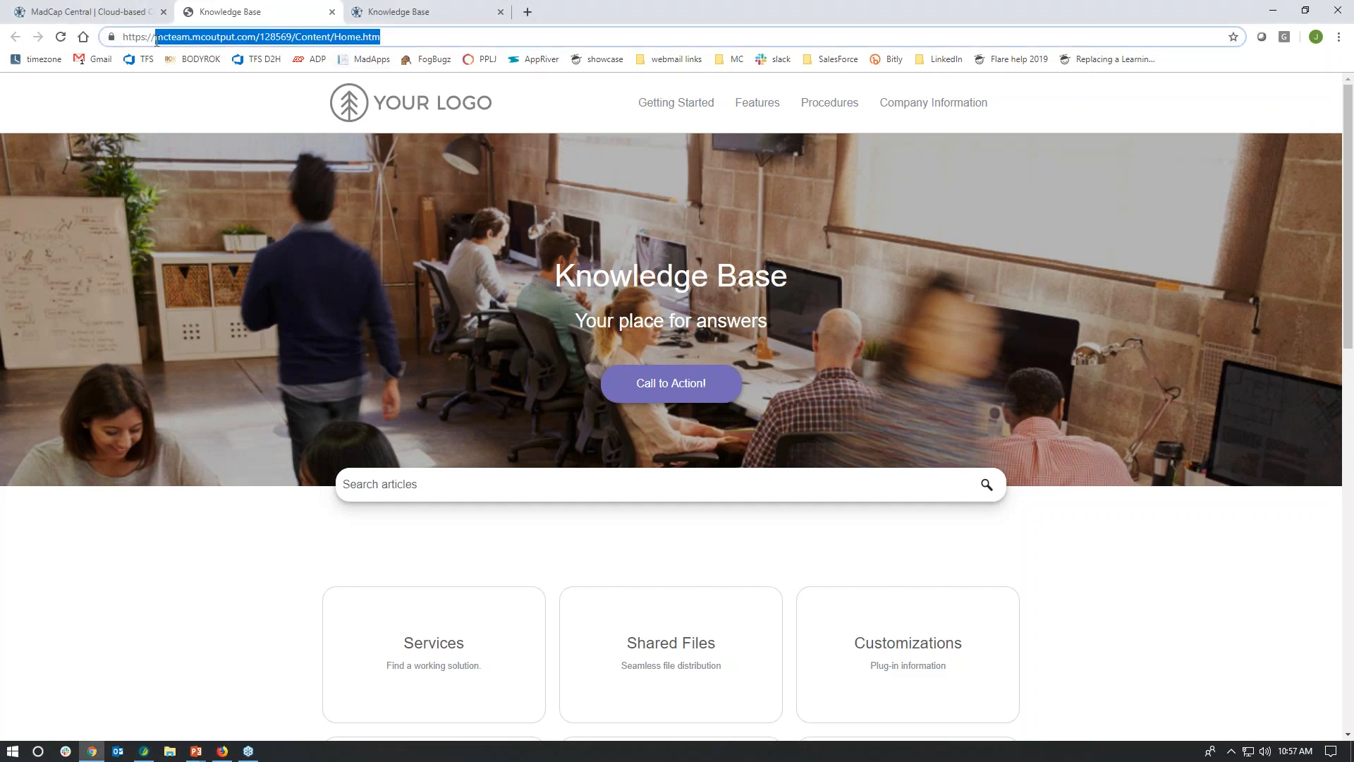
{"action": "left_click", "coordinate": [395, 35]}
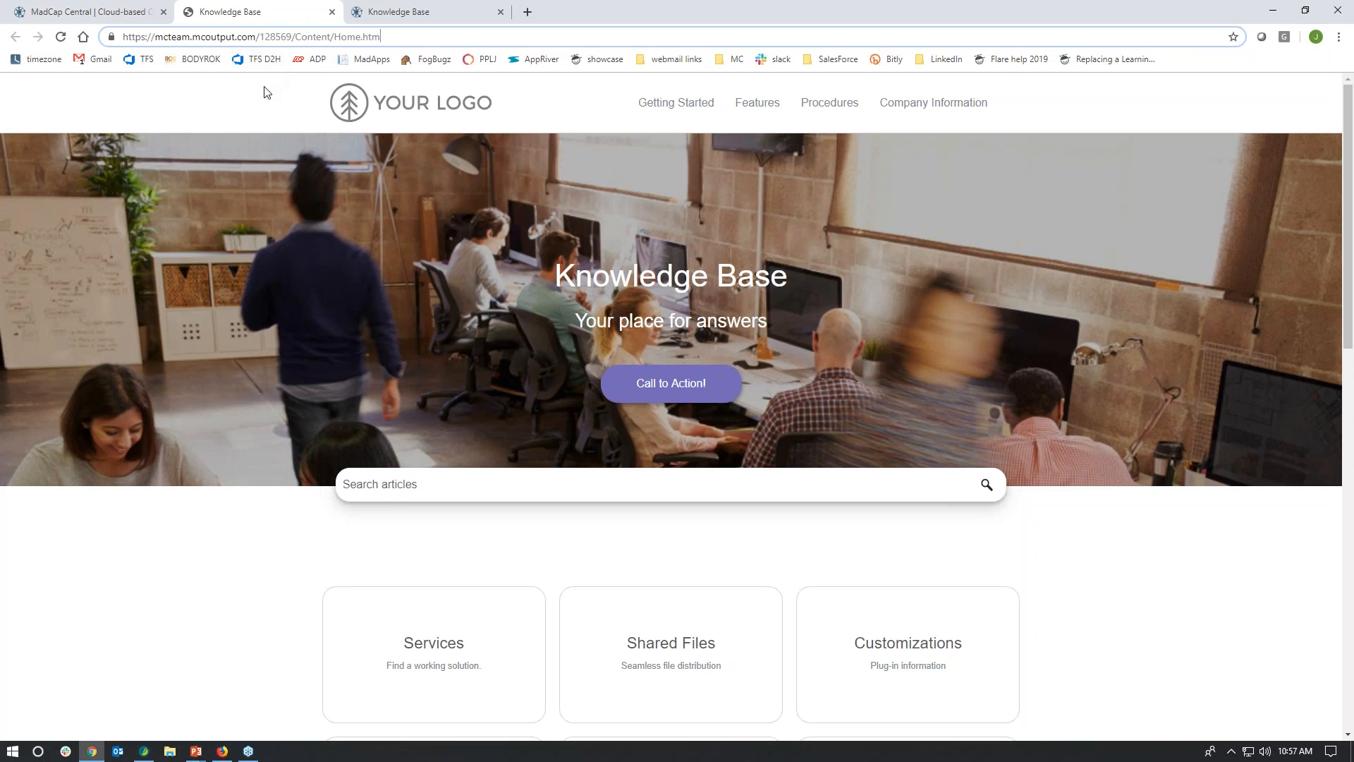
{"action": "left_click", "coordinate": [88, 12]}
{"action": "right_click", "coordinate": [465, 218]}
{"action": "left_click", "coordinate": [502, 438]}
{"action": "left_click", "coordinate": [613, 456]}
{"action": "type", "text": "ver1"}
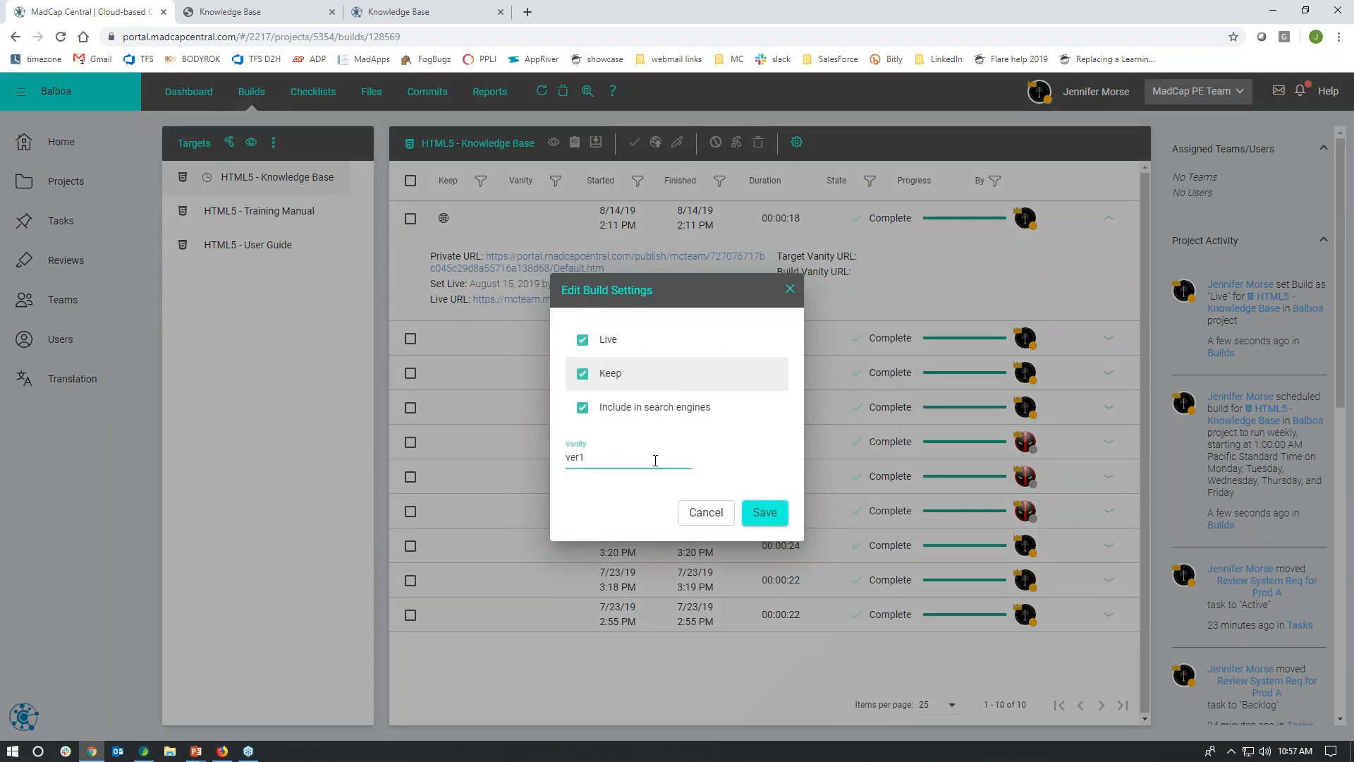
{"action": "left_click", "coordinate": [767, 513]}
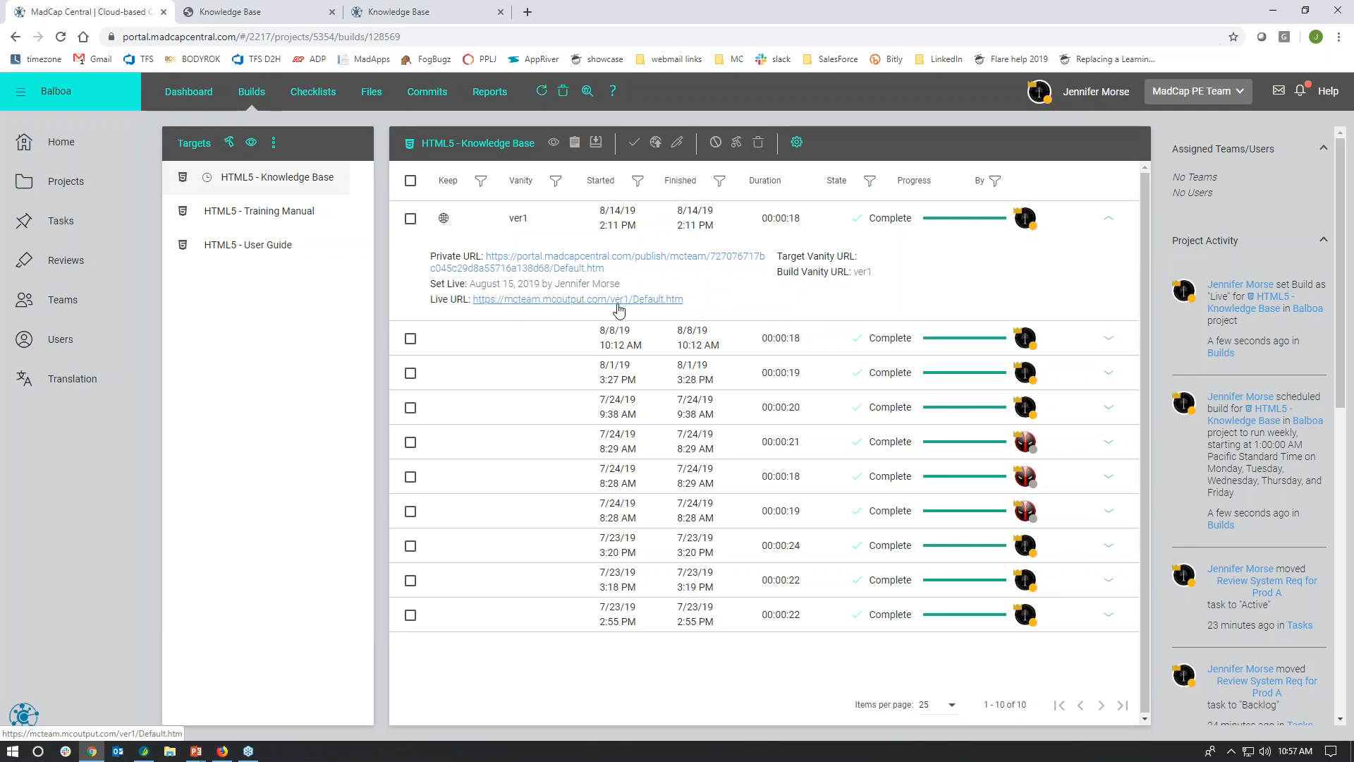
Step: Open the 8/14/19 2:11 PM build's live URL and examine the vanity and domain parts of its address
{"action": "left_click", "coordinate": [547, 308]}
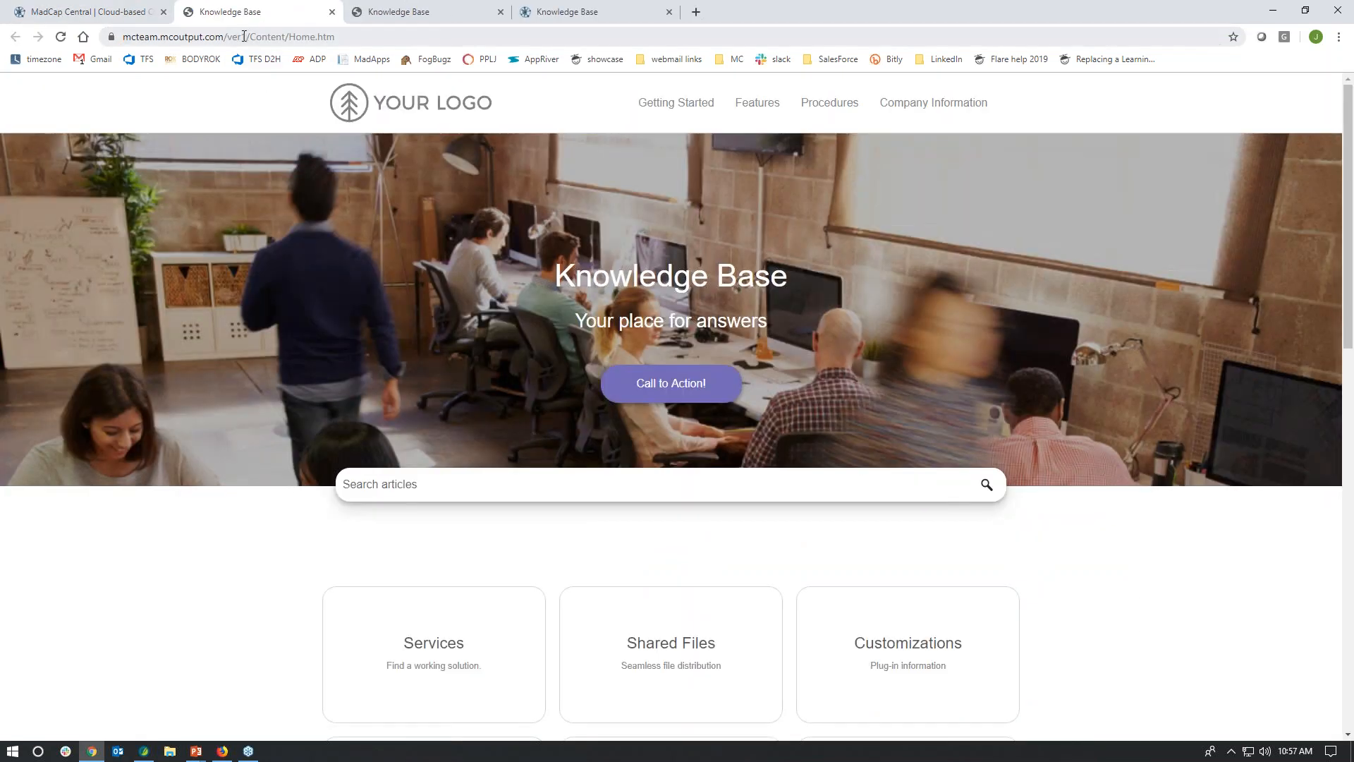
{"action": "double_click", "coordinate": [237, 37]}
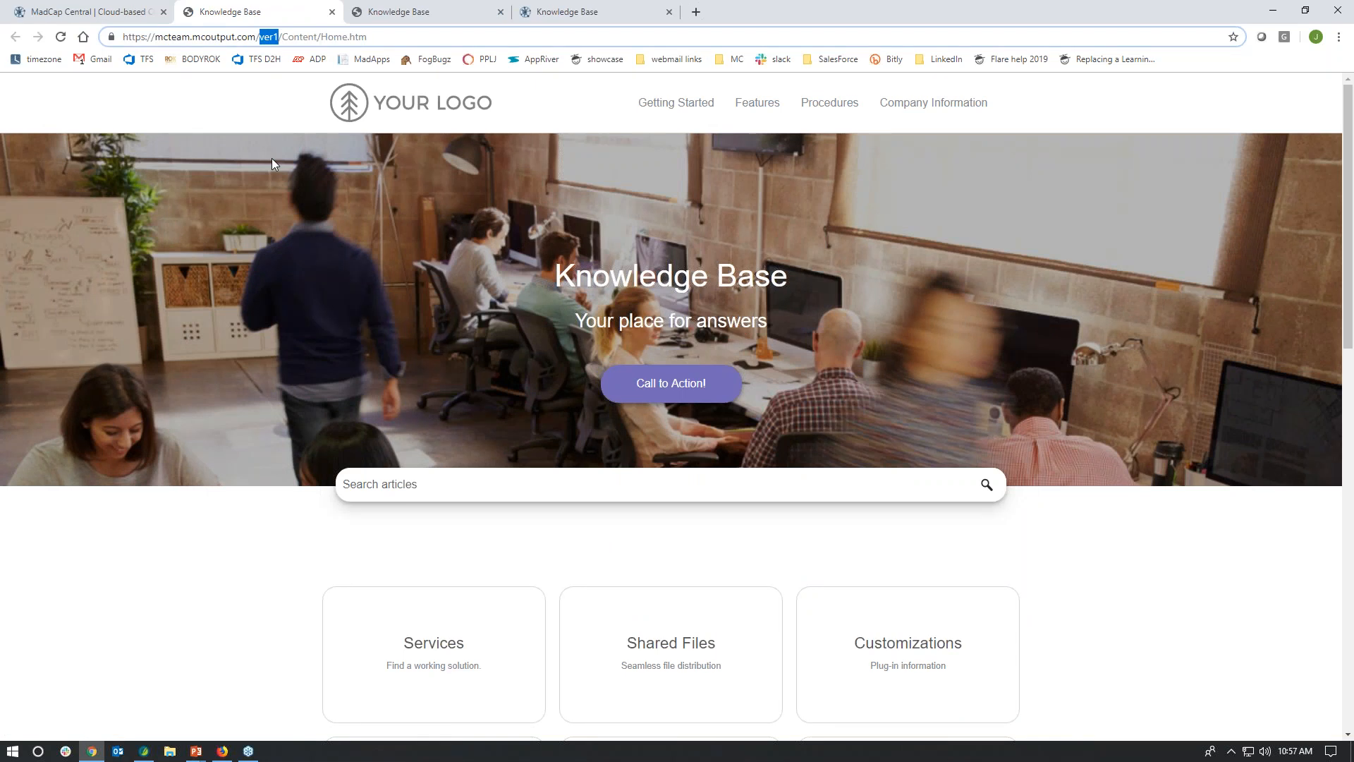
{"action": "left_click_drag", "start_coordinate": [156, 37], "coordinate": [225, 38]}
{"action": "left_click", "coordinate": [216, 39]}
{"action": "double_click", "coordinate": [174, 40]}
{"action": "left_click_drag", "start_coordinate": [196, 37], "coordinate": [234, 37]}
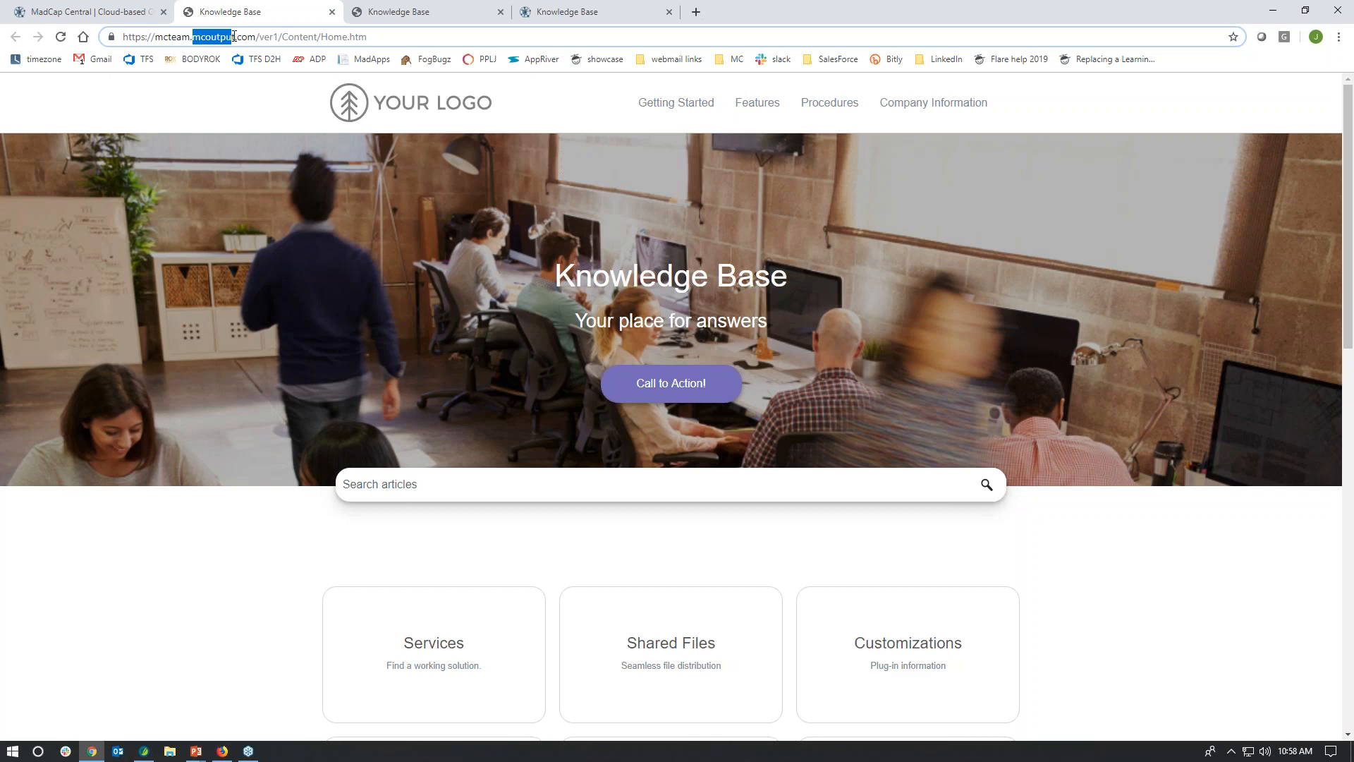
{"action": "left_click_drag", "start_coordinate": [156, 37], "coordinate": [191, 36]}
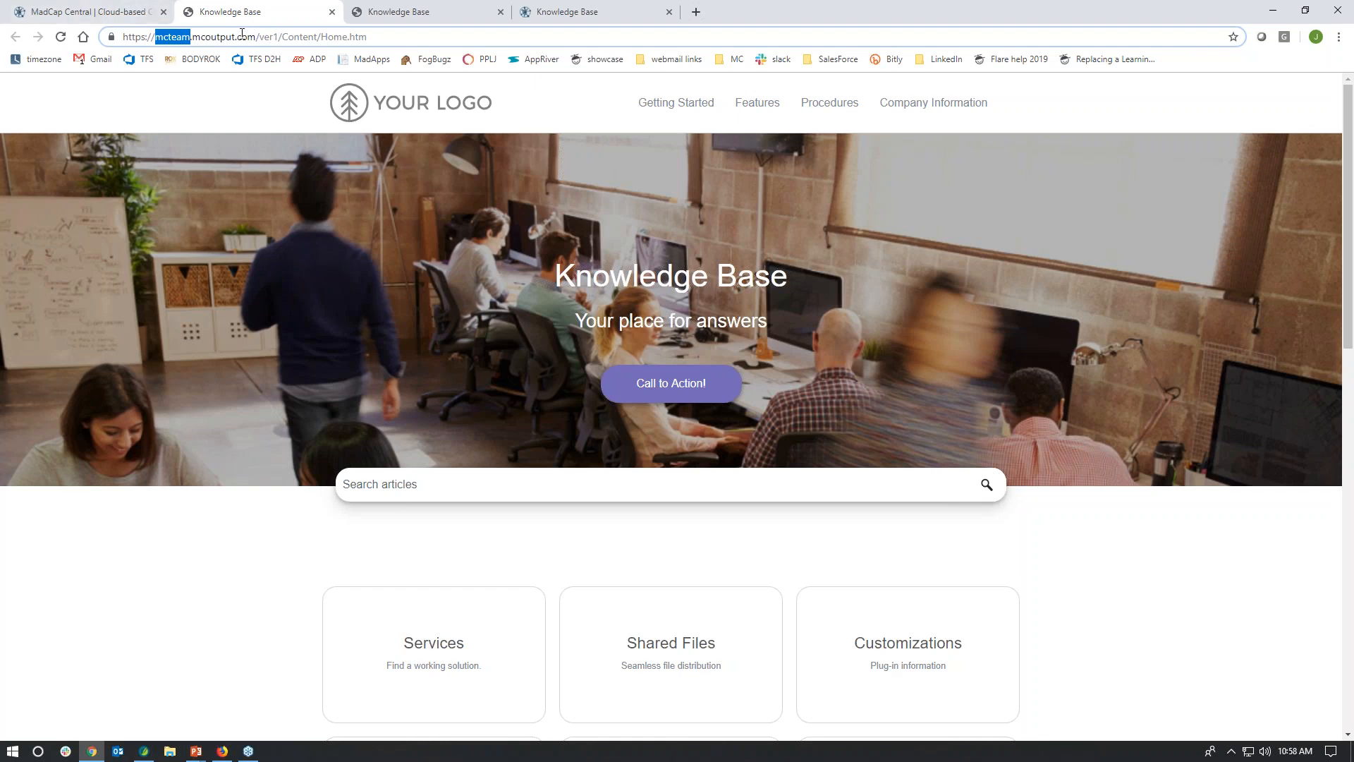
Step: Back in the builds list, try excluding the 8/14/19 2:11 PM build from search engines in its settings and cancel
{"action": "left_click", "coordinate": [120, 15]}
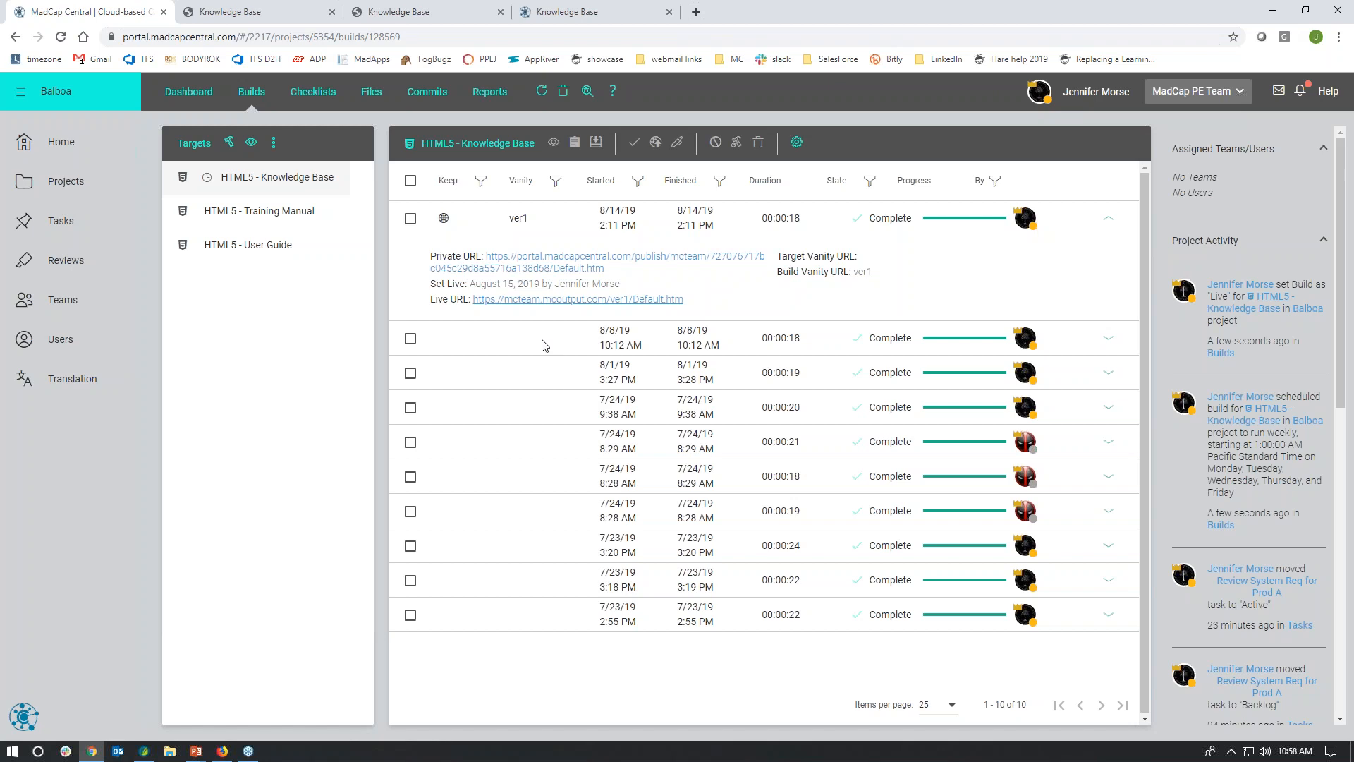
{"action": "right_click", "coordinate": [473, 223]}
{"action": "left_click", "coordinate": [511, 443]}
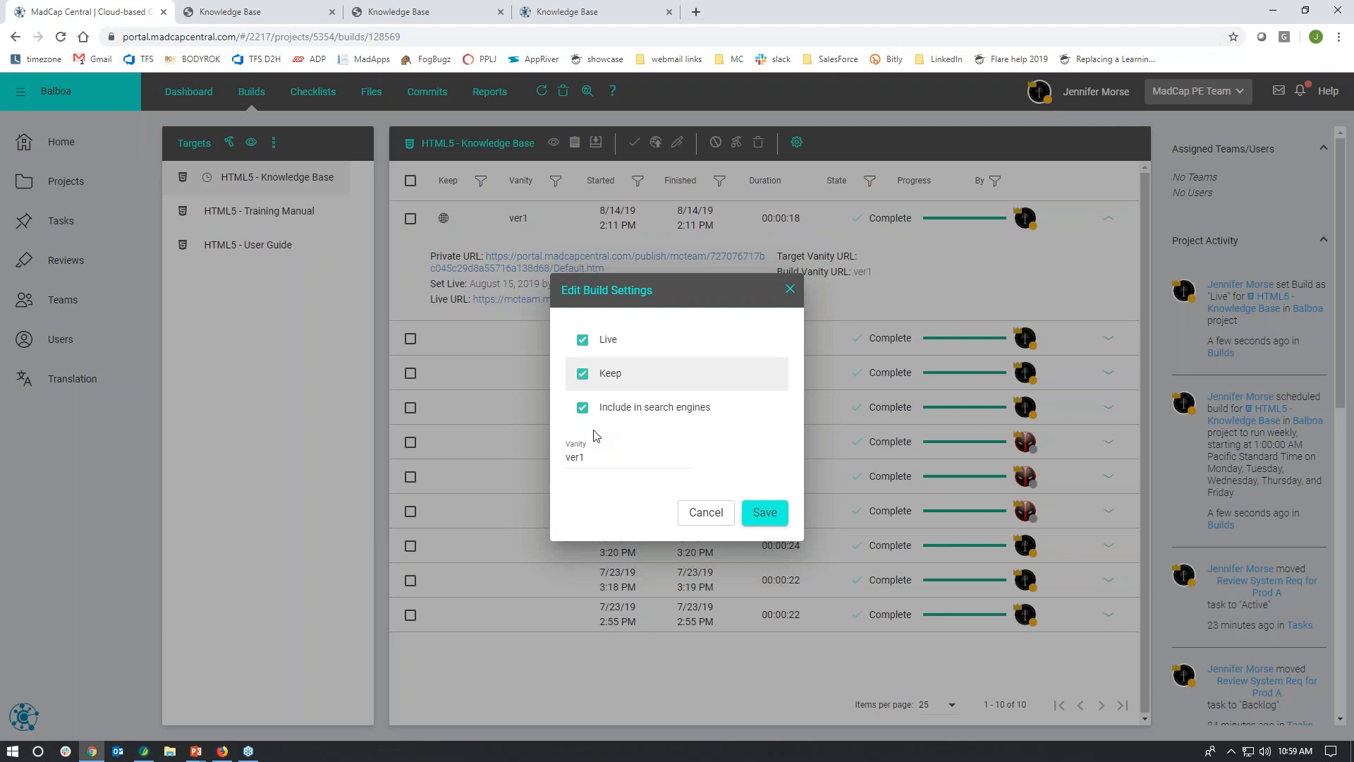
{"action": "left_click", "coordinate": [583, 410]}
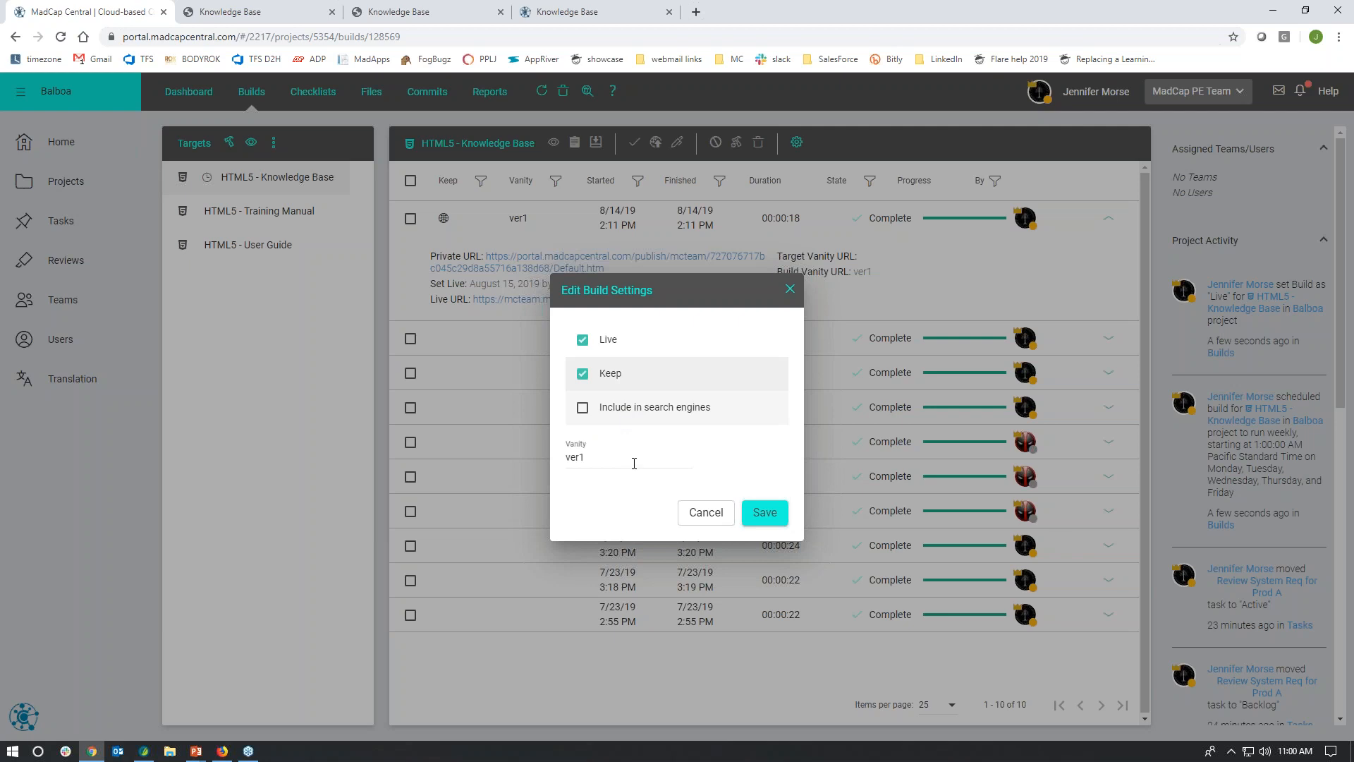
{"action": "left_click", "coordinate": [718, 520]}
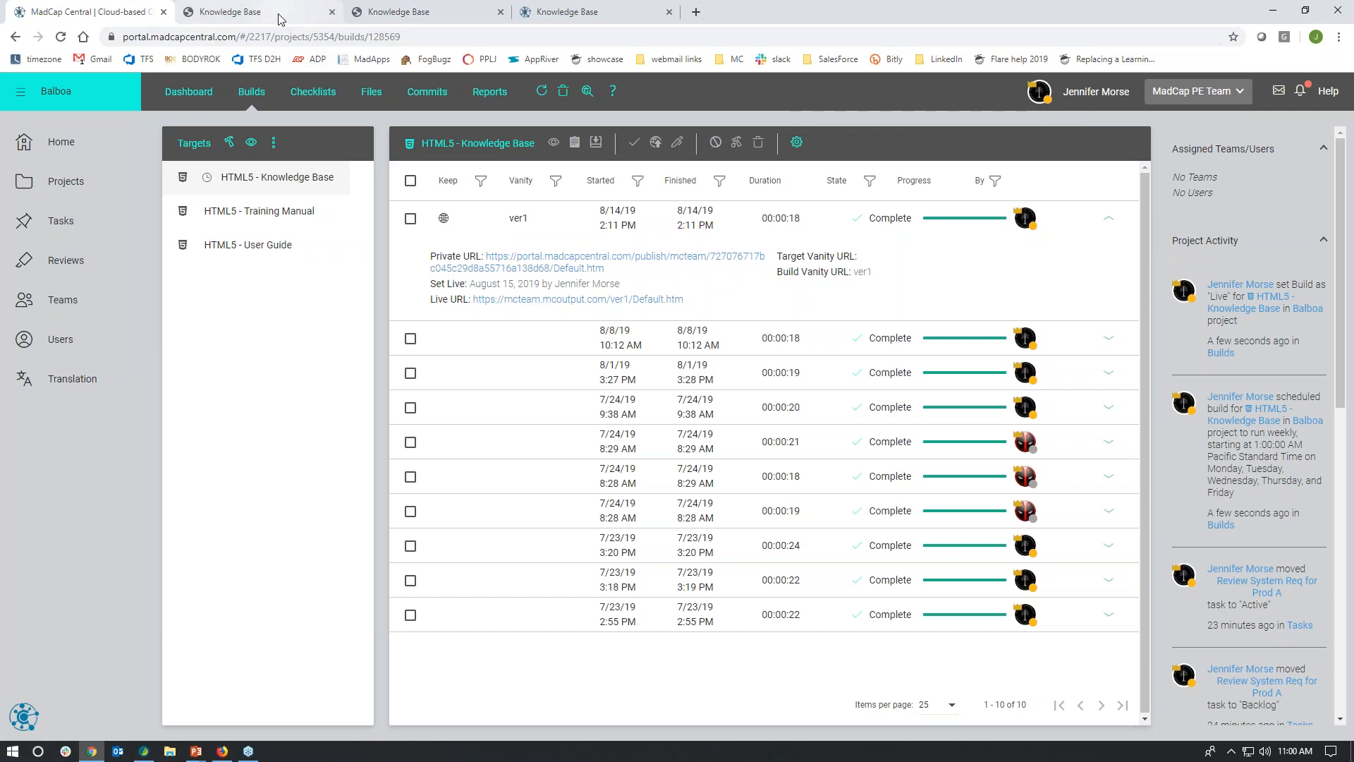
Step: Revisit the live Knowledge Base output and examine the "ver1" and "mcteam" parts of its address
{"action": "left_click", "coordinate": [229, 12]}
{"action": "double_click", "coordinate": [269, 37]}
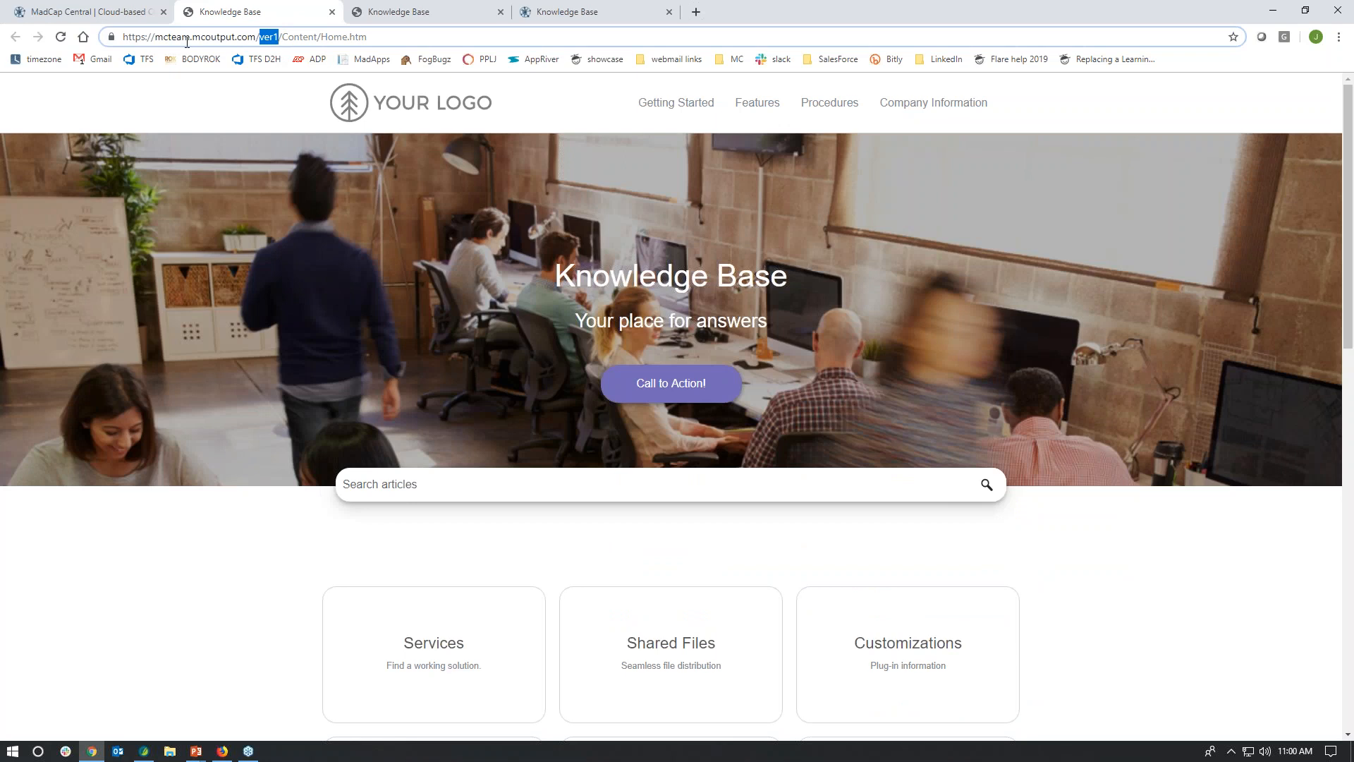
{"action": "left_click", "coordinate": [156, 38]}
{"action": "left_click_drag", "start_coordinate": [156, 37], "coordinate": [190, 36]}
Step: Return to Central, open the license's URL settings and examine the vanity name
{"action": "left_click", "coordinate": [117, 13]}
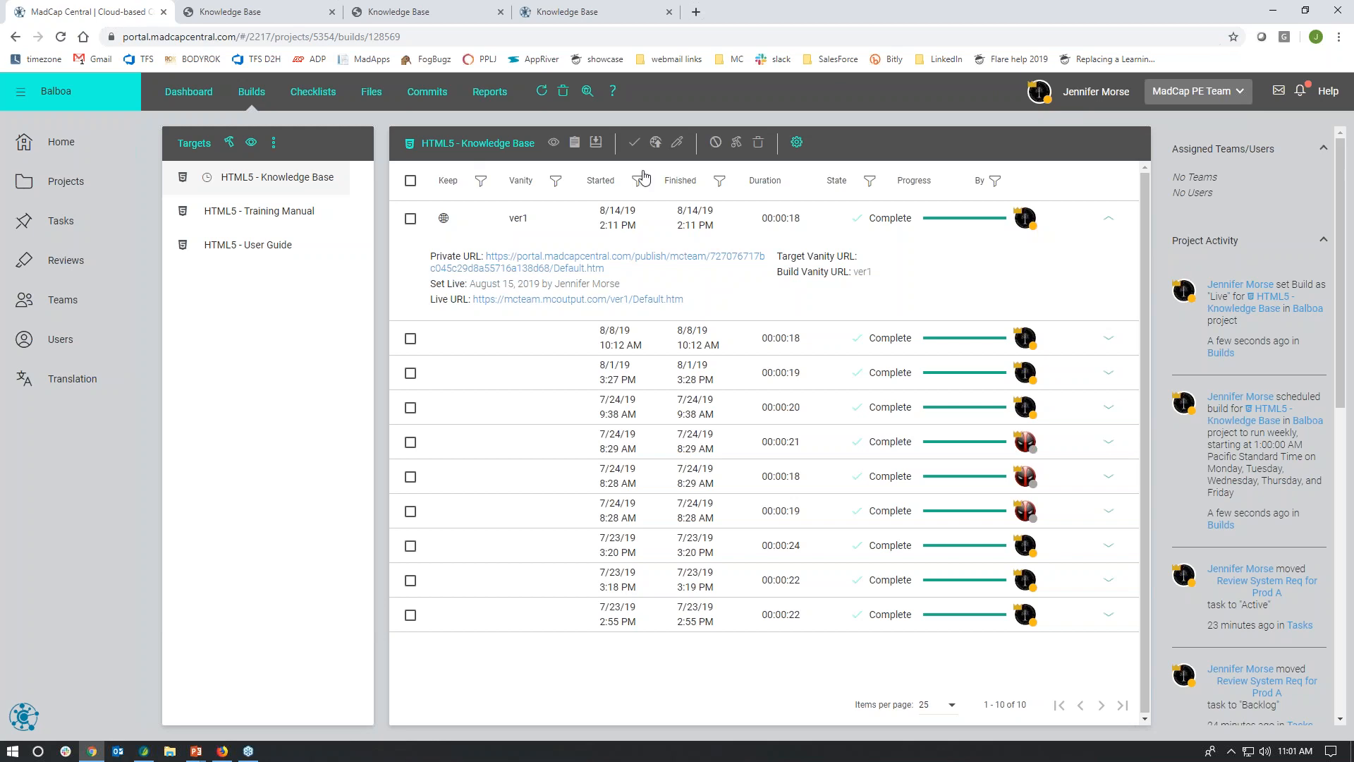
{"action": "left_click", "coordinate": [1102, 100]}
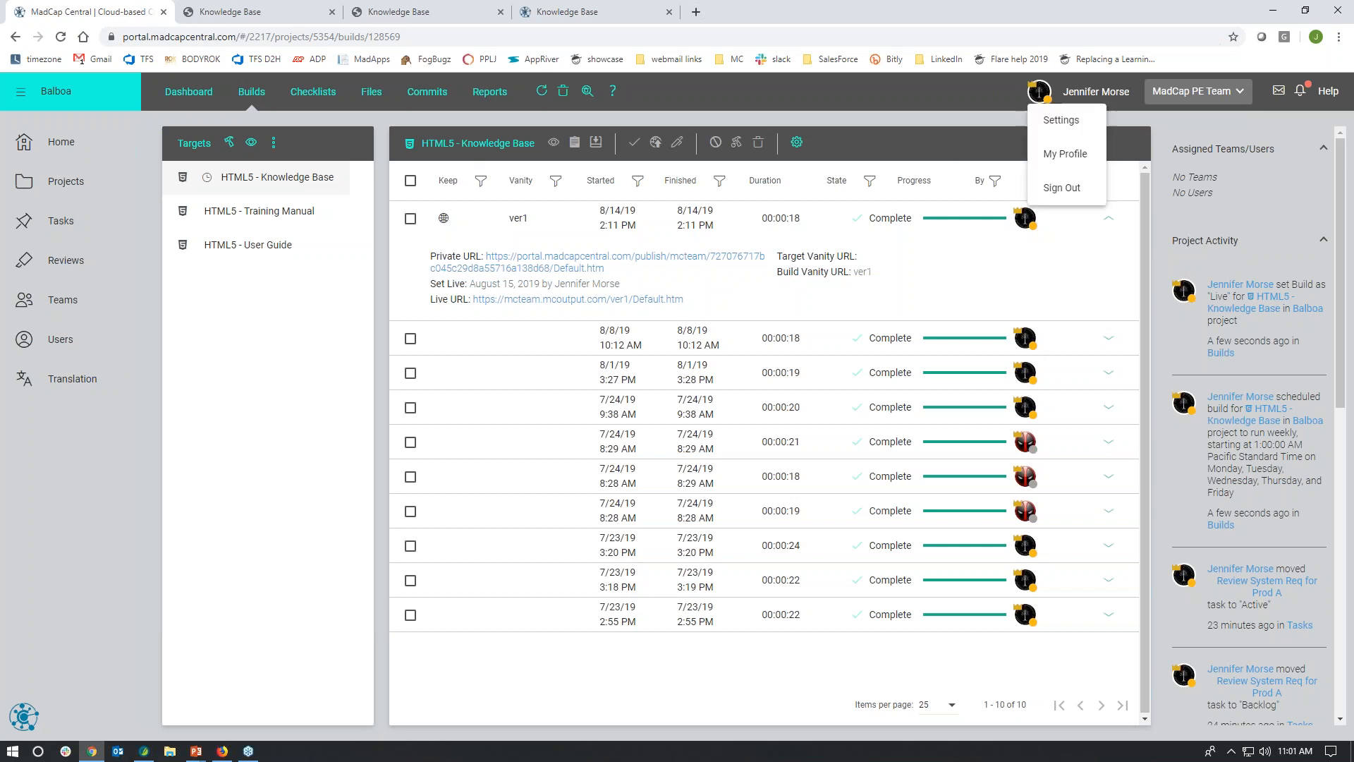
{"action": "left_click", "coordinate": [1060, 123]}
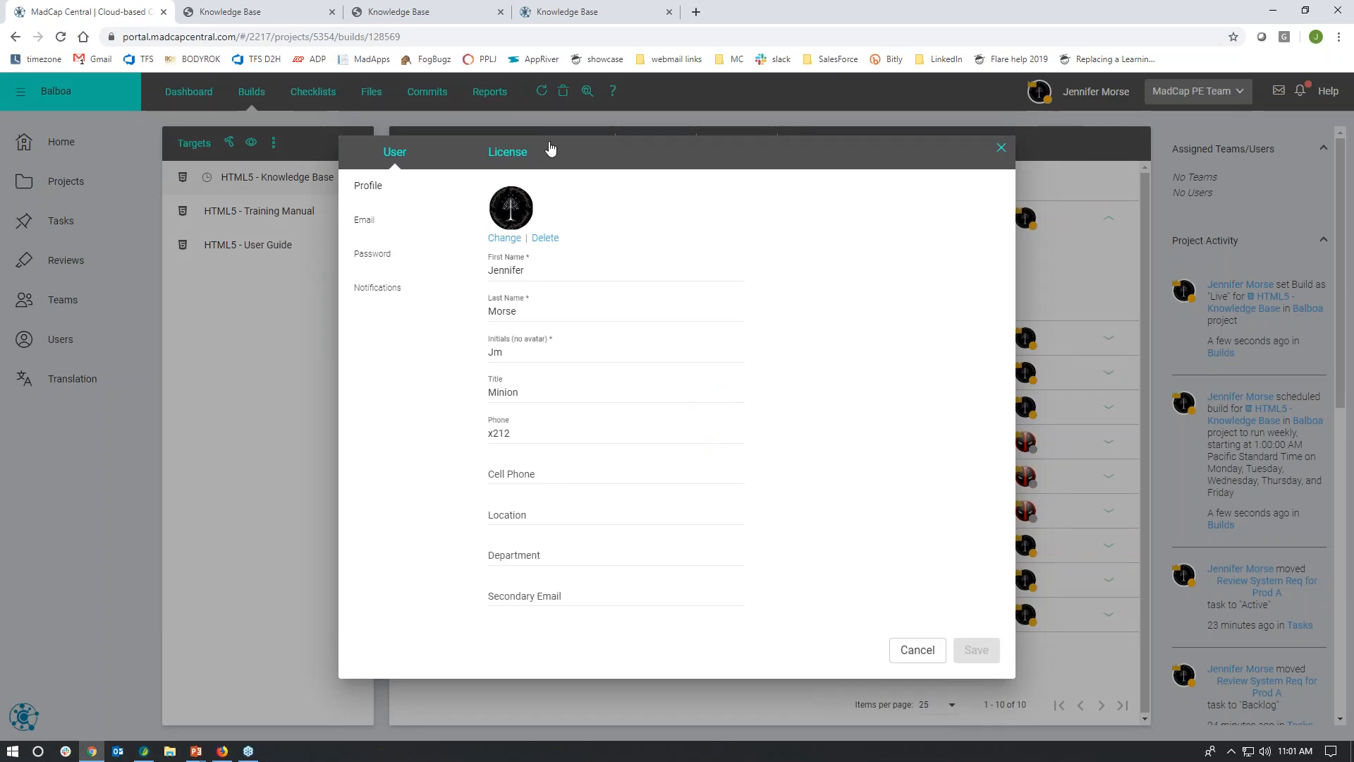
{"action": "left_click", "coordinate": [512, 155]}
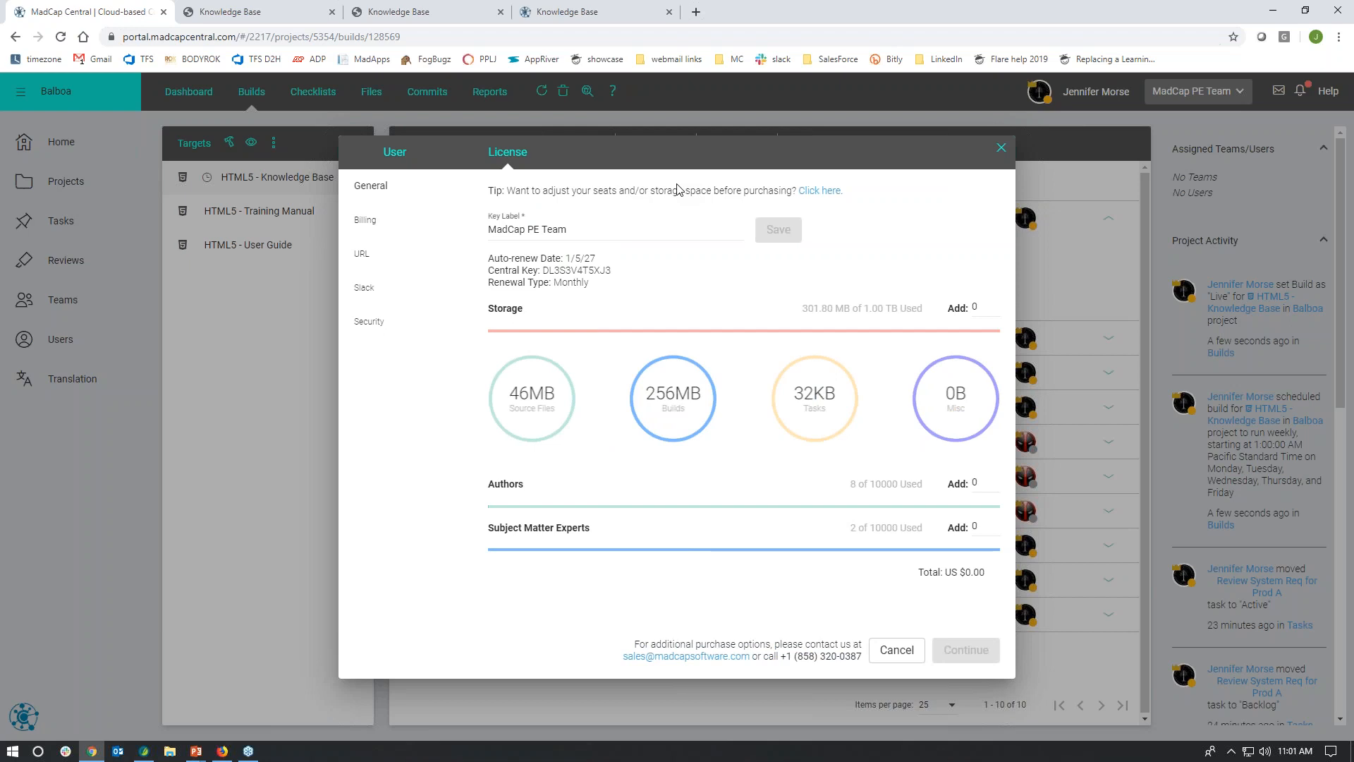
{"action": "left_click", "coordinate": [374, 263]}
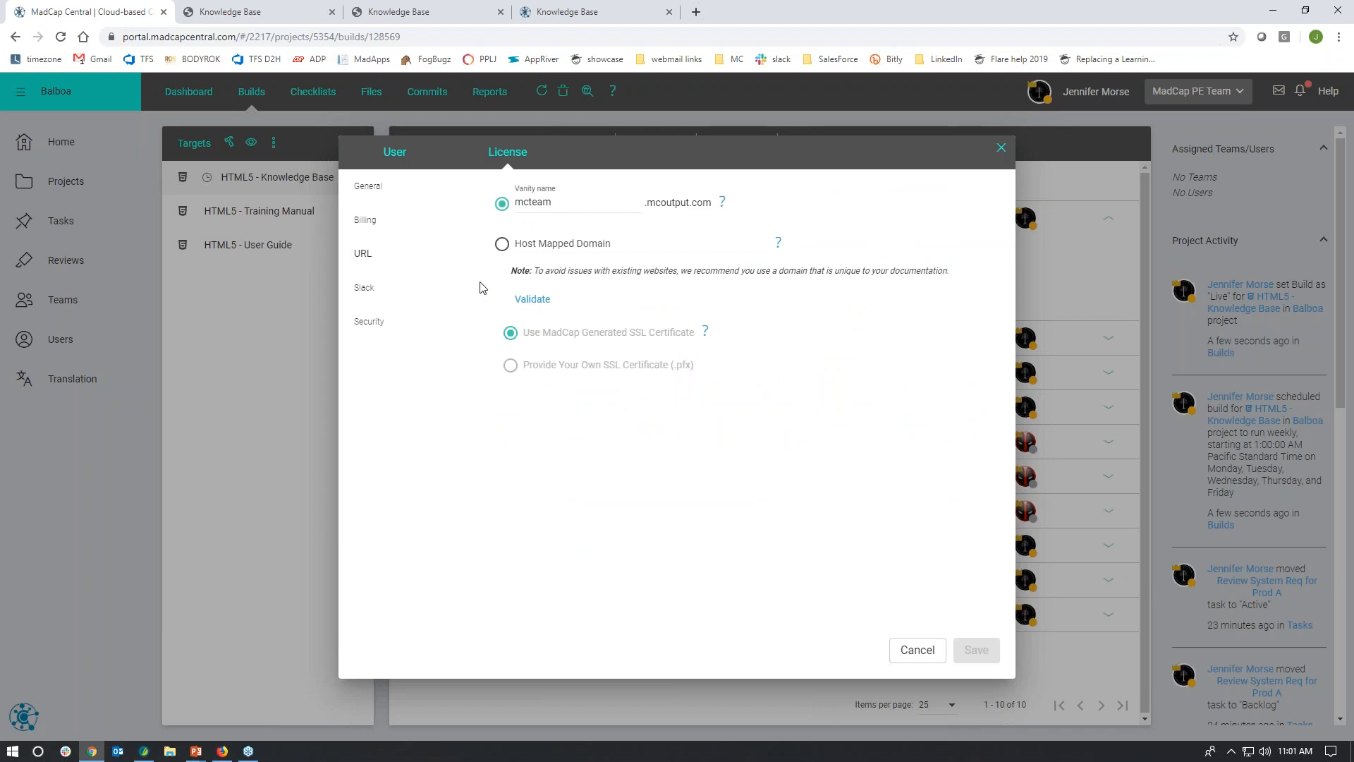
{"action": "double_click", "coordinate": [547, 204]}
Step: Try a host mapped domain of "docs.madcapsoftware.com" with your own SSL certificate in the license's URL settings, then cancel
{"action": "left_click", "coordinate": [502, 245]}
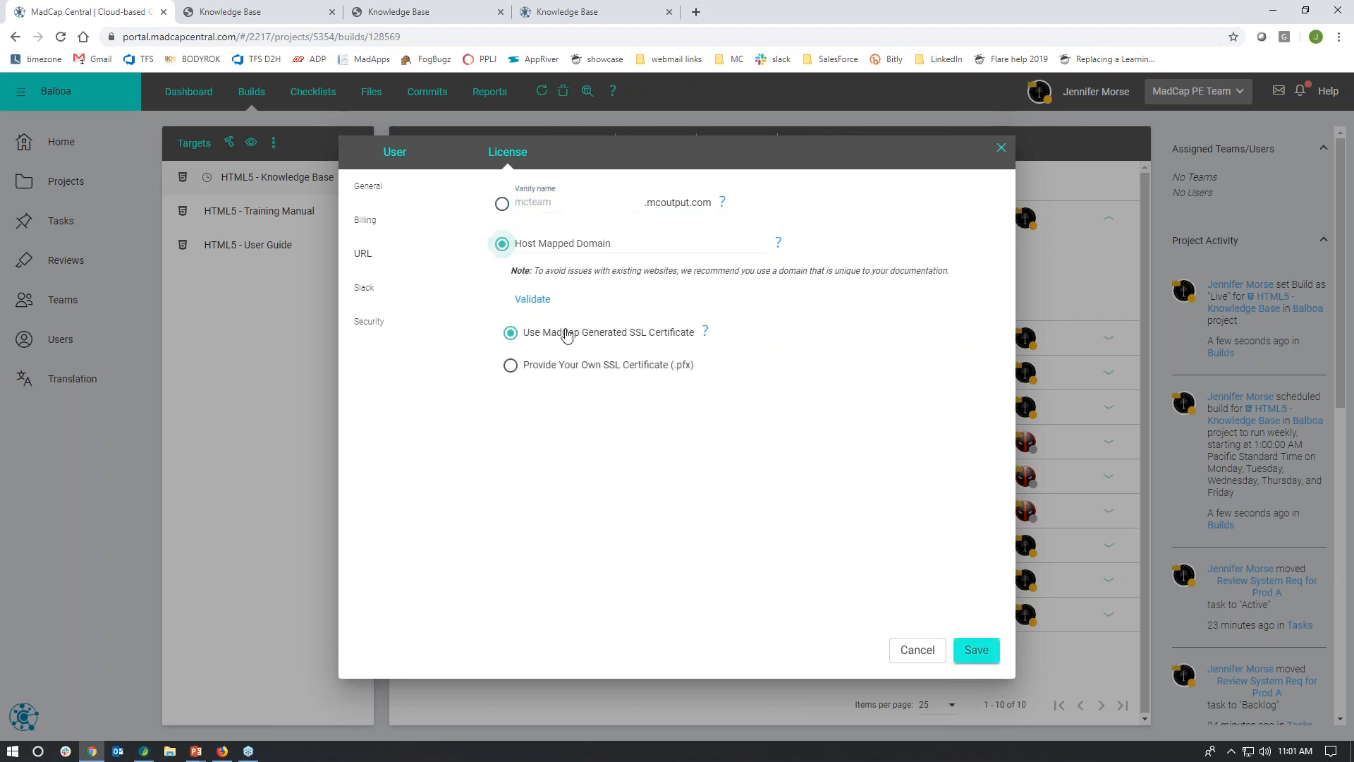
{"action": "left_click", "coordinate": [608, 242]}
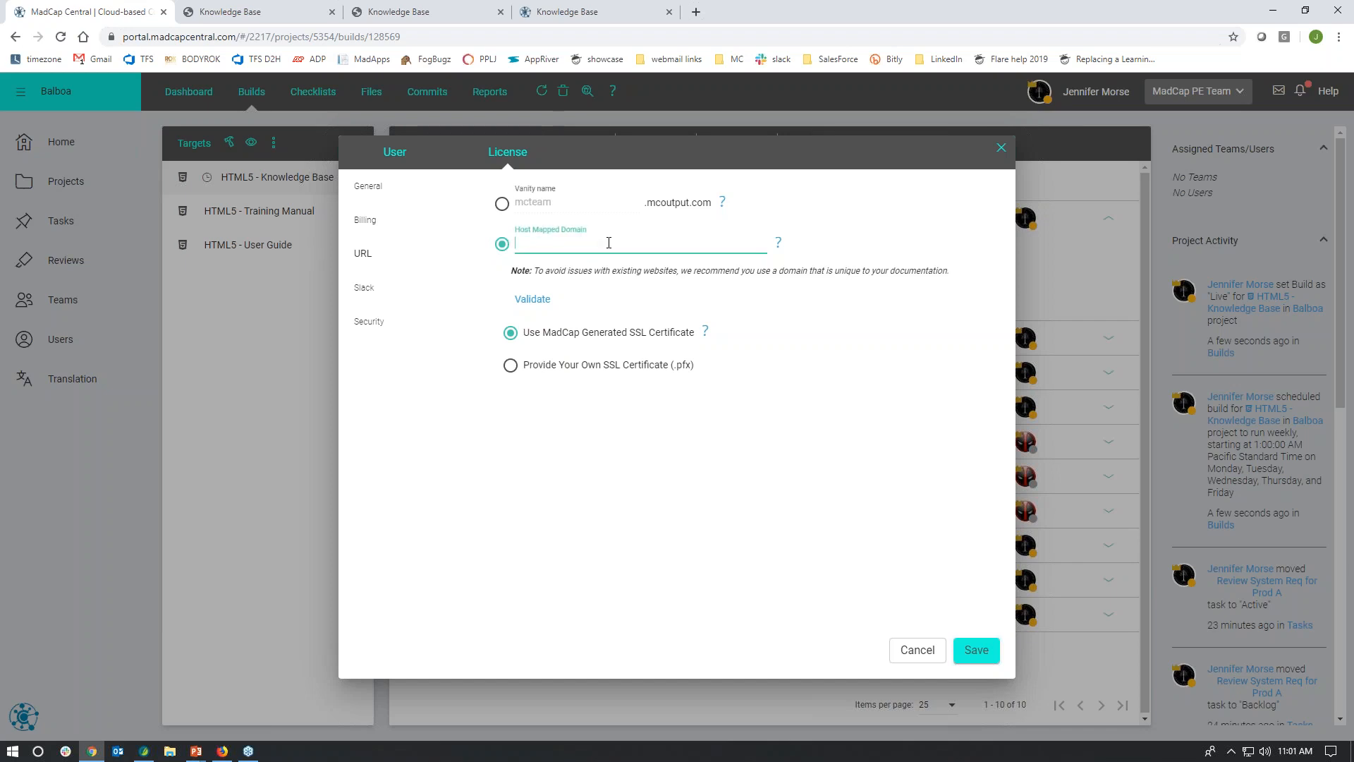
{"action": "type", "text": "docs.madcapsoftware.com"}
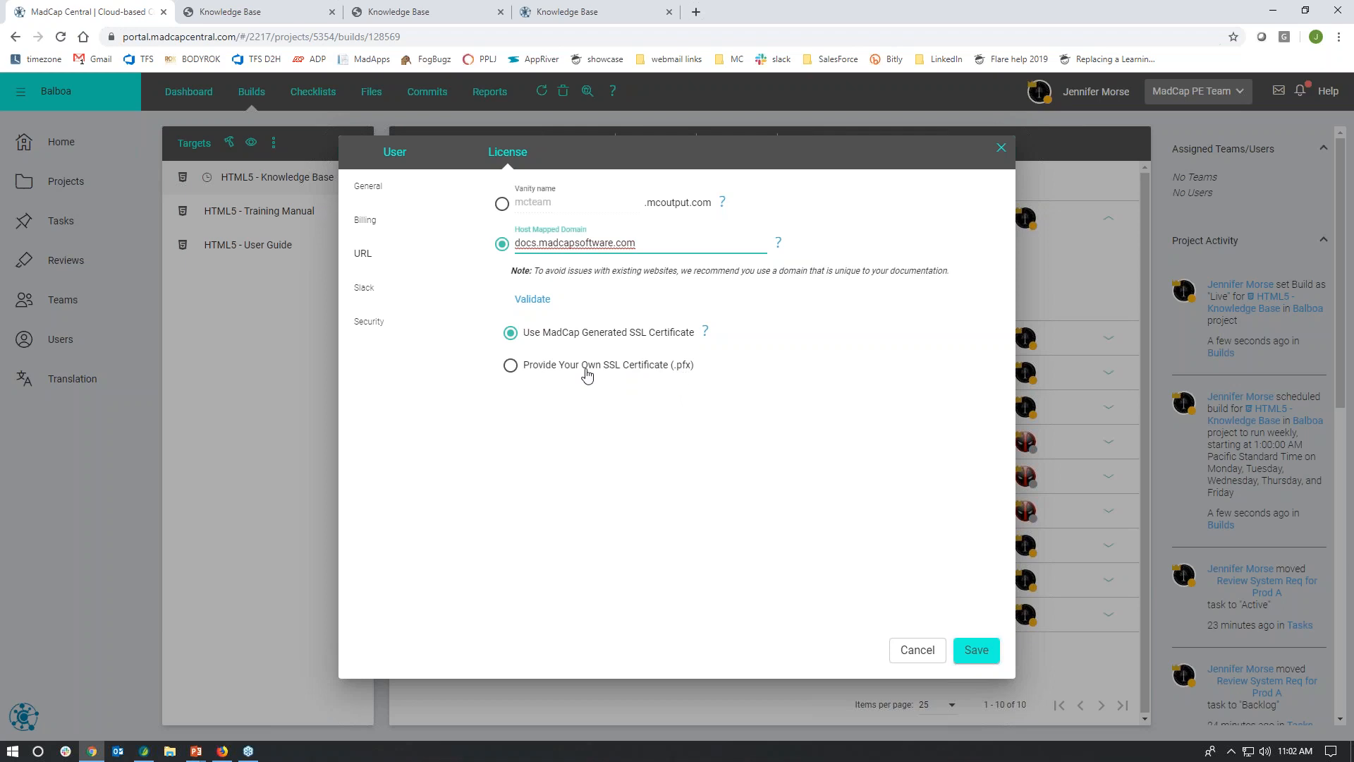
{"action": "left_click", "coordinate": [511, 366]}
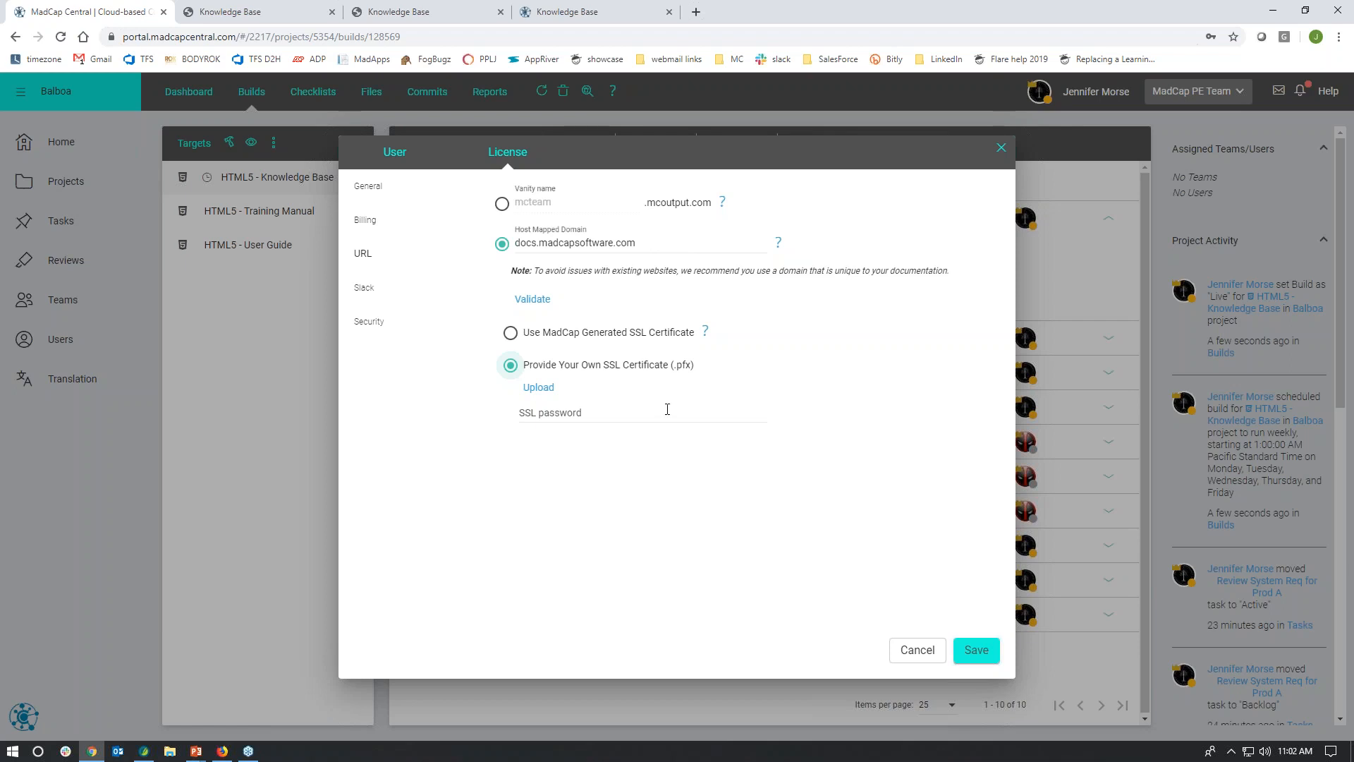
{"action": "left_click", "coordinate": [915, 651]}
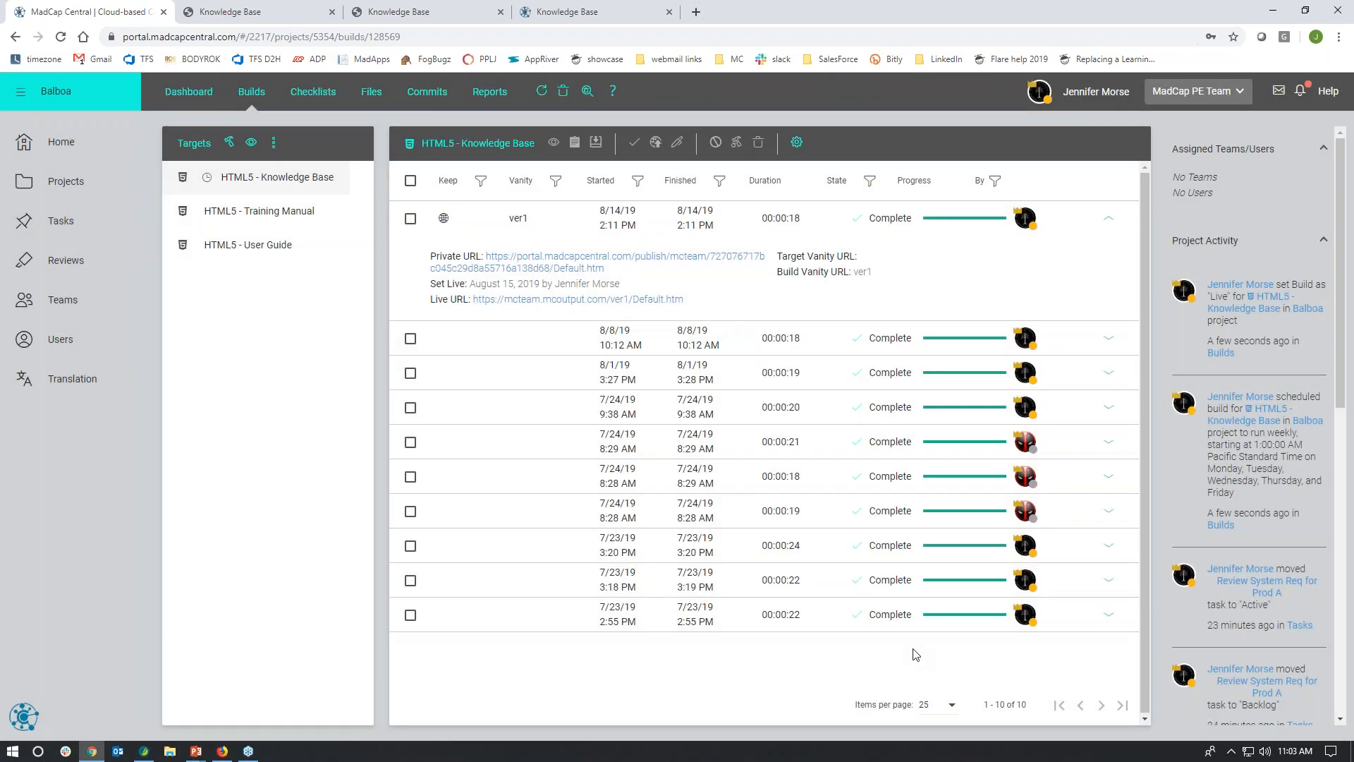
Step: Go to the Central Home page
{"action": "left_click", "coordinate": [84, 159]}
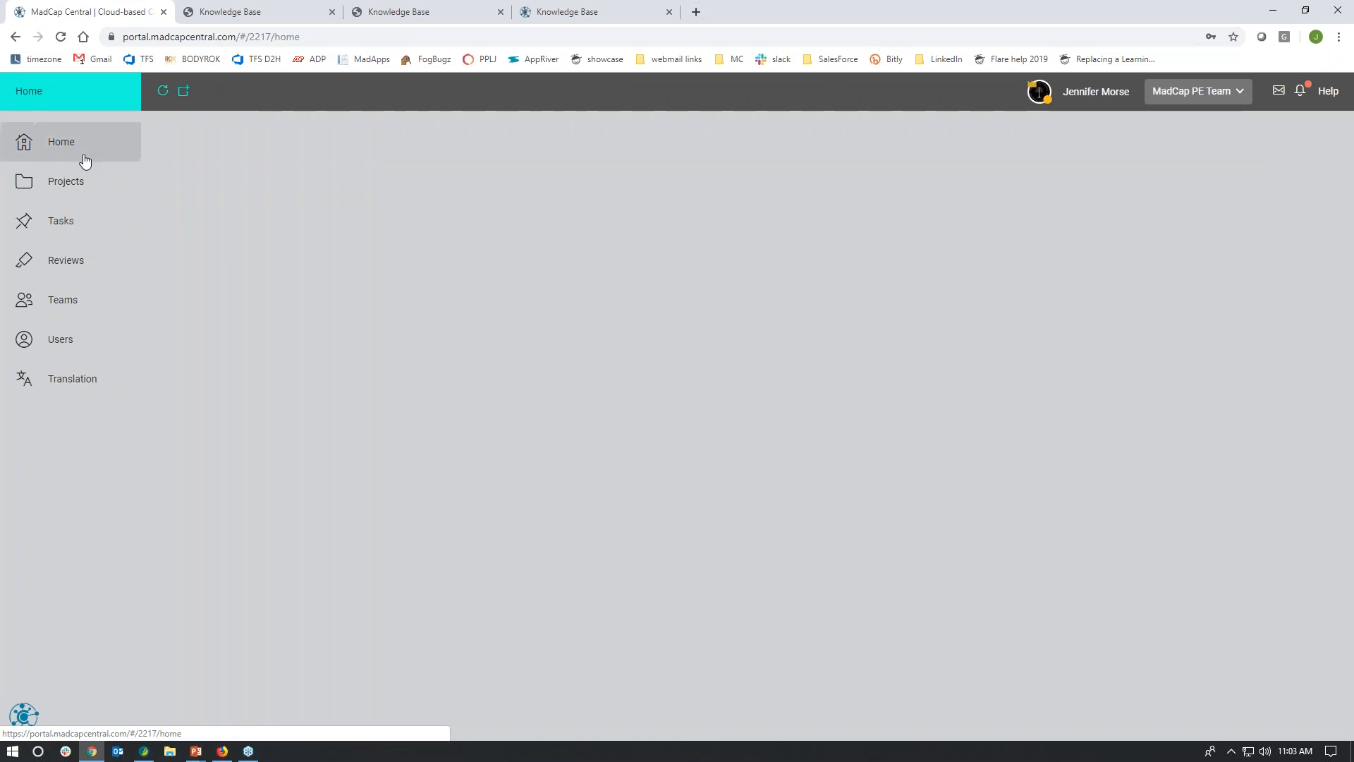